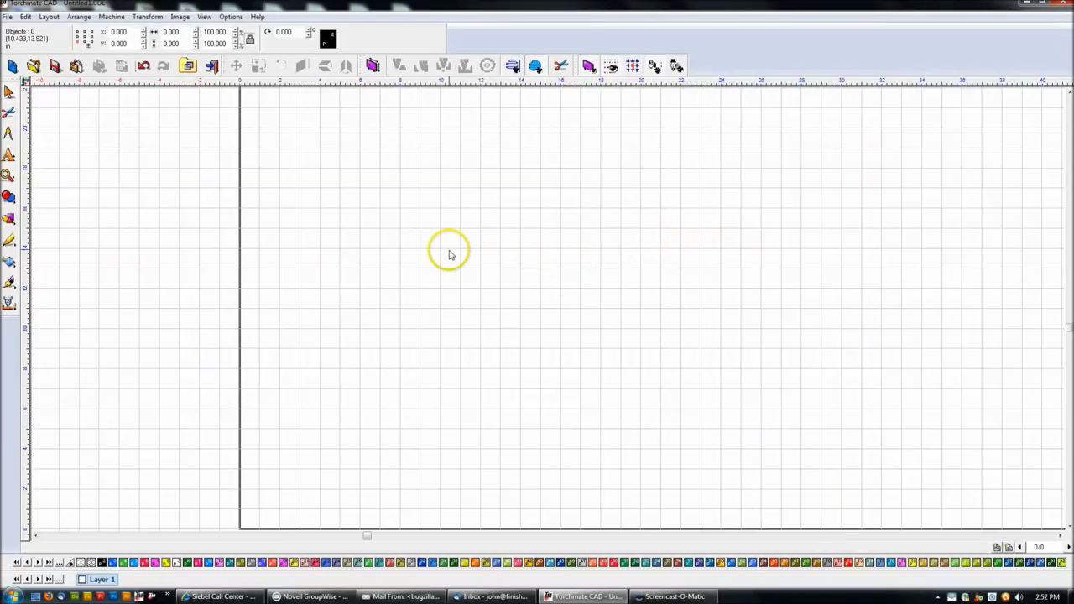
click(278, 195)
scroll(278, 194, down, 3)
scroll(594, 337, up, 2)
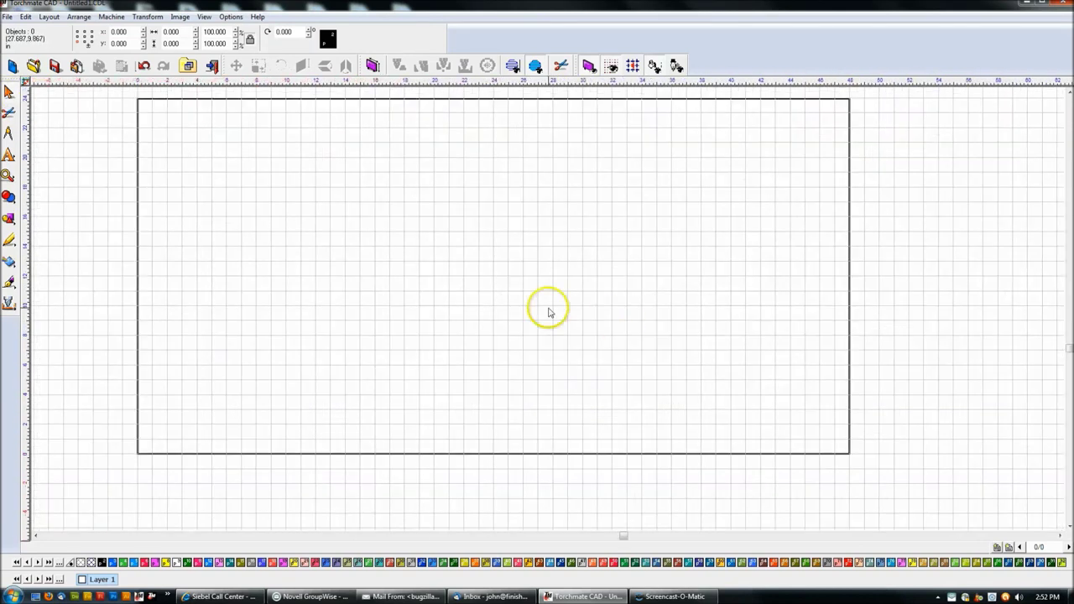
click(9, 261)
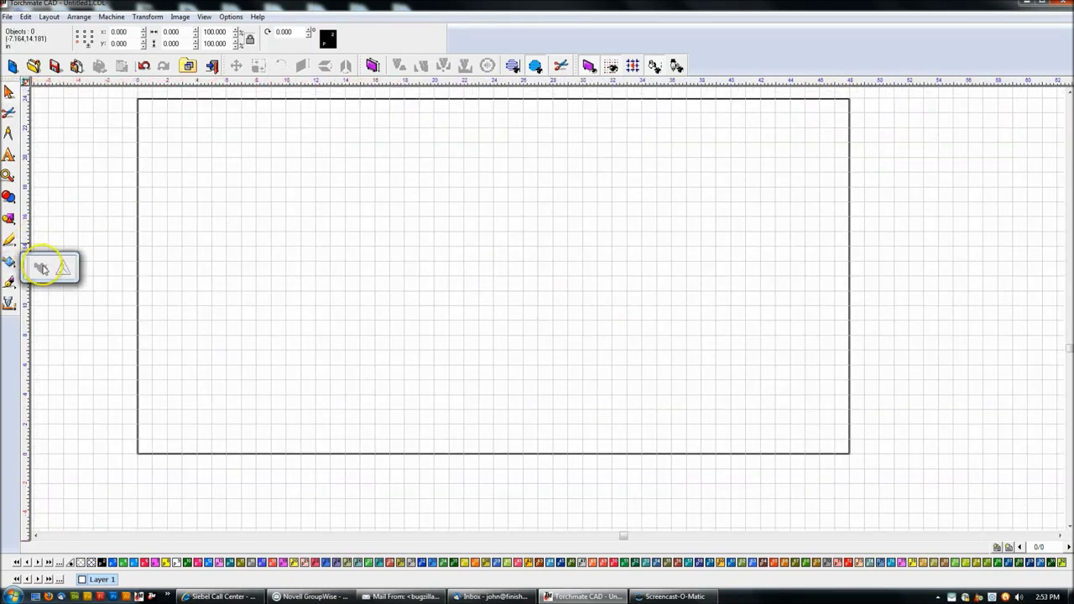
click(41, 267)
Import antelope.jpg from the Desktop and place it inside the plate outline
click(8, 17)
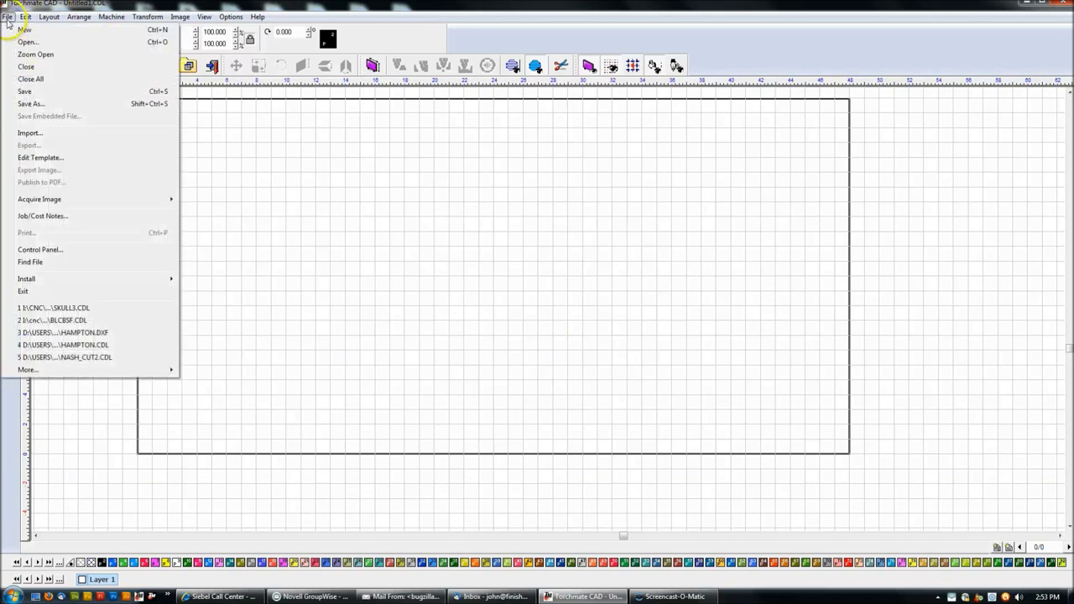
click(30, 132)
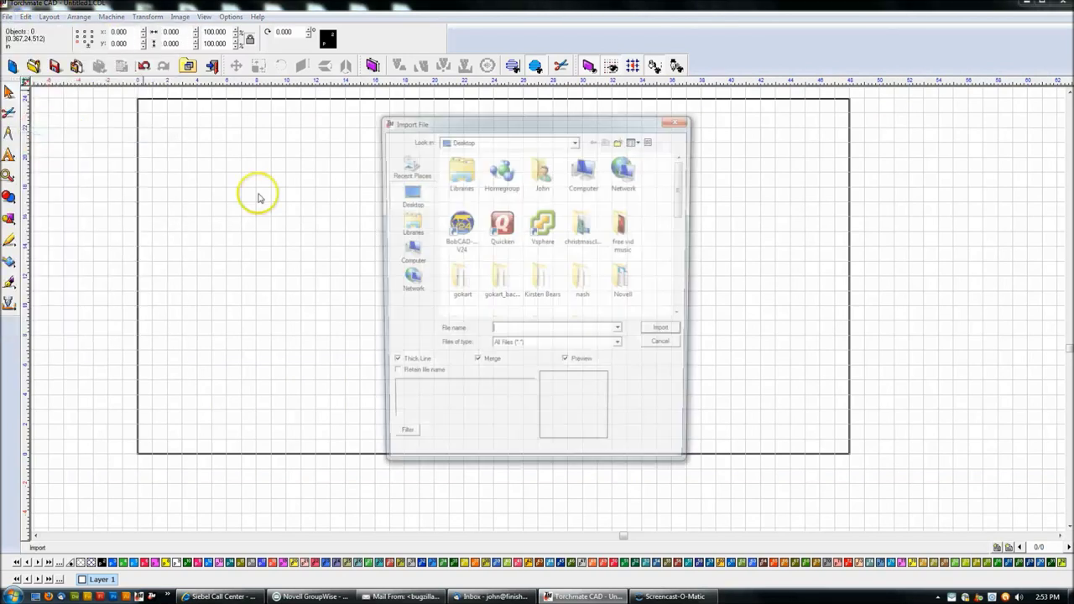
scroll(518, 249, down, 5)
click(634, 233)
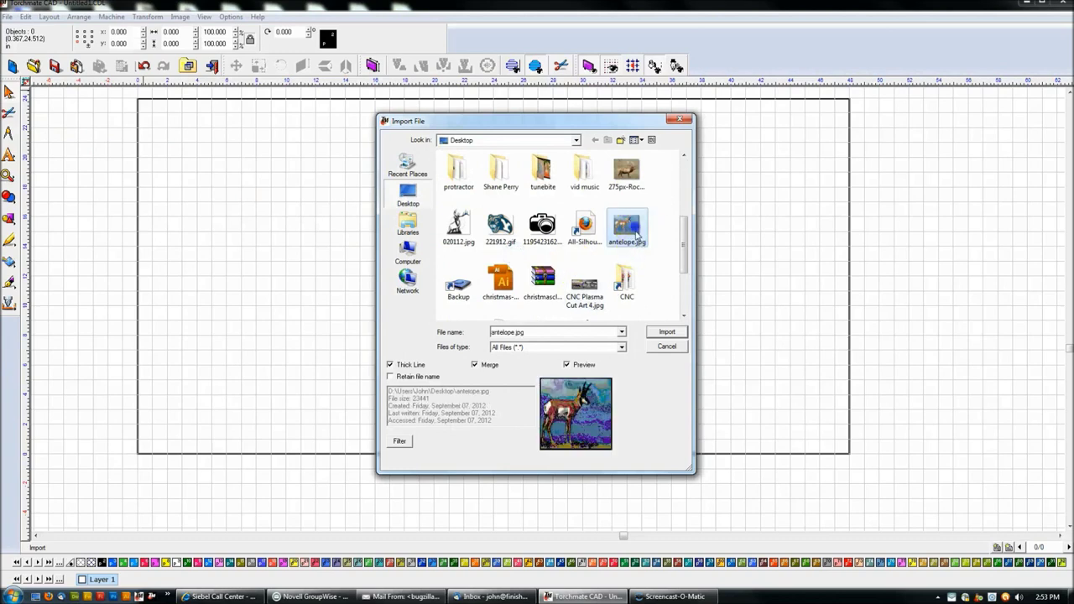
click(667, 332)
click(195, 190)
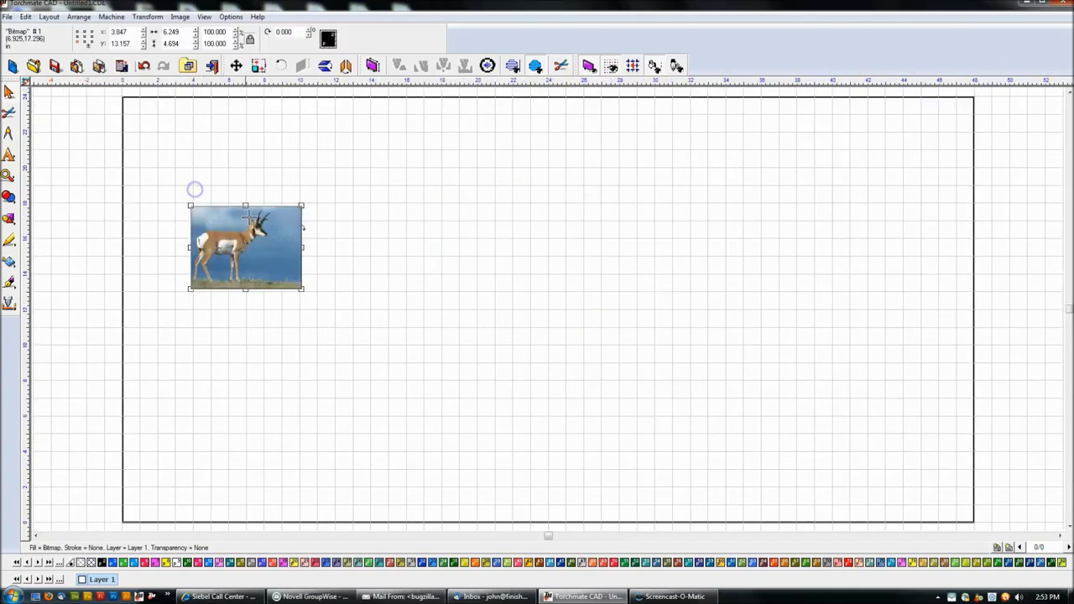
Enlarge the antelope photo proportionally to about 29.7 by 22.3 in so it nearly fills the plate's height
drag(303, 290, 575, 493)
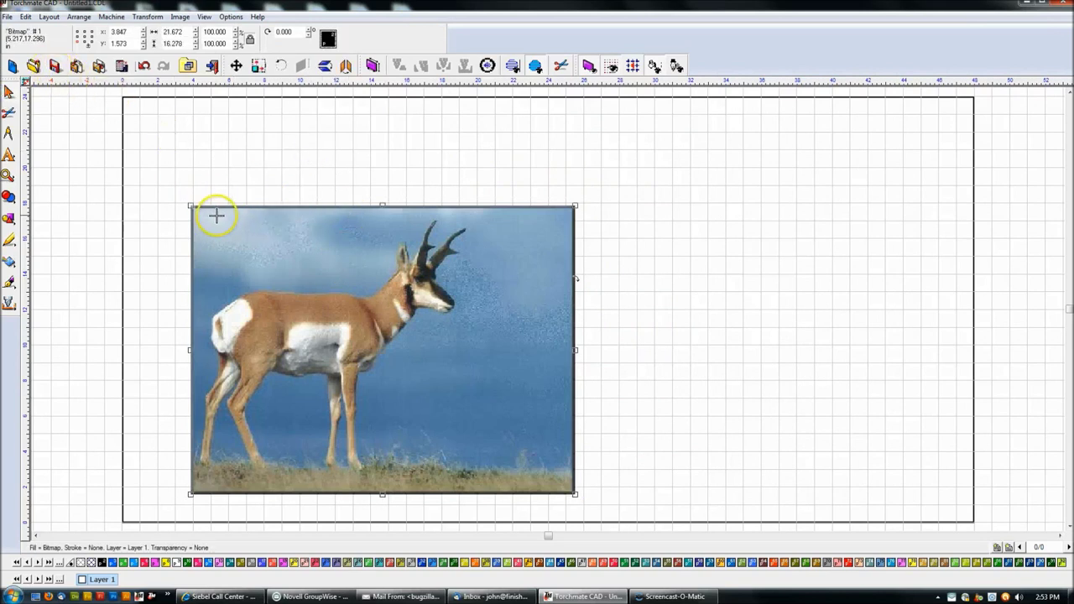
drag(190, 204, 129, 158)
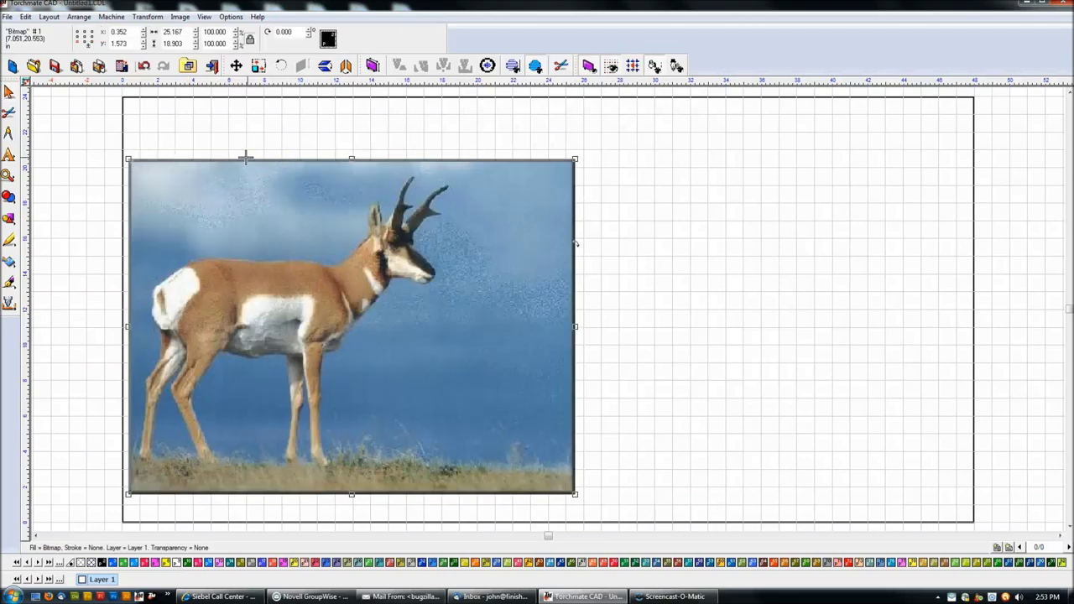
drag(574, 157, 669, 120)
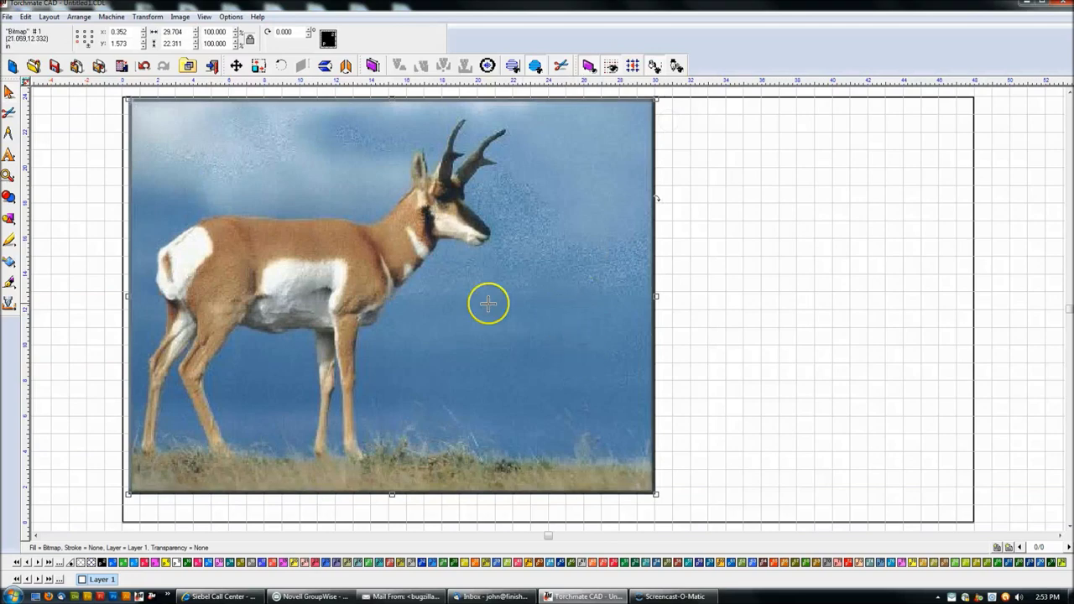
Draw a closed ten-point practice polygon with Arc Edit in the empty area beside the photo, about 5.2 by 6.5 in
scroll(362, 262, up, 5)
scroll(453, 232, down, 5)
scroll(465, 284, up, 5)
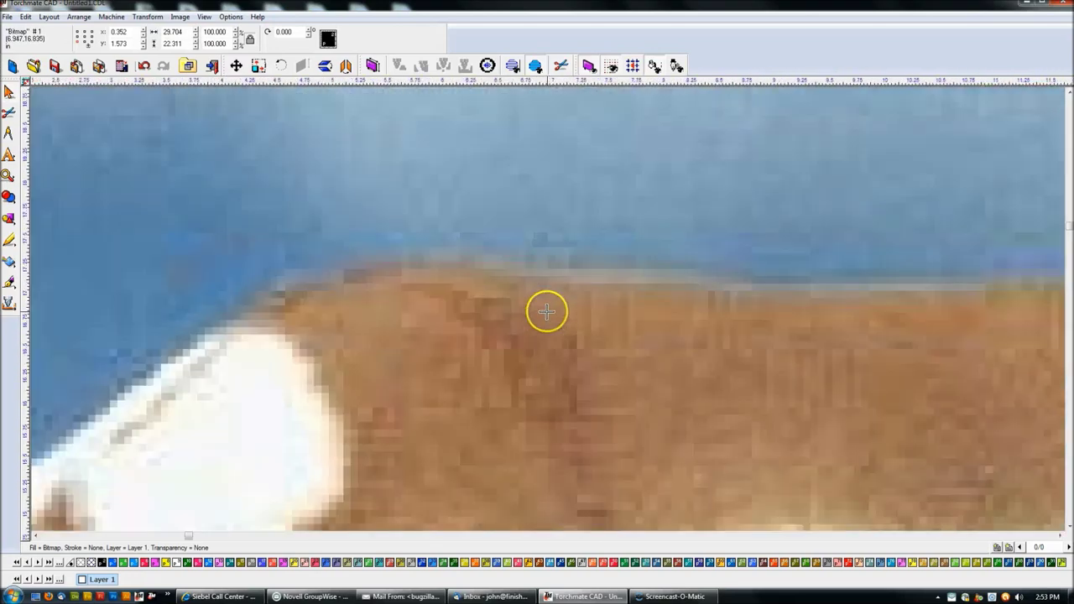
scroll(547, 311, down, 3)
click(124, 230)
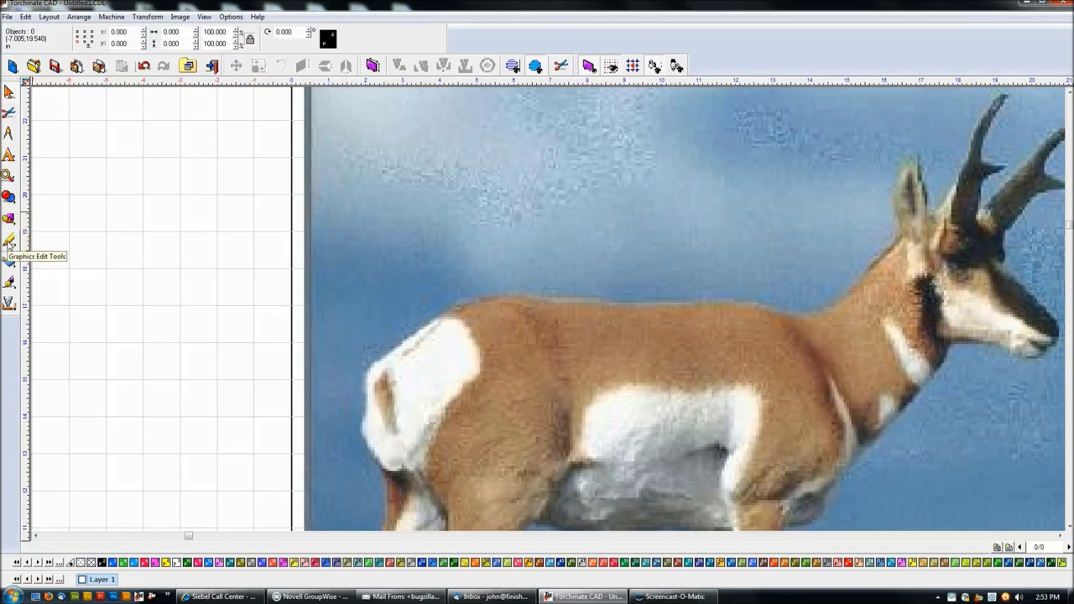
click(10, 244)
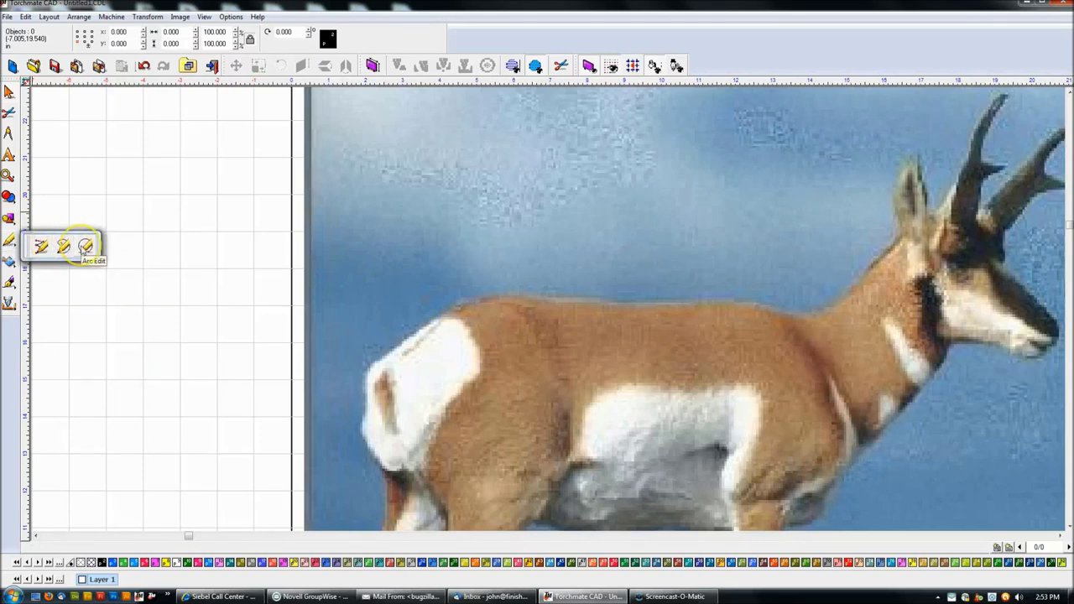
click(40, 247)
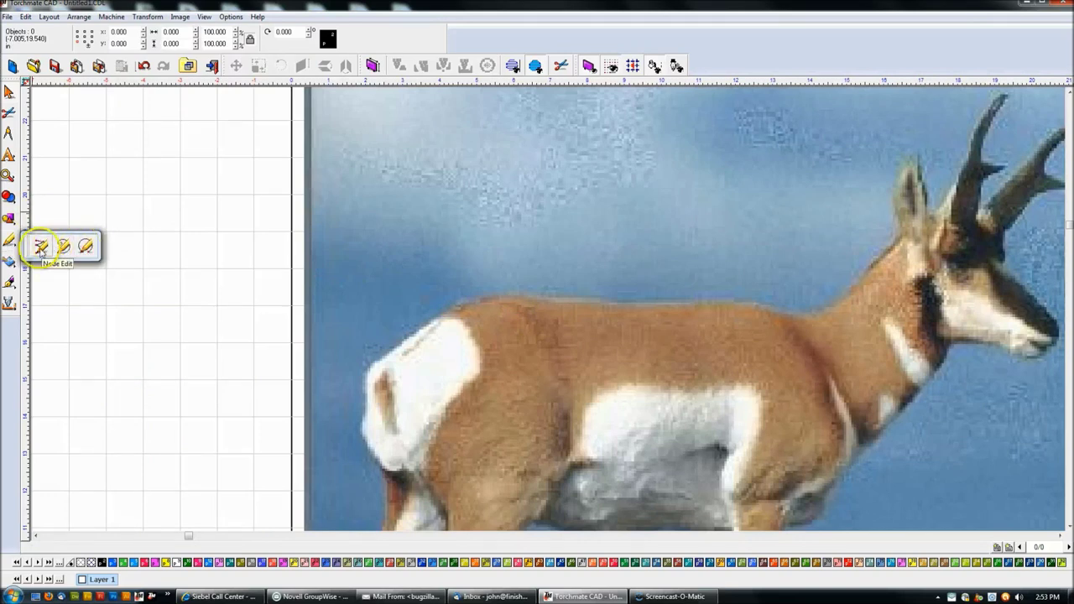
click(89, 246)
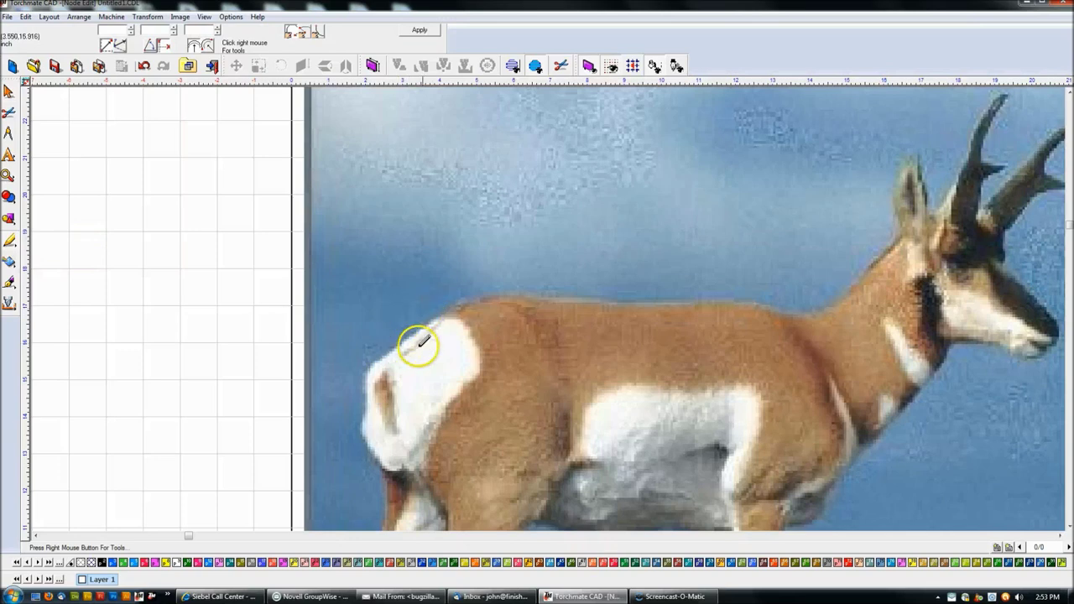
click(129, 238)
click(202, 191)
click(248, 283)
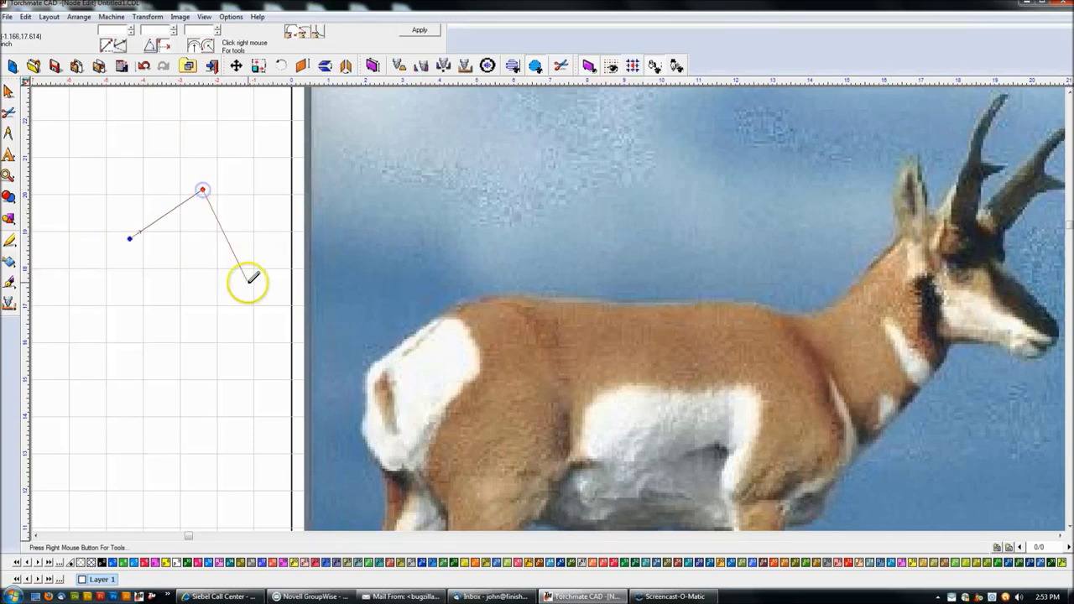
click(197, 352)
click(128, 398)
click(94, 305)
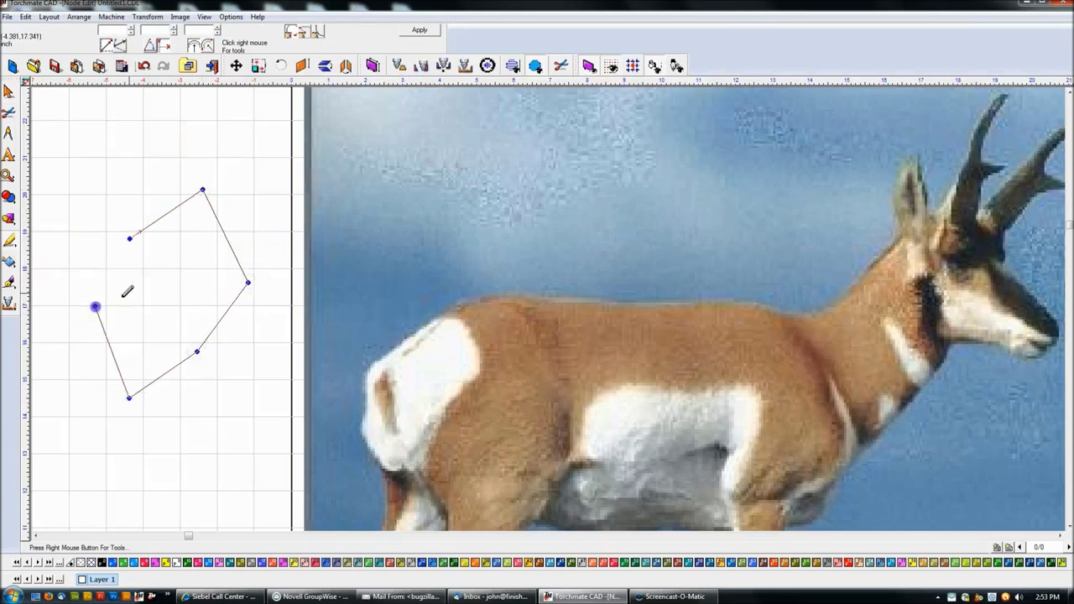
click(121, 265)
click(56, 196)
click(105, 157)
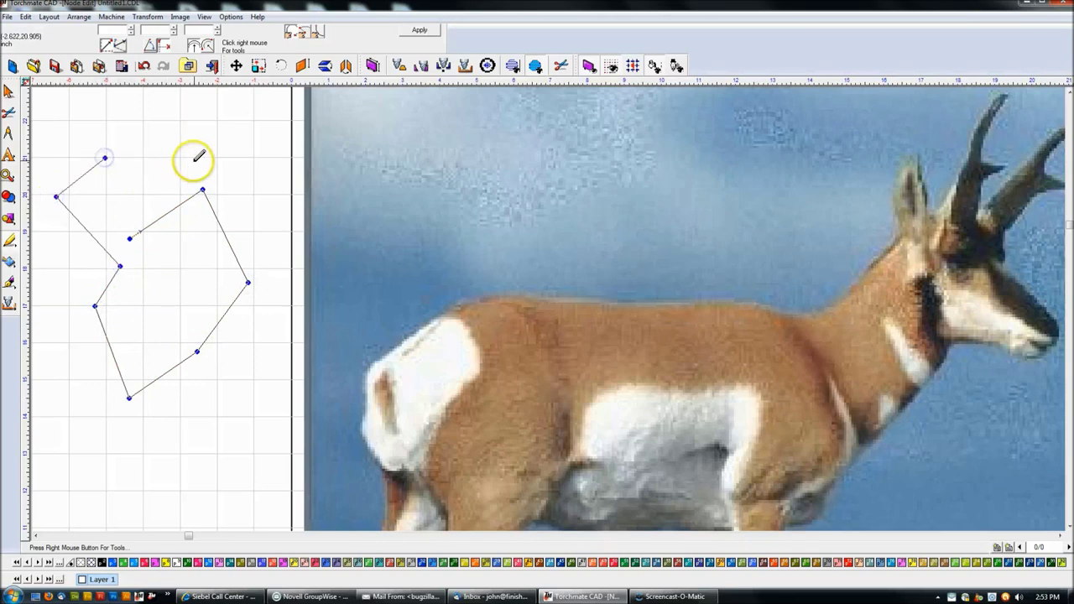
click(193, 161)
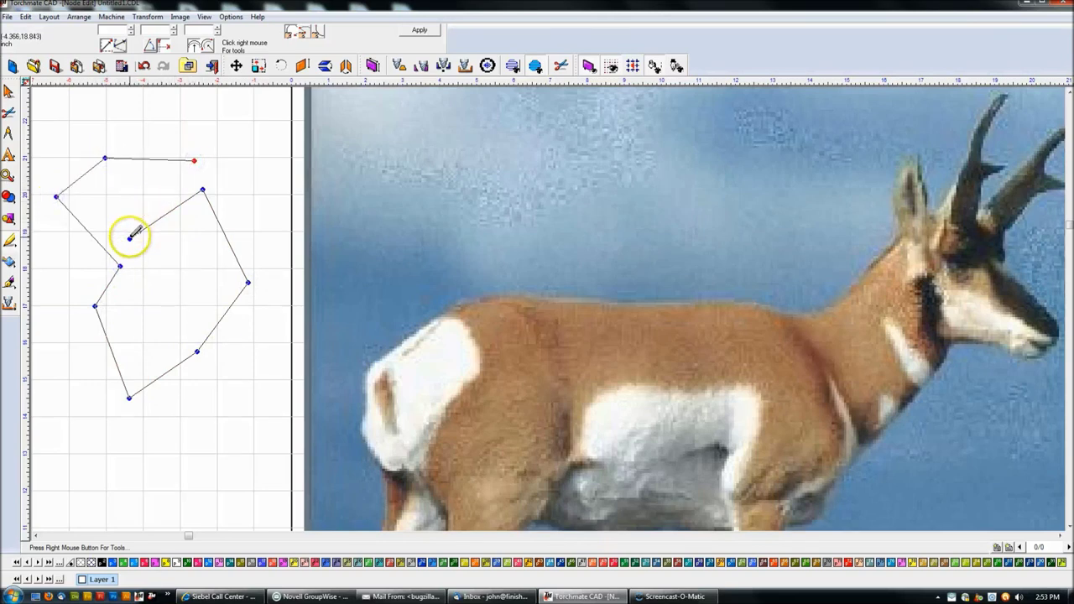
click(130, 238)
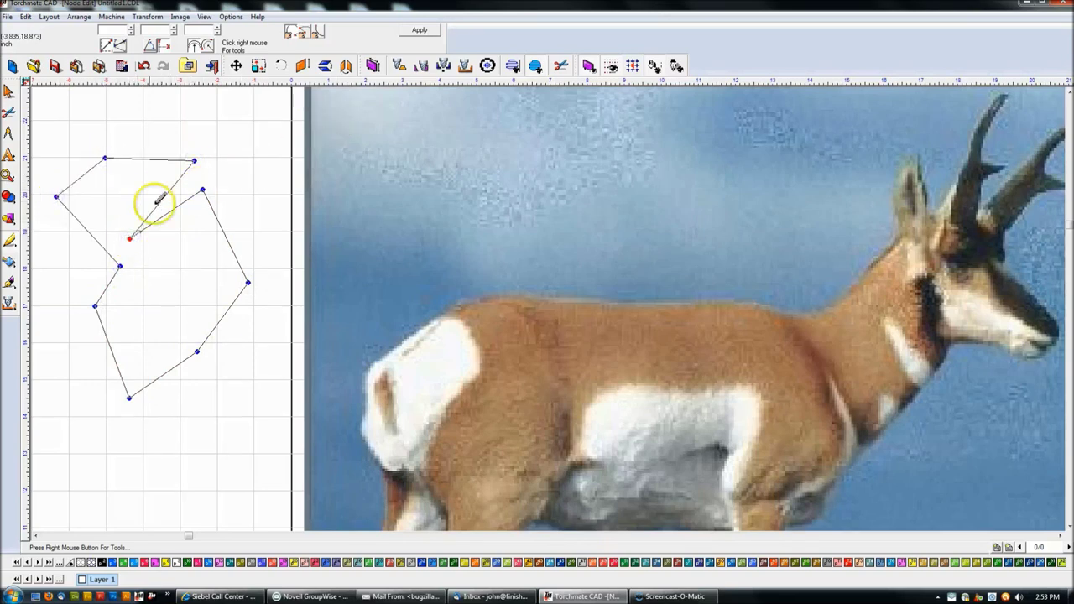
click(416, 30)
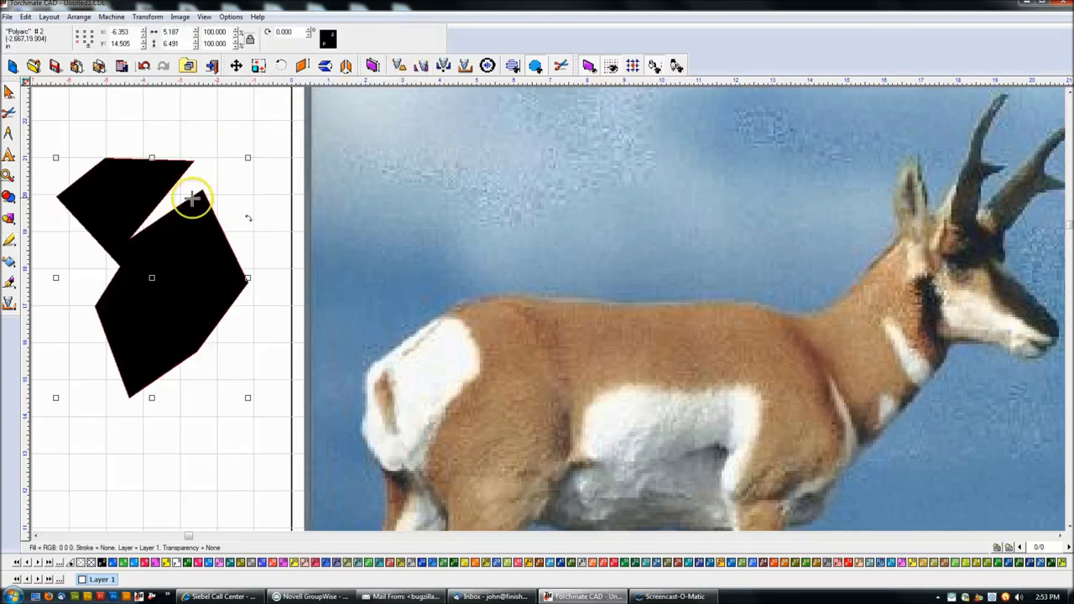
Bend six straight segments of the practice polygon into arcs, apply the edit and delete the shape
double_click(192, 162)
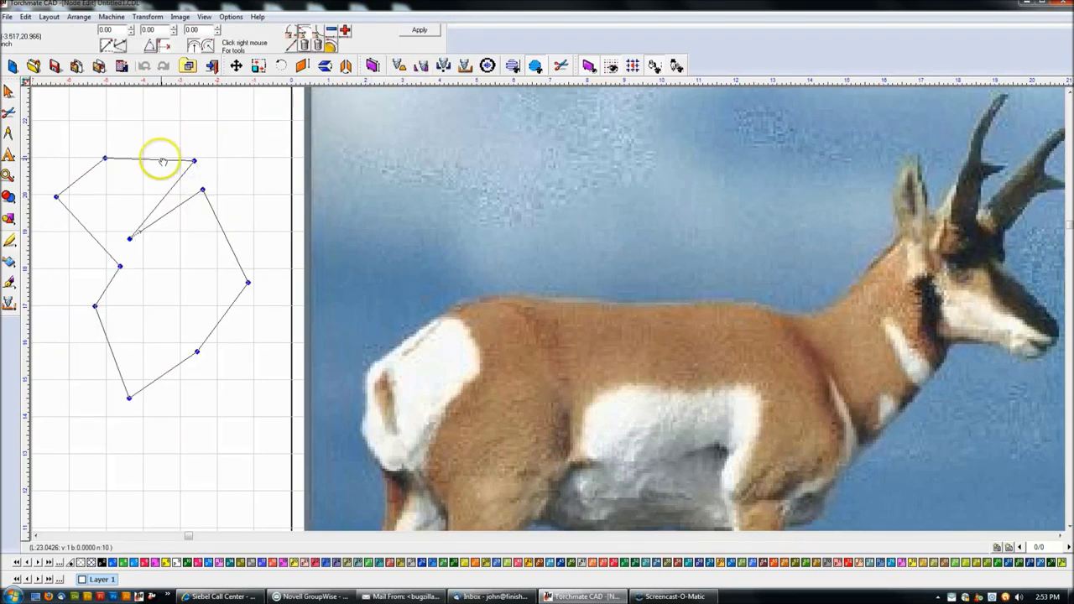
drag(163, 161, 162, 148)
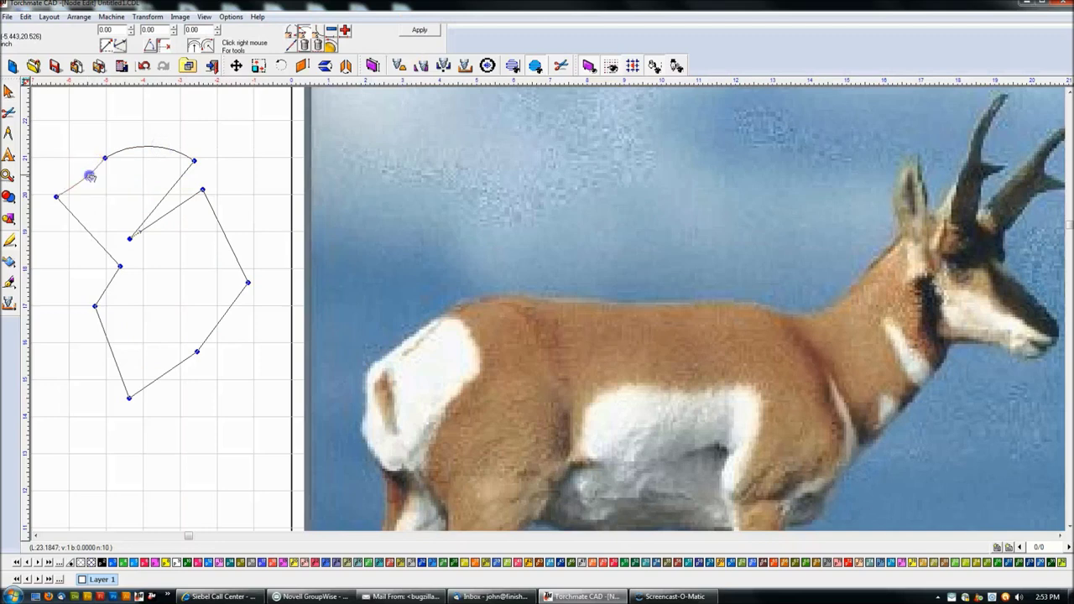
drag(92, 181, 91, 179)
drag(72, 216, 60, 231)
drag(123, 302, 124, 301)
drag(110, 346, 91, 345)
drag(163, 373, 167, 379)
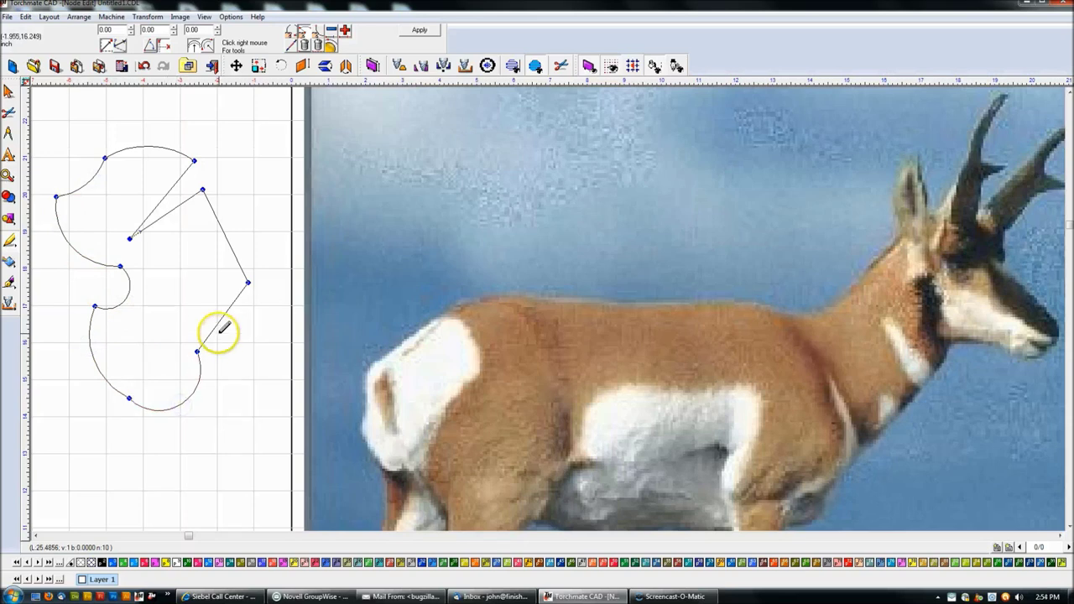
click(417, 31)
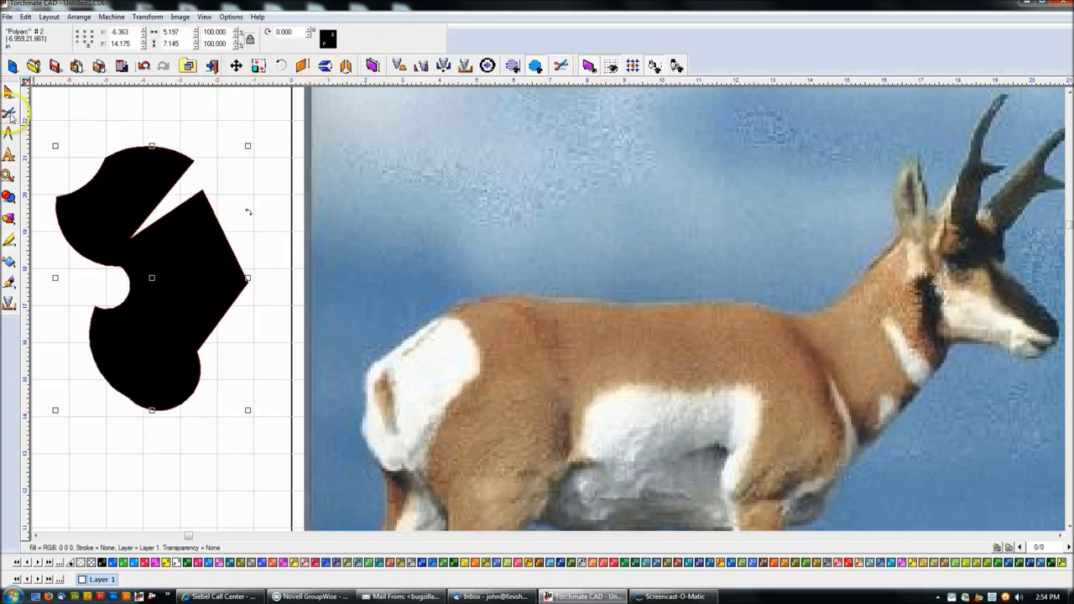
key(Delete)
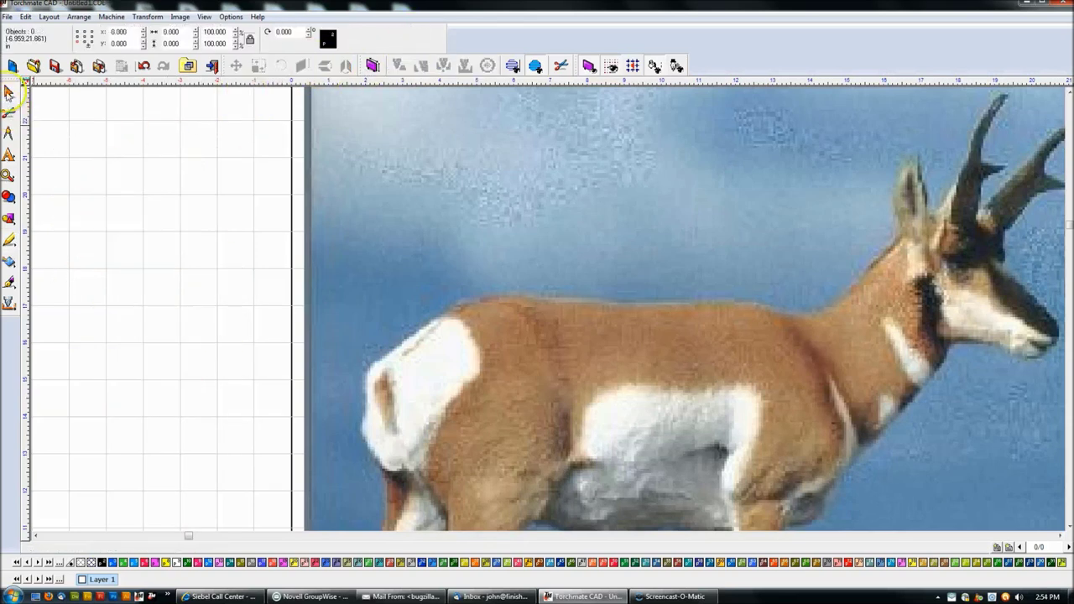
Draw a closed six-point shape with Arc Edit along the antelope's rump and back, about 9 by 2.1 in
click(9, 239)
click(84, 243)
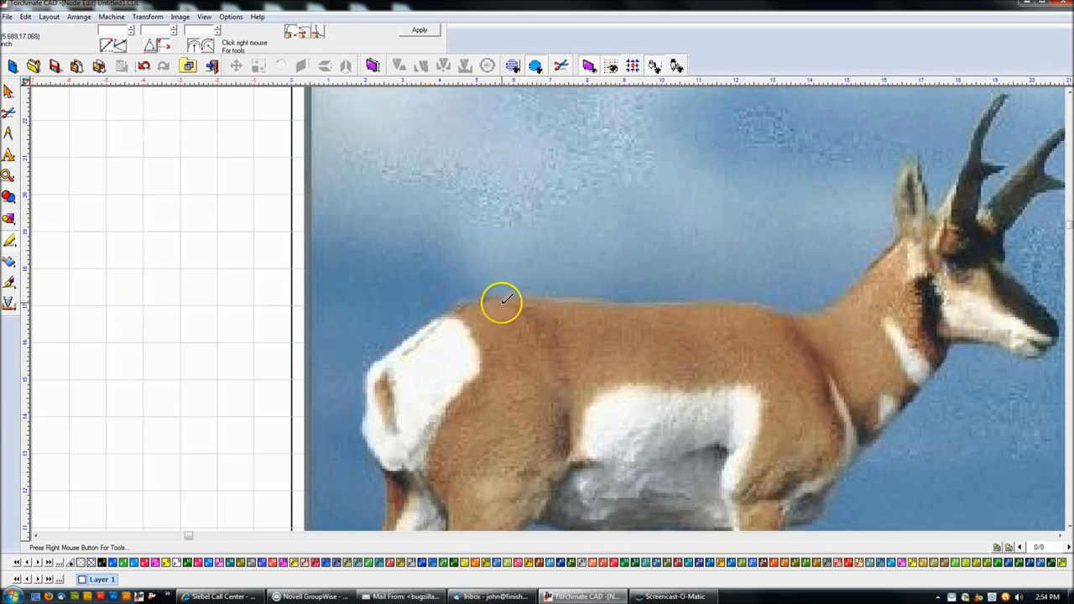
click(382, 359)
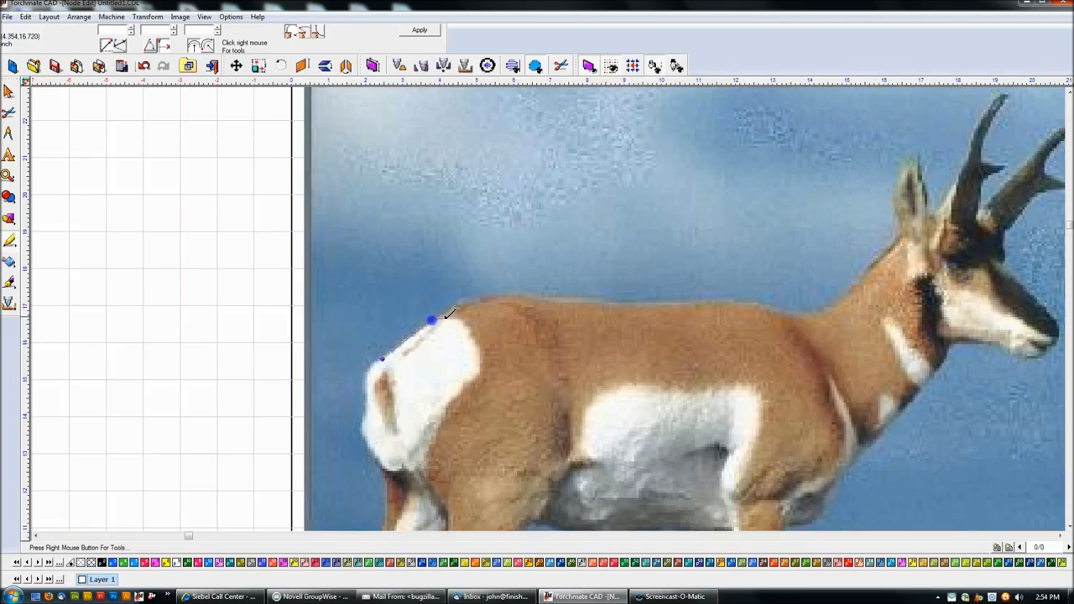
click(512, 293)
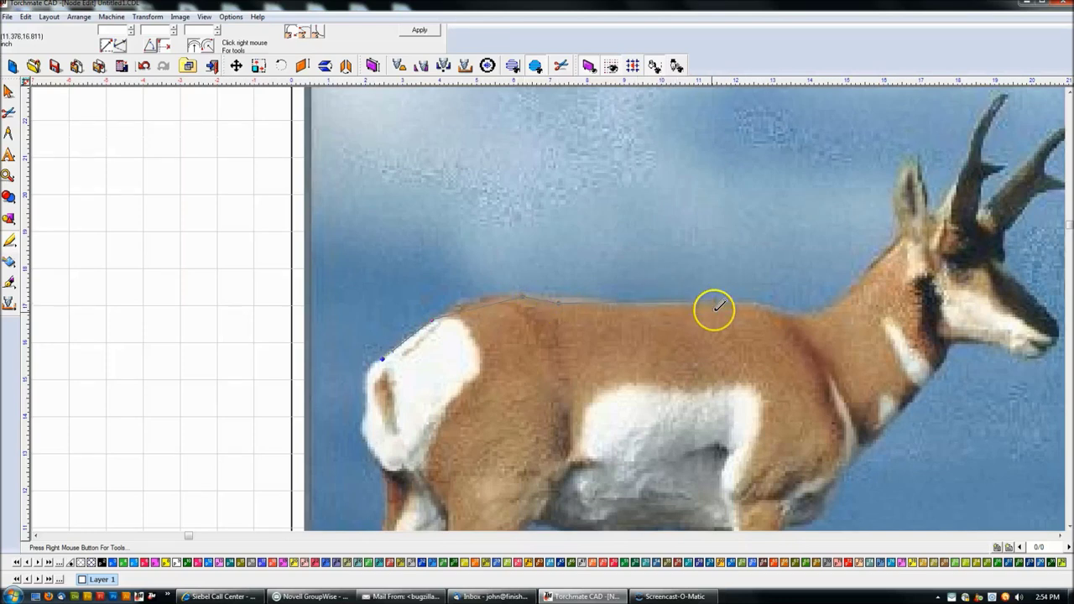
right_click(566, 374)
click(383, 355)
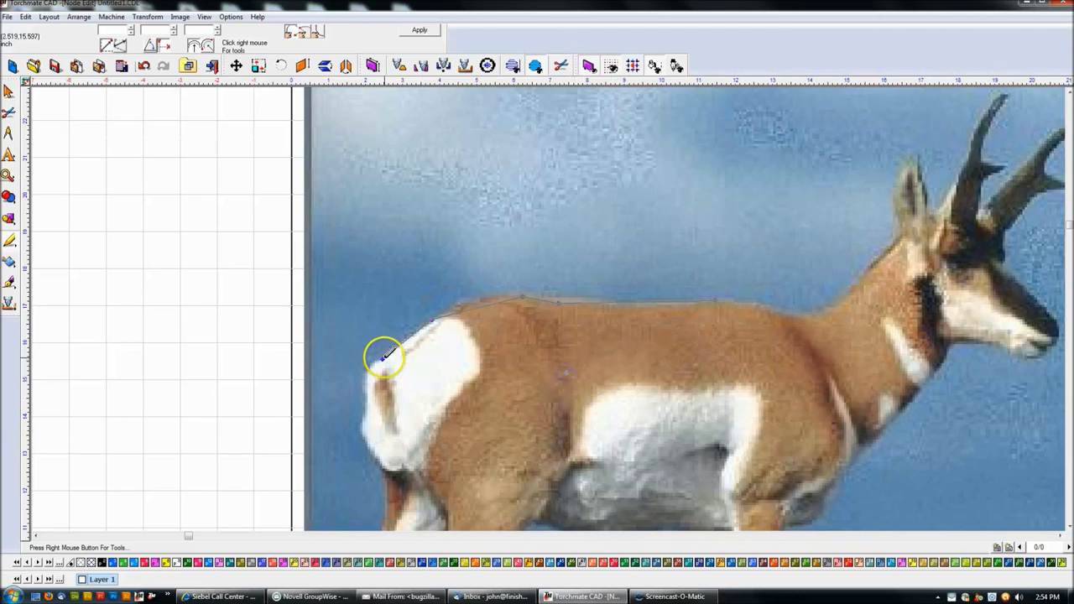
click(420, 29)
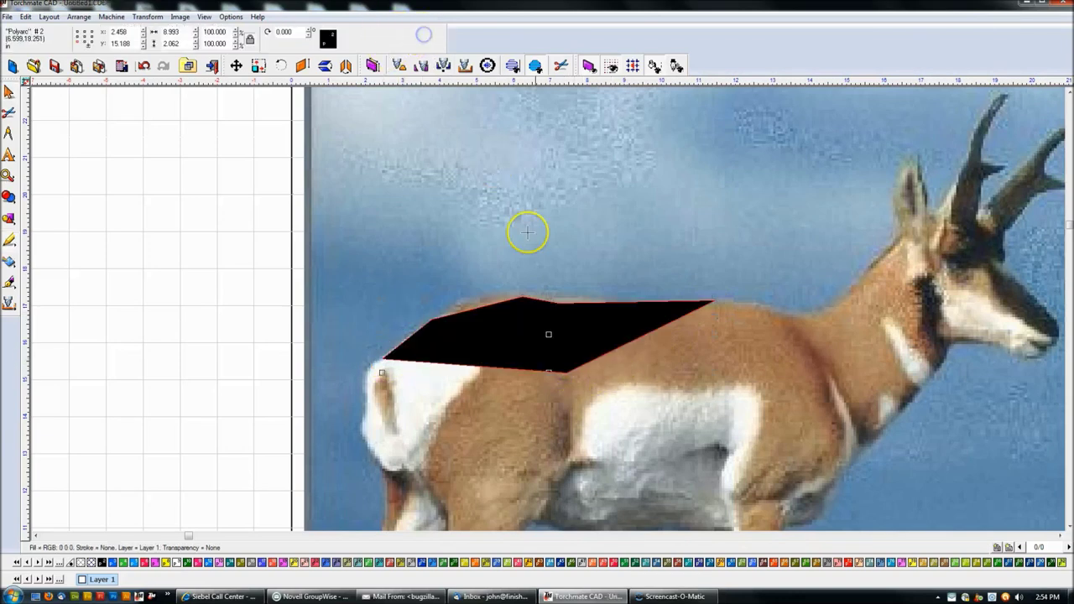
Reopen the back shape in Arc Edit, add a point on its long upper segment, bend the upper segments to the antelope's topline and apply
click(192, 271)
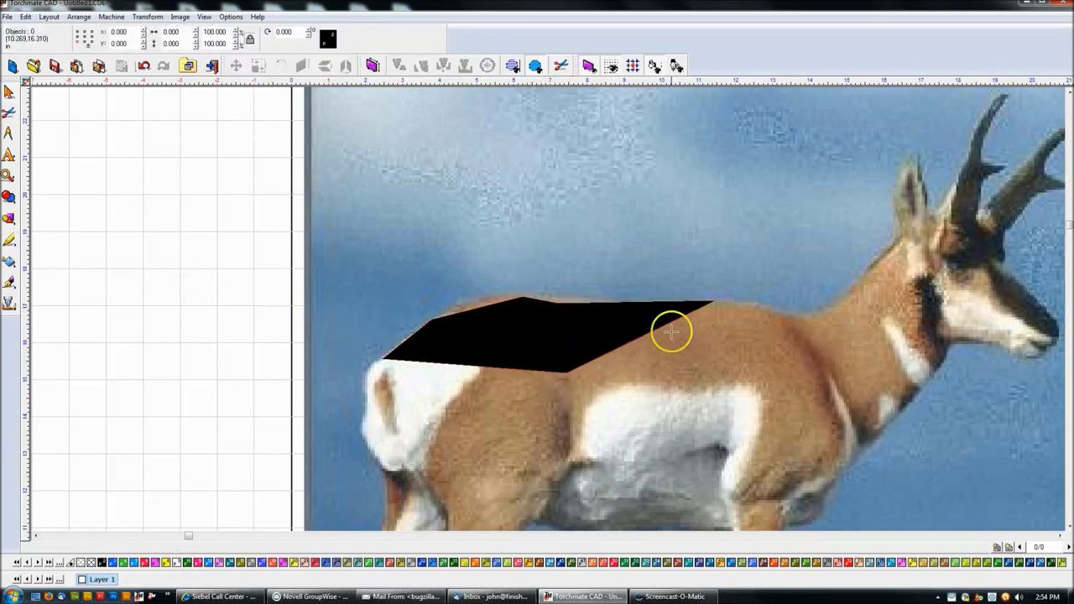
scroll(524, 312, up, 2)
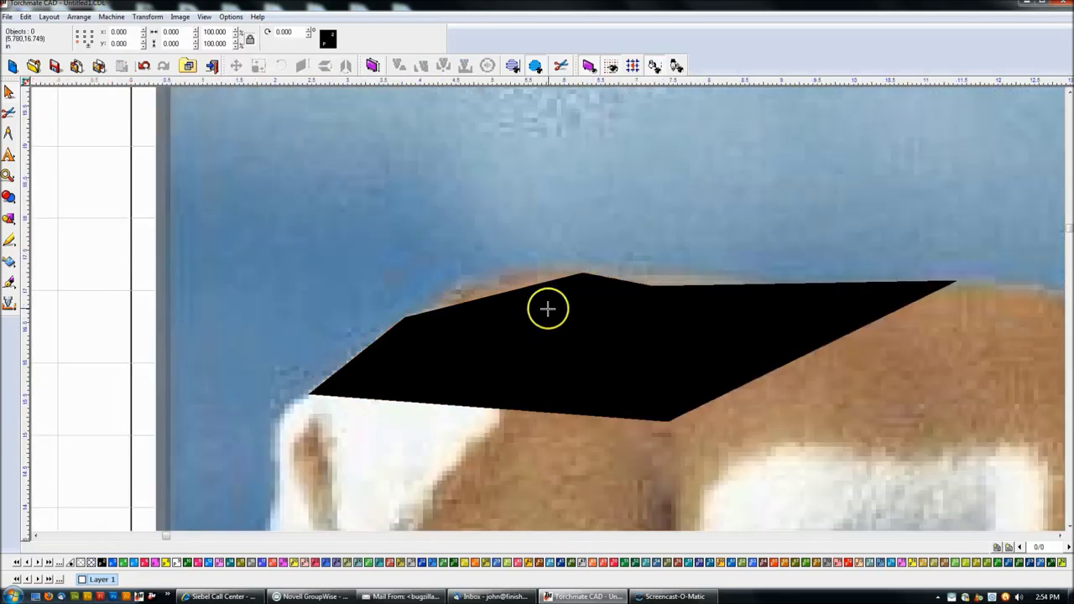
click(496, 308)
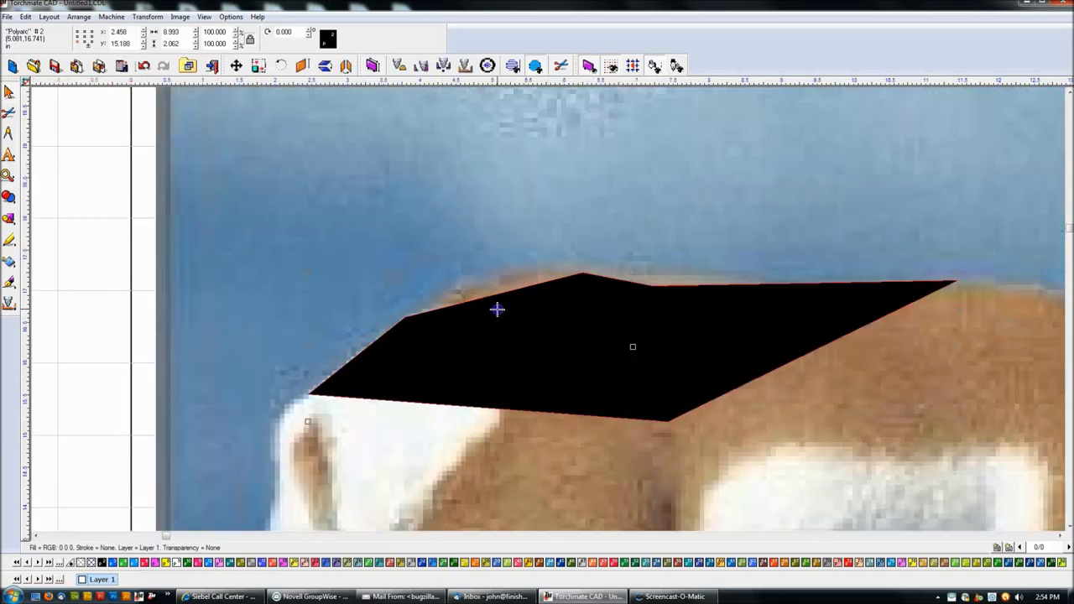
click(113, 268)
double_click(477, 314)
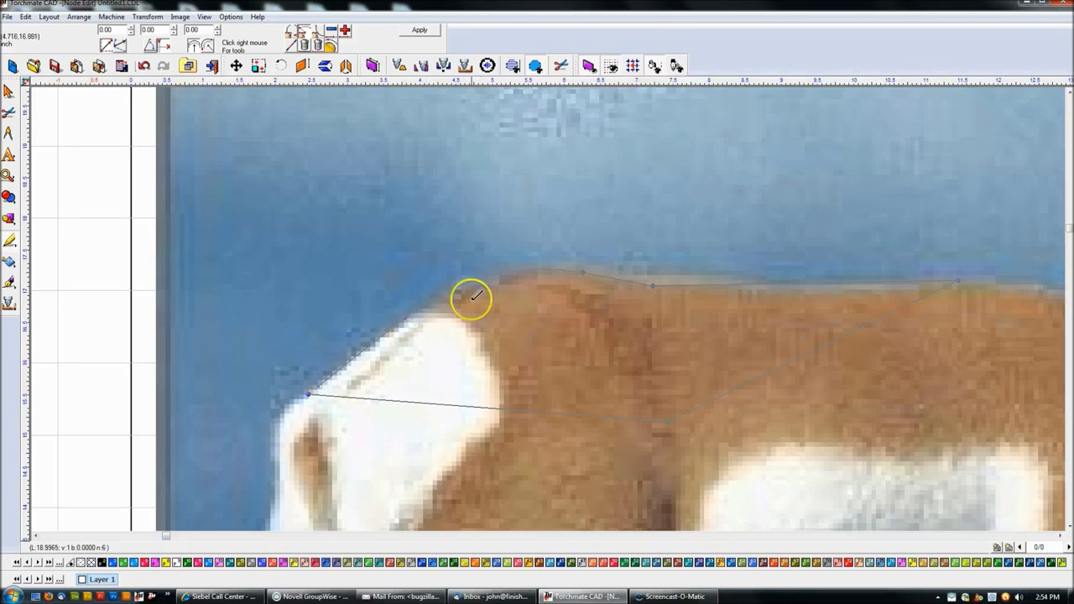
mouse_move(612, 280)
mouse_down()
mouse_move(408, 314)
mouse_move(592, 276)
mouse_move(518, 271)
mouse_move(608, 280)
mouse_up()
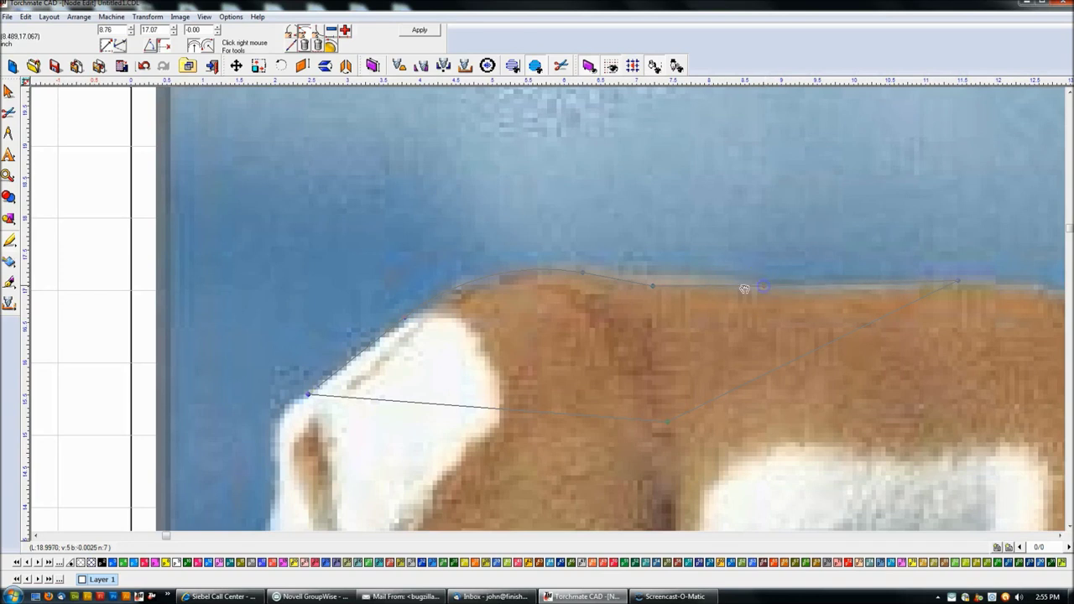
click(819, 287)
click(429, 34)
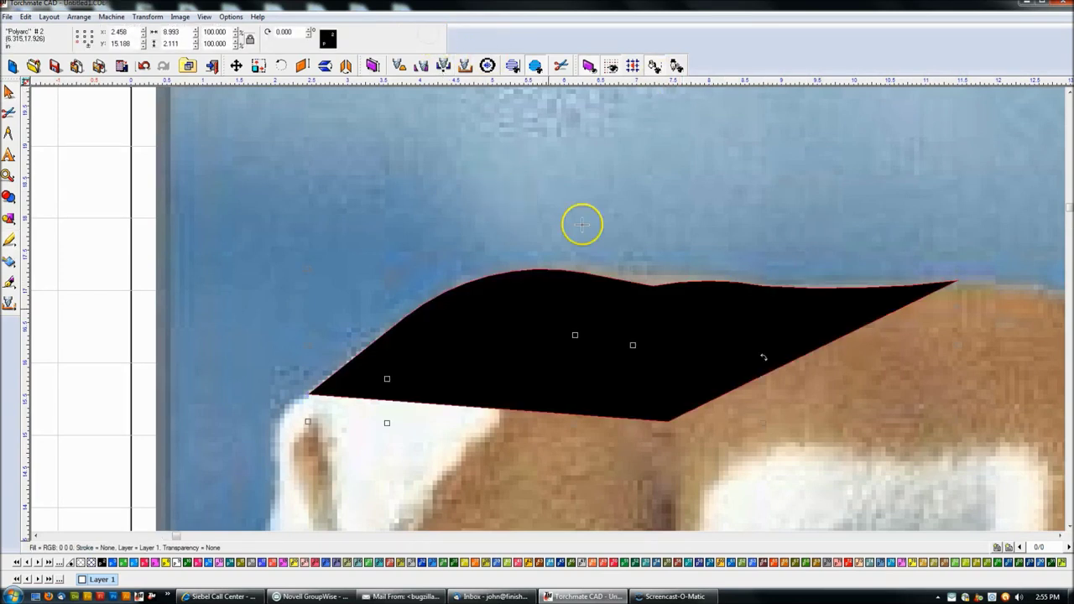
Start a new Arc Edit outline at the back shape's front tip and trace along the shoulder and neck to the ear's base
scroll(605, 219, down, 2)
scroll(571, 343, up, 1)
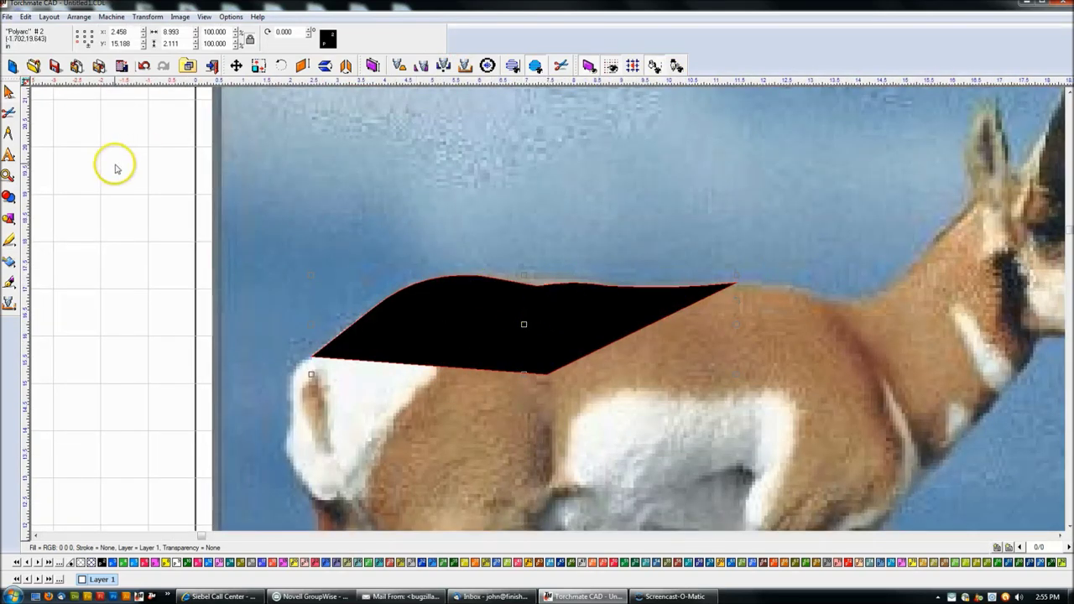
click(9, 239)
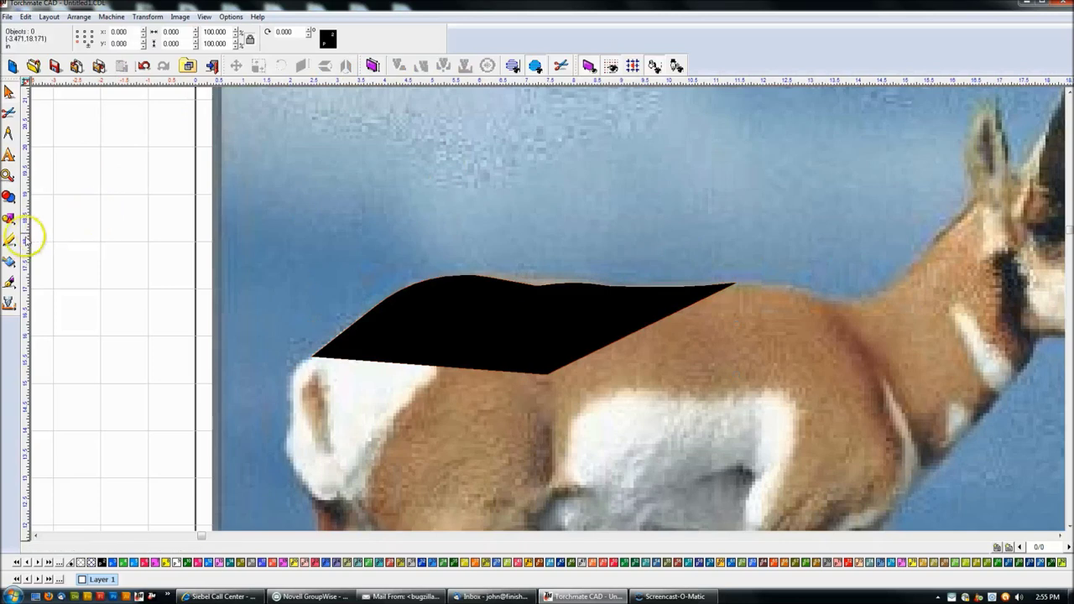
click(85, 245)
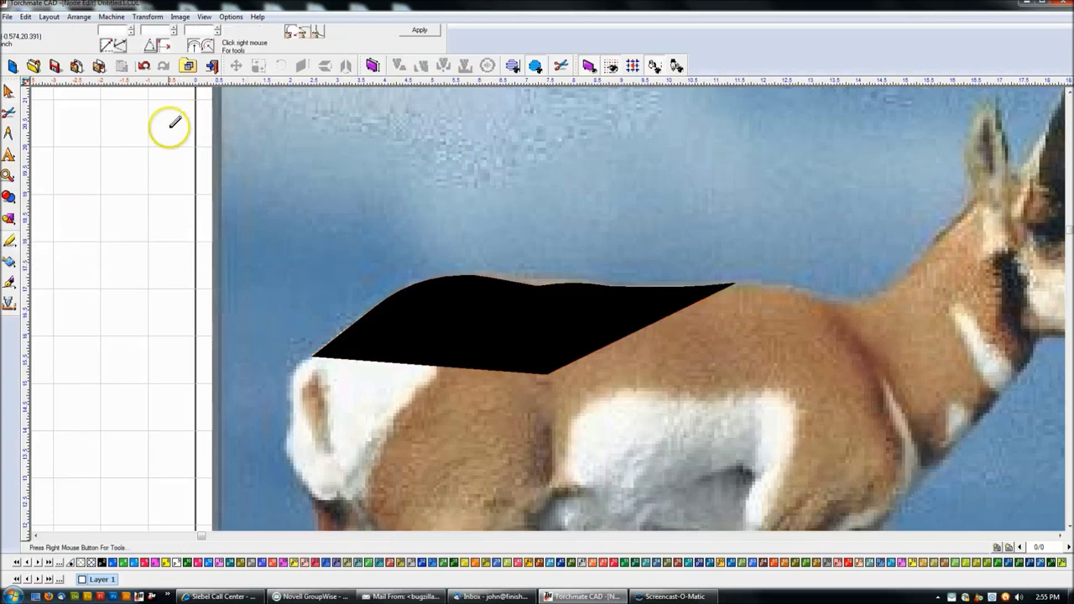
scroll(727, 286, up, 3)
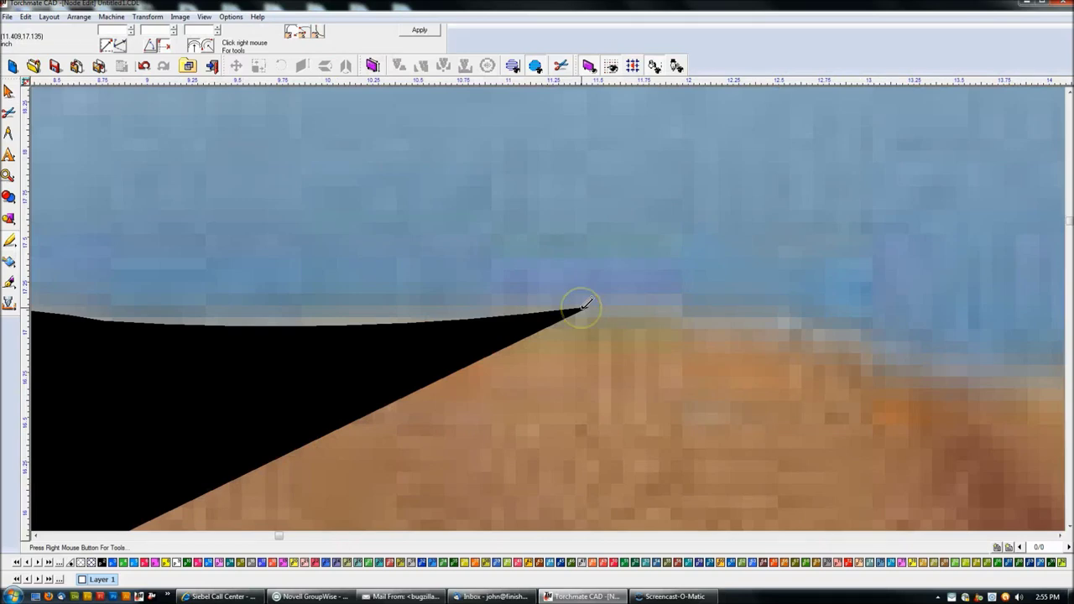
scroll(617, 323, down, 3)
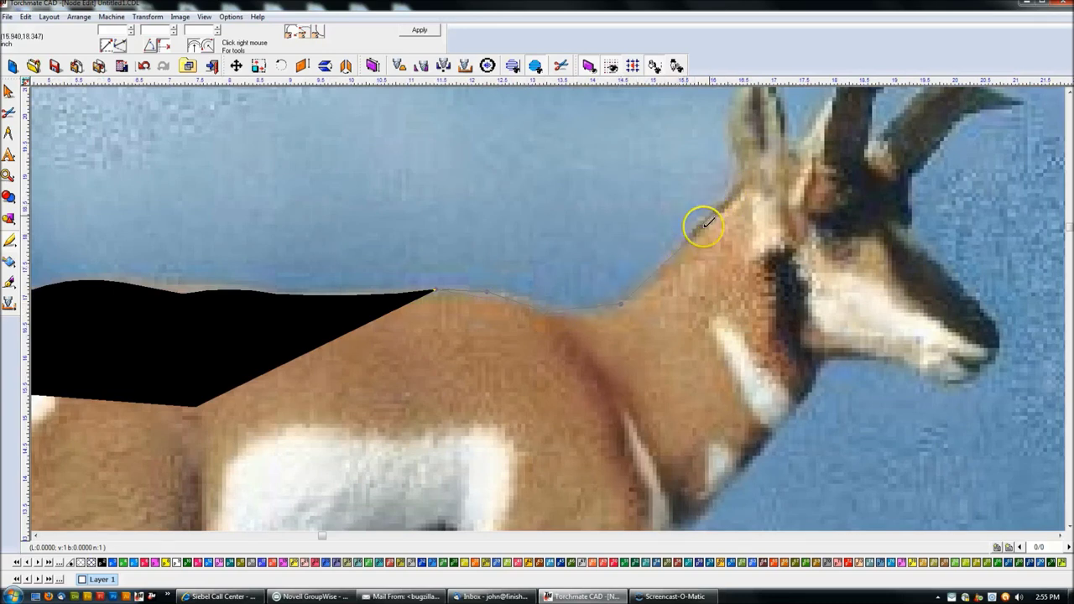
scroll(772, 168, down, 2)
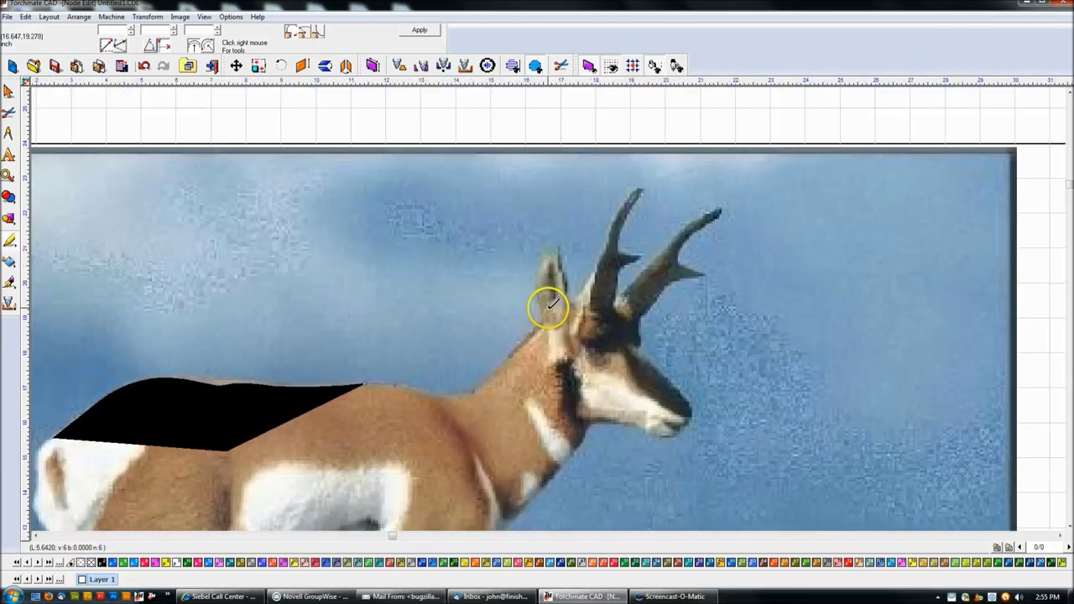
scroll(549, 304, up, 4)
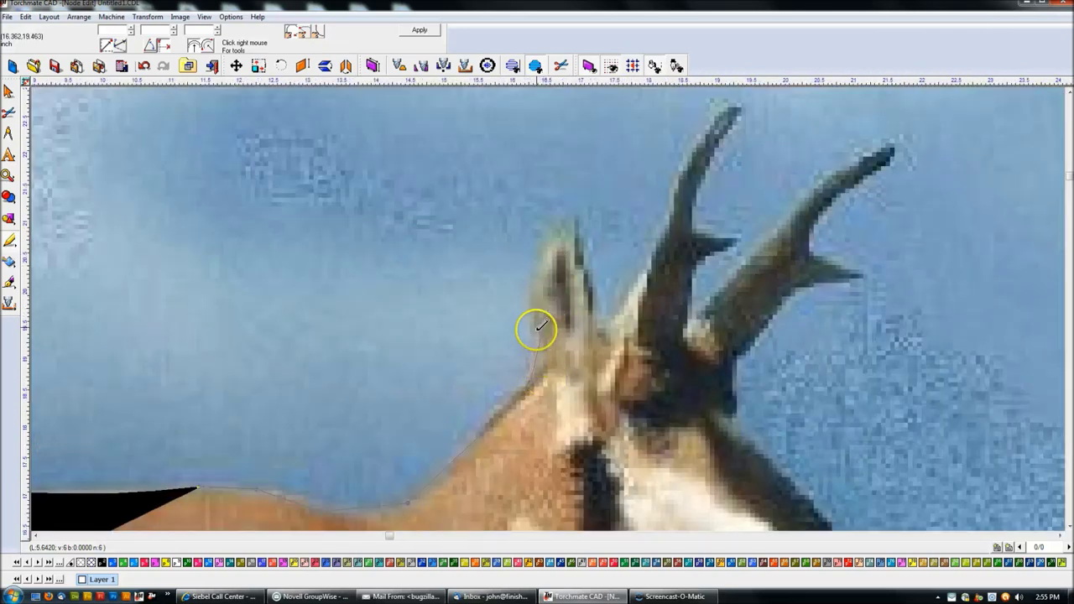
Continue the outline around the ear and along the rear antler, including its prong
click(537, 268)
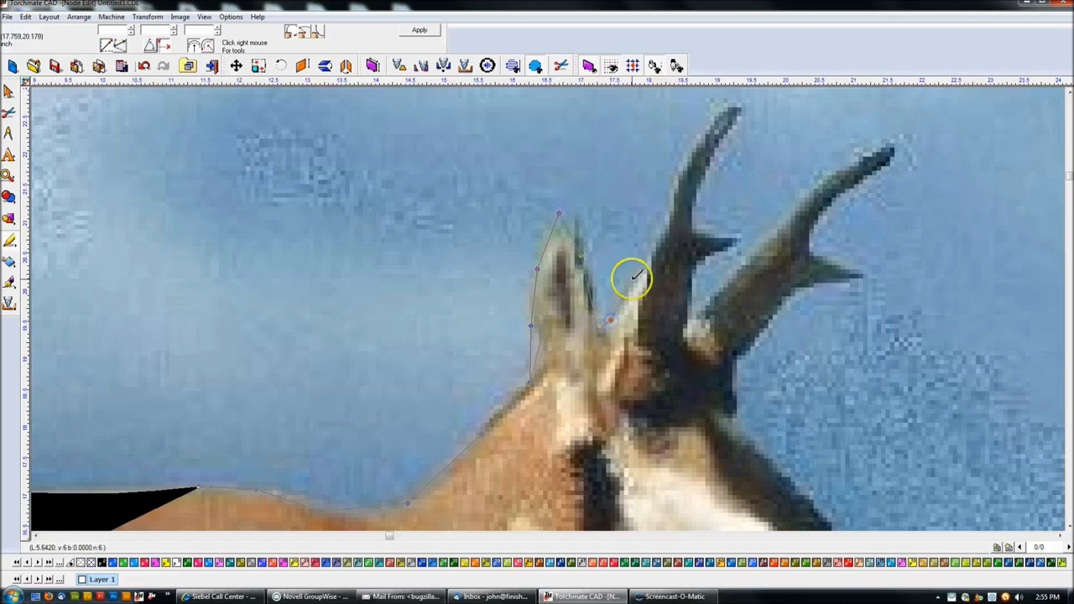
click(670, 202)
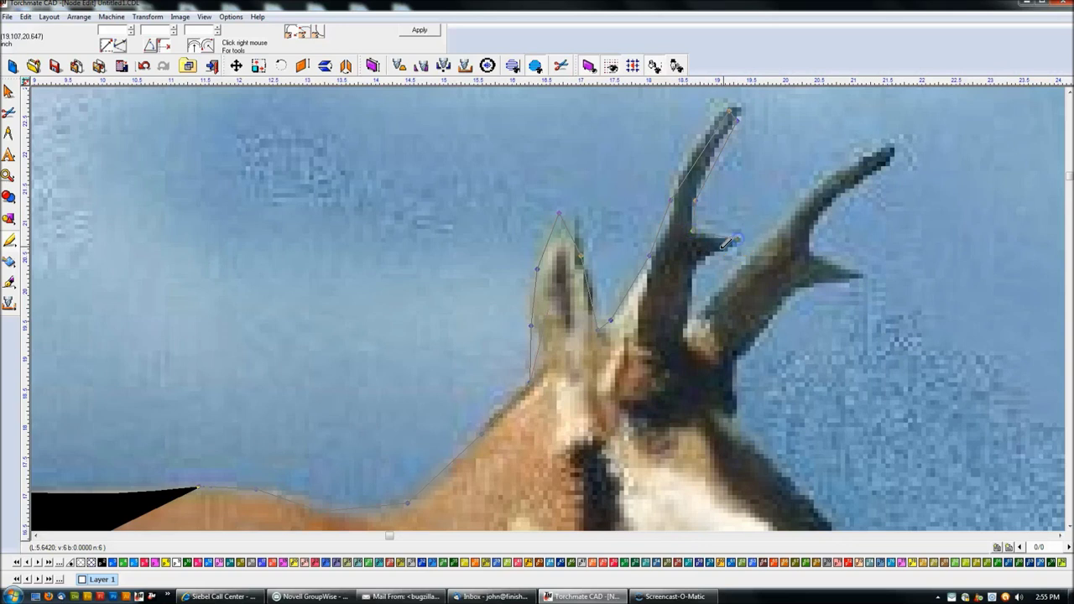
click(702, 262)
Continue the outline around the front antler and its prong down to the brow
click(773, 236)
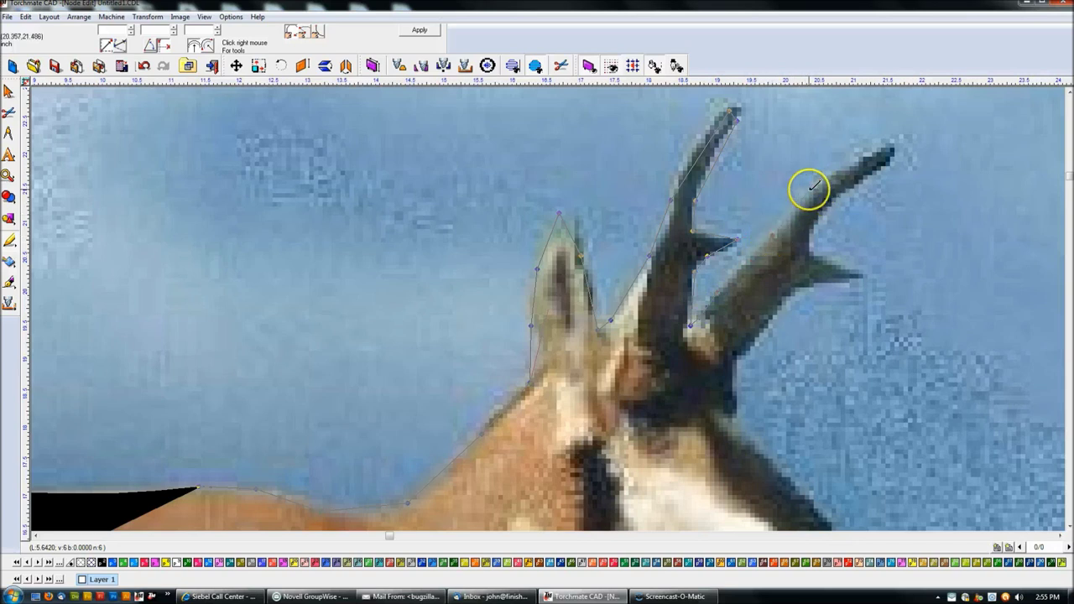
click(812, 192)
mouse_move(857, 157)
mouse_down()
mouse_move(886, 146)
mouse_move(815, 218)
mouse_move(820, 252)
mouse_move(856, 276)
mouse_up()
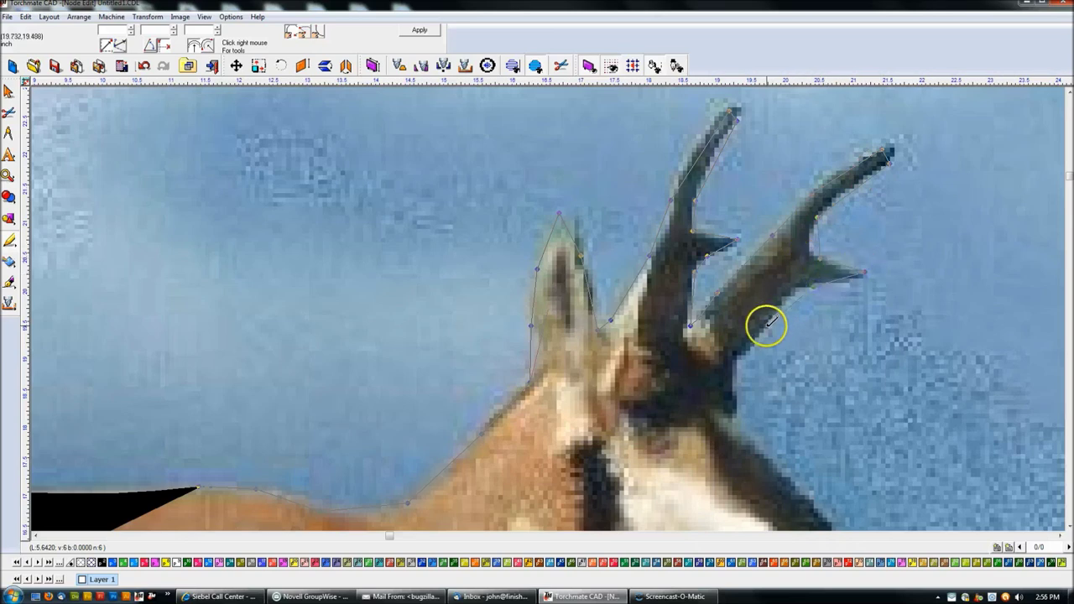
click(739, 354)
click(733, 418)
Continue the outline down the face and around the nose, mouth and chin to the throat
scroll(733, 419, down, 3)
scroll(545, 314, up, 3)
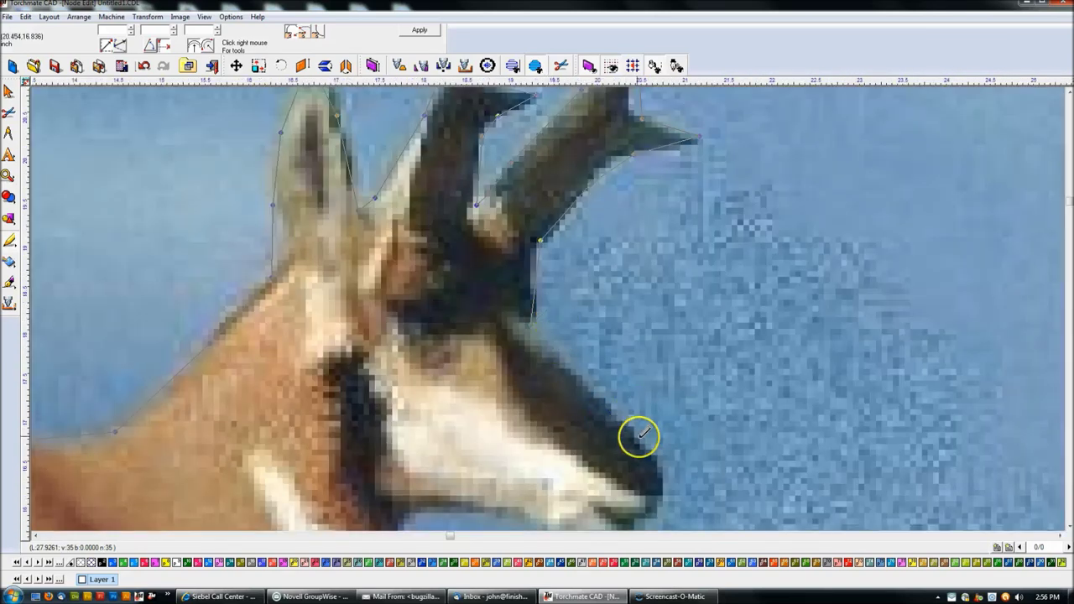
drag(639, 436, 667, 483)
scroll(640, 519, up, 1)
click(550, 314)
click(530, 349)
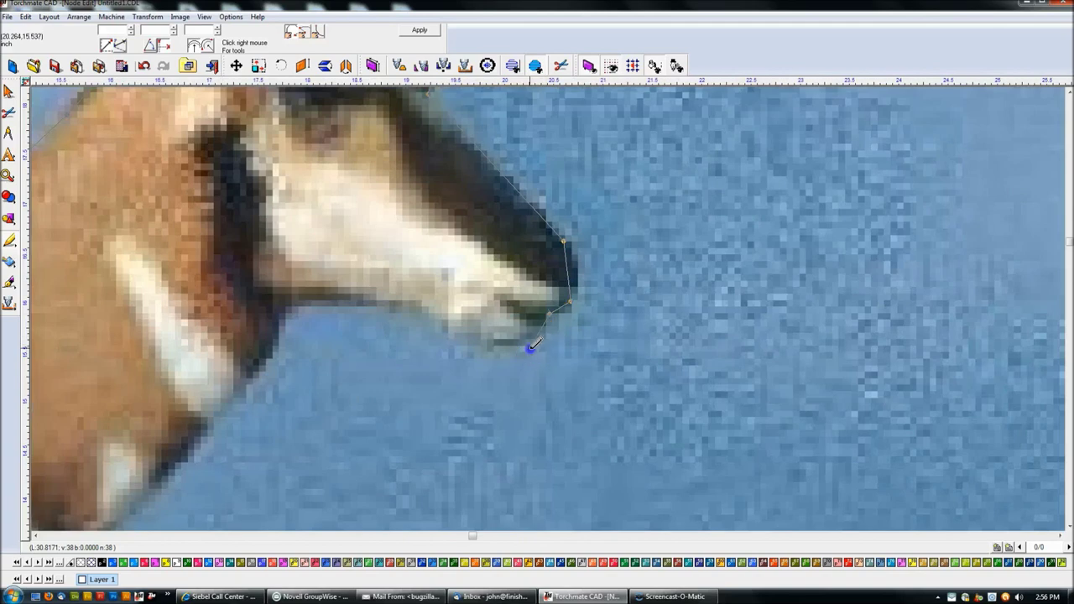
click(486, 356)
click(430, 321)
click(330, 307)
drag(336, 304, 309, 302)
Continue the outline down the neck and chest and around the near front leg and hoof
scroll(424, 444, down, 3)
scroll(539, 317, up, 3)
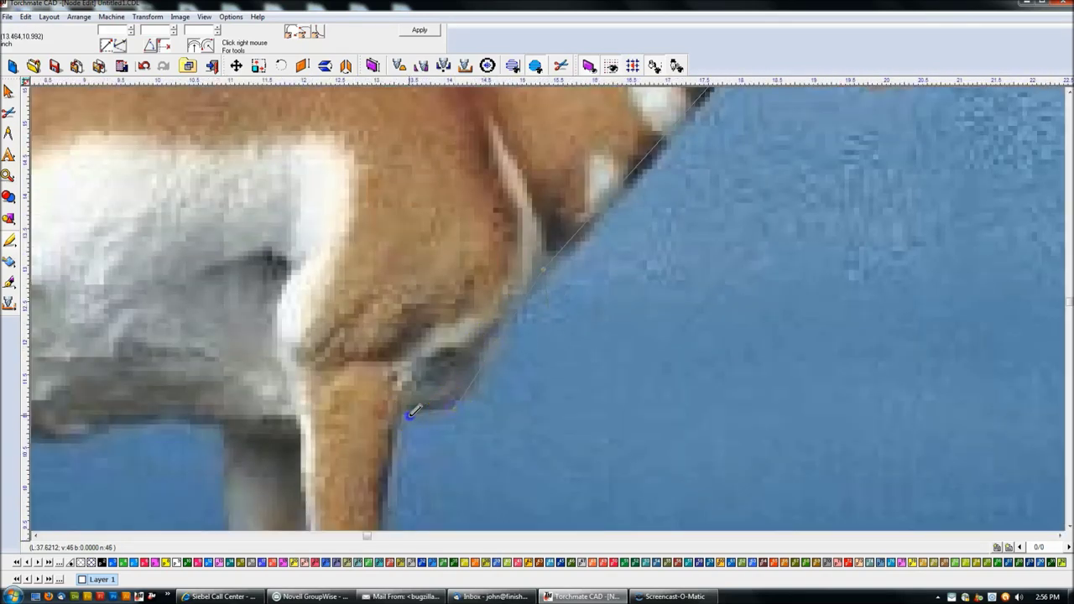
scroll(415, 411, down, 2)
scroll(520, 386, down, 1)
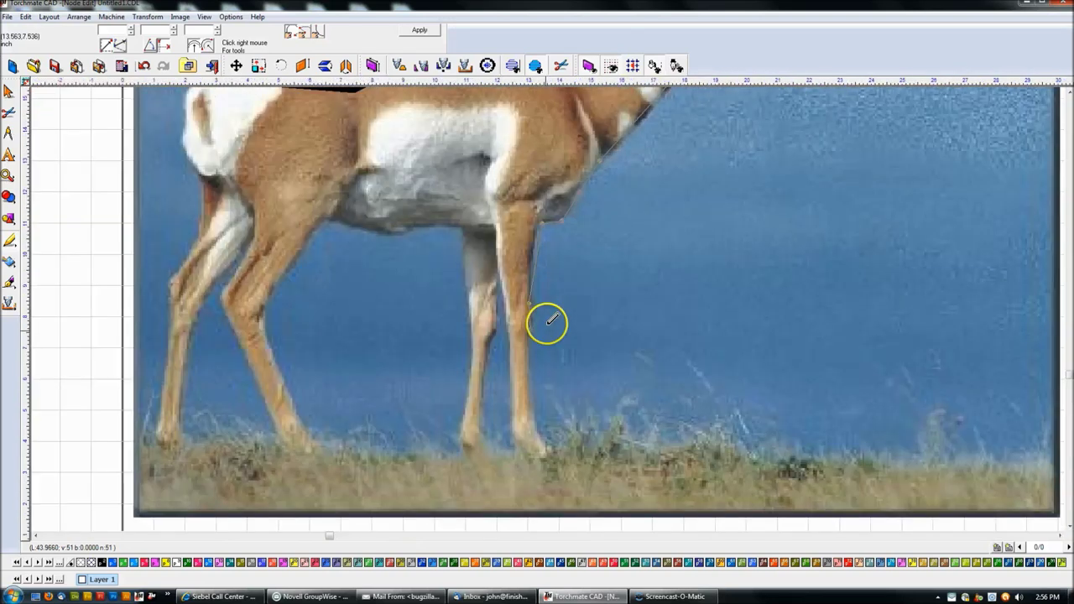
click(533, 417)
click(548, 446)
click(515, 329)
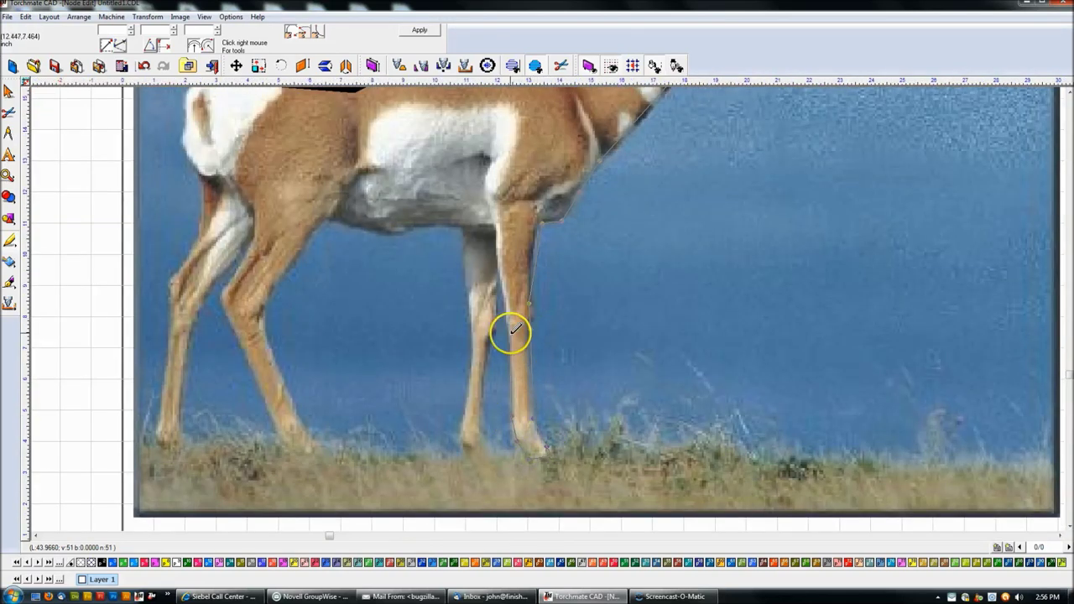
click(497, 267)
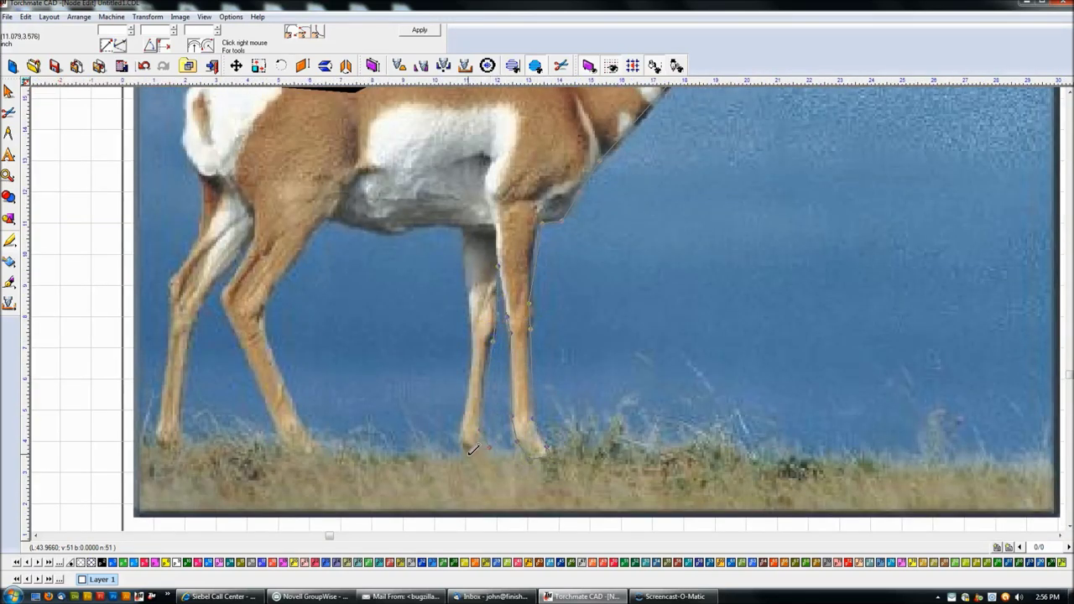
Continue the outline around the far front leg's hoof and up its rear edge to the belly
click(465, 419)
click(472, 338)
click(468, 304)
click(465, 241)
click(465, 230)
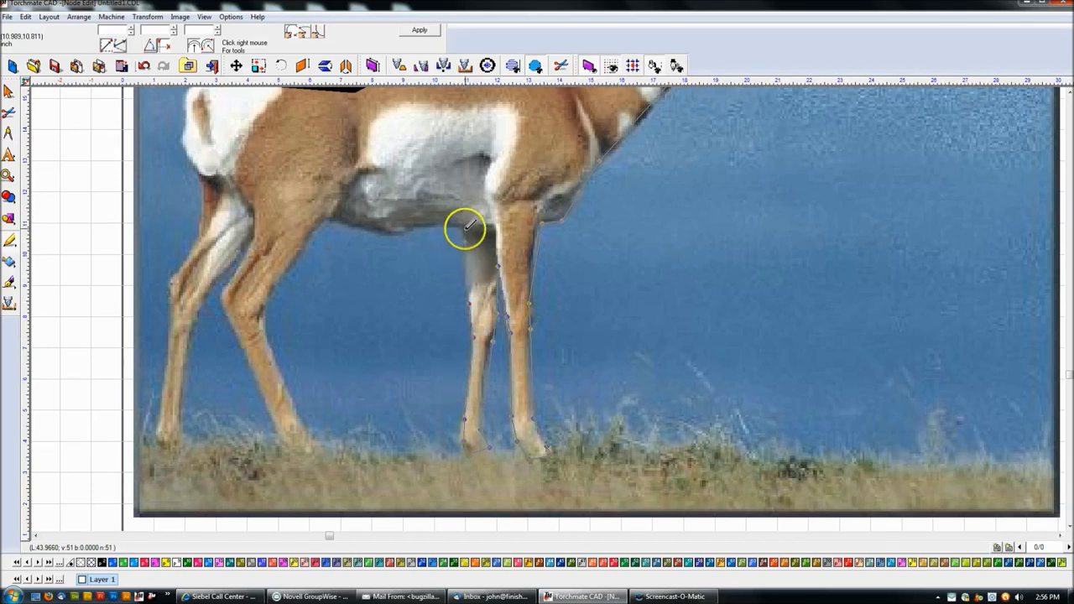
Continue the outline along the belly and around the near hind leg
click(416, 226)
click(375, 235)
click(334, 219)
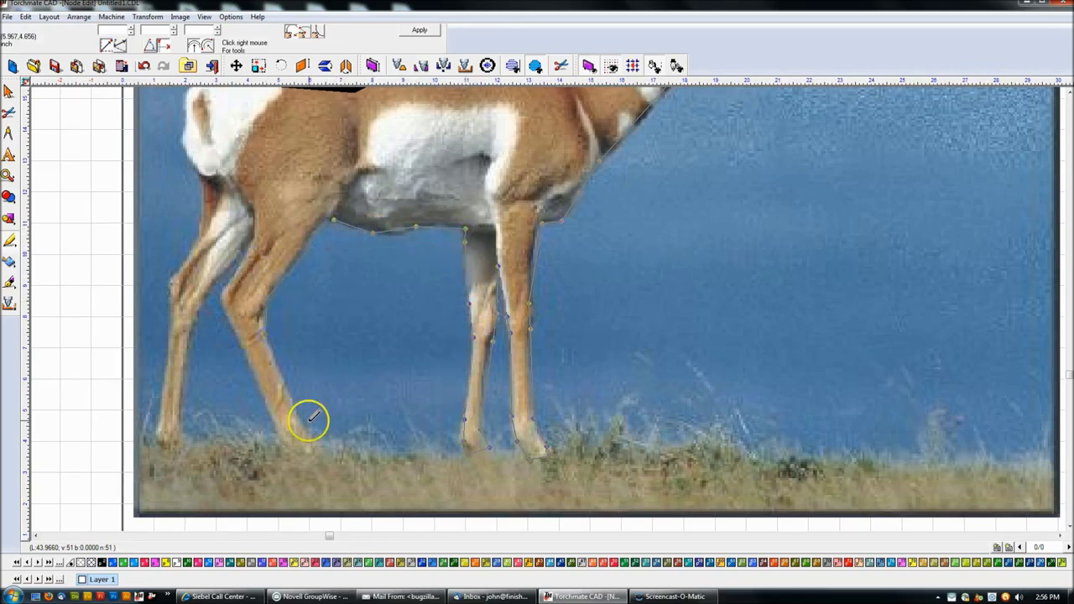
click(235, 314)
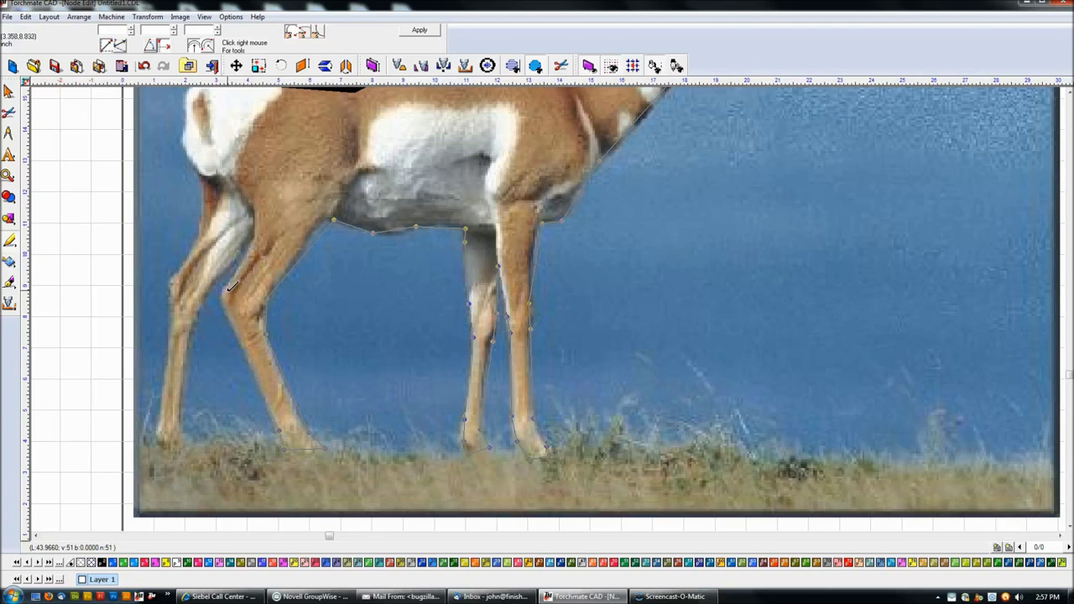
Continue the outline around the far hind leg and up toward the tail
click(199, 317)
click(156, 428)
click(168, 302)
click(177, 271)
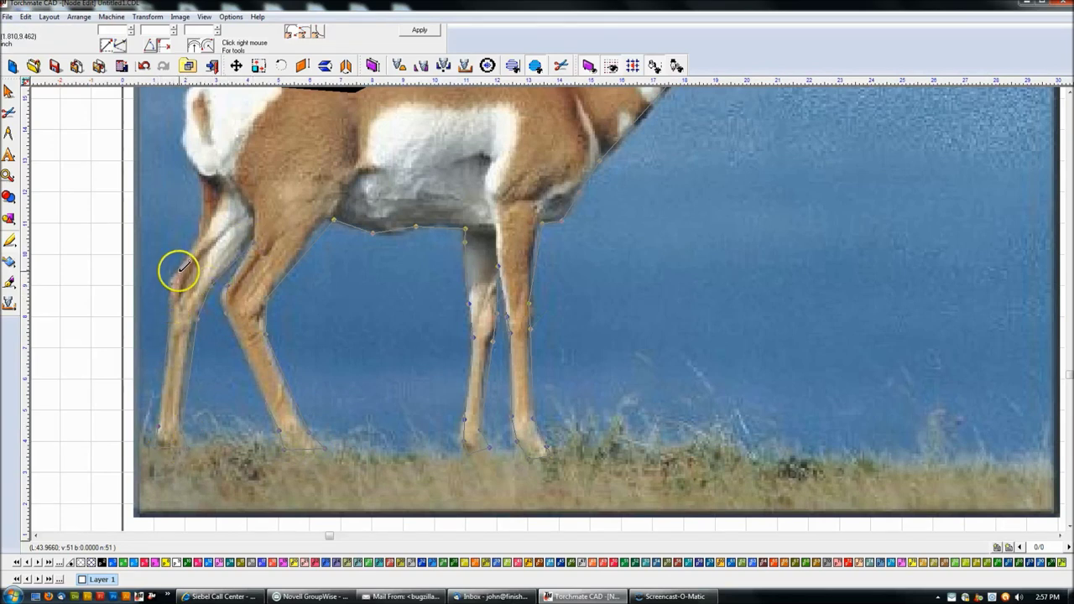
click(202, 176)
Trace the rump up to the back shape, close the outline at its starting point and apply it, about 20.5 by 19.2 in overall
scroll(201, 176, down, 3)
scroll(547, 307, up, 4)
click(495, 339)
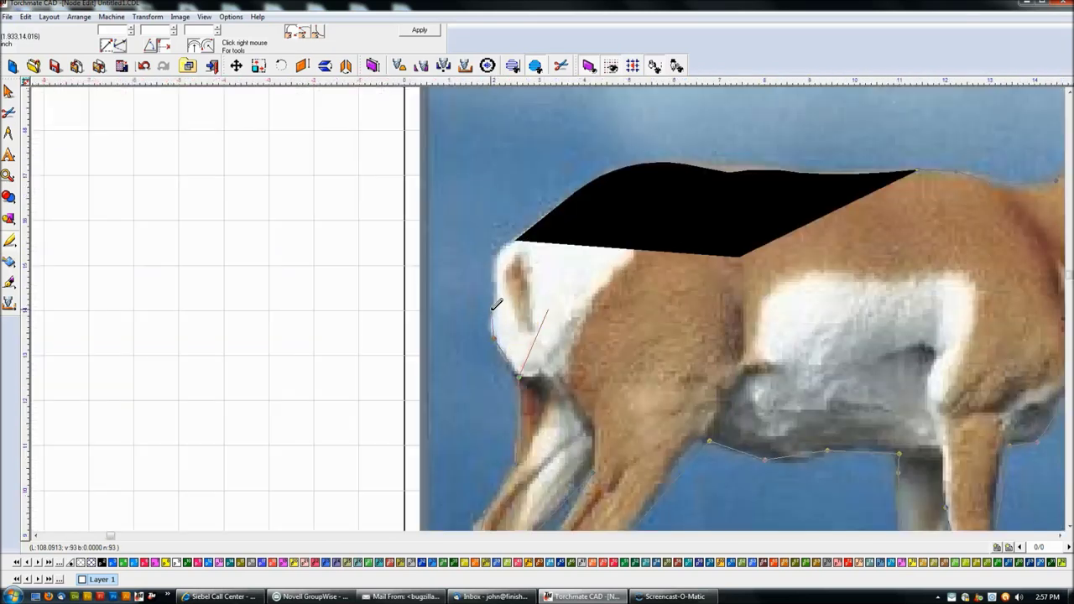
click(493, 309)
click(497, 282)
click(501, 250)
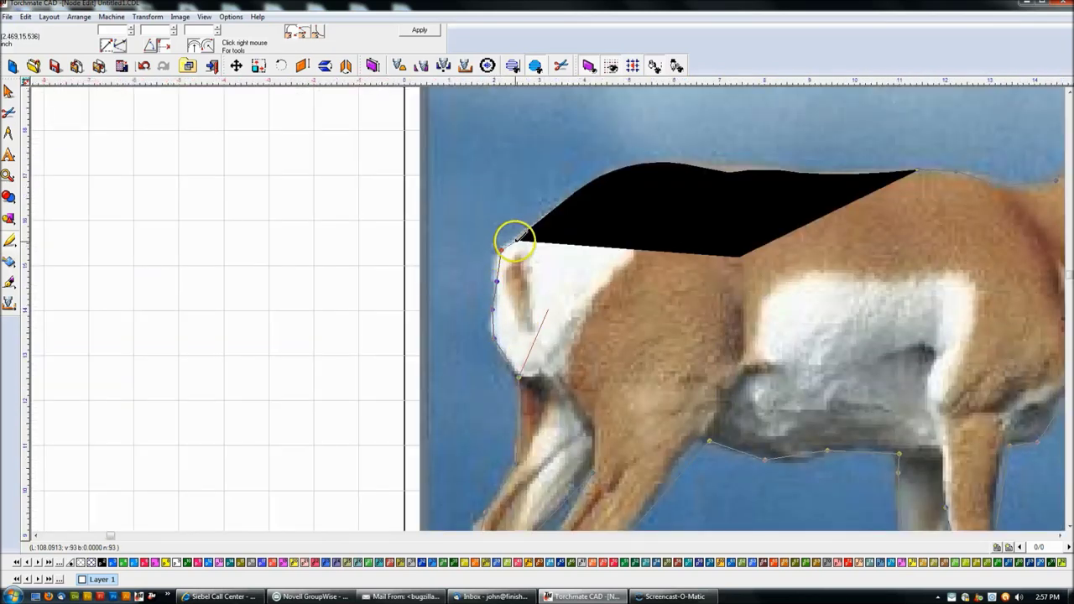
click(919, 169)
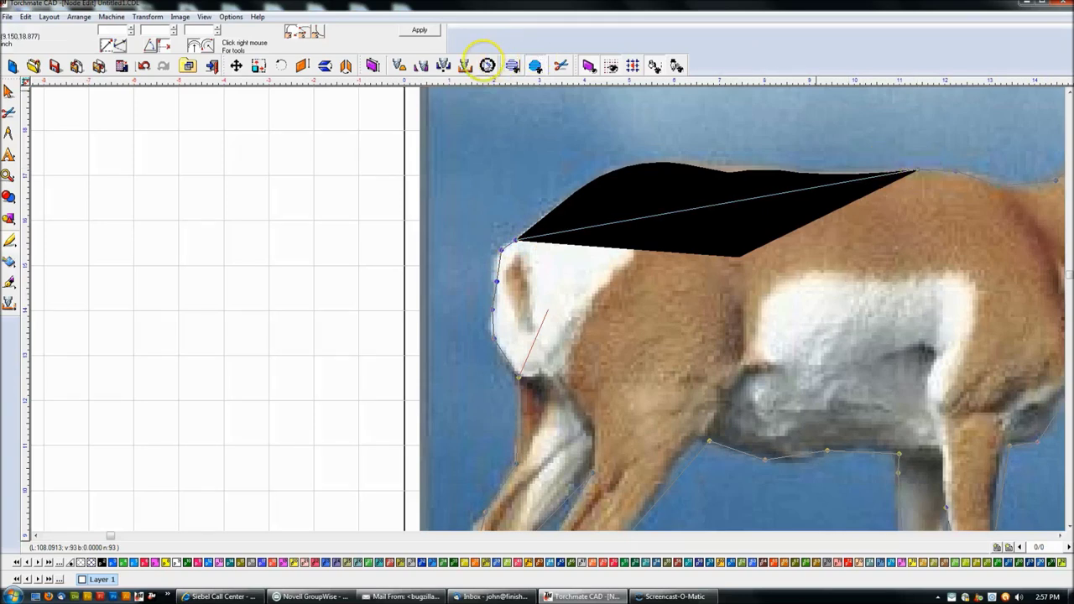
click(423, 31)
Examine the full antelope silhouette and how the new outline overlaps the separate back shape
scroll(746, 167, down, 2)
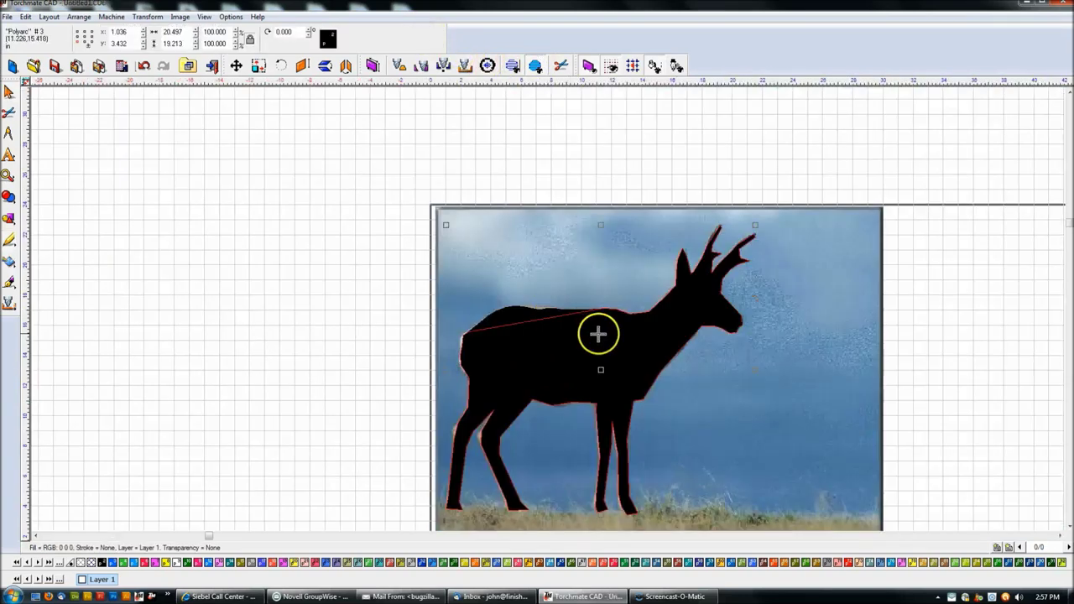
scroll(623, 333, up, 3)
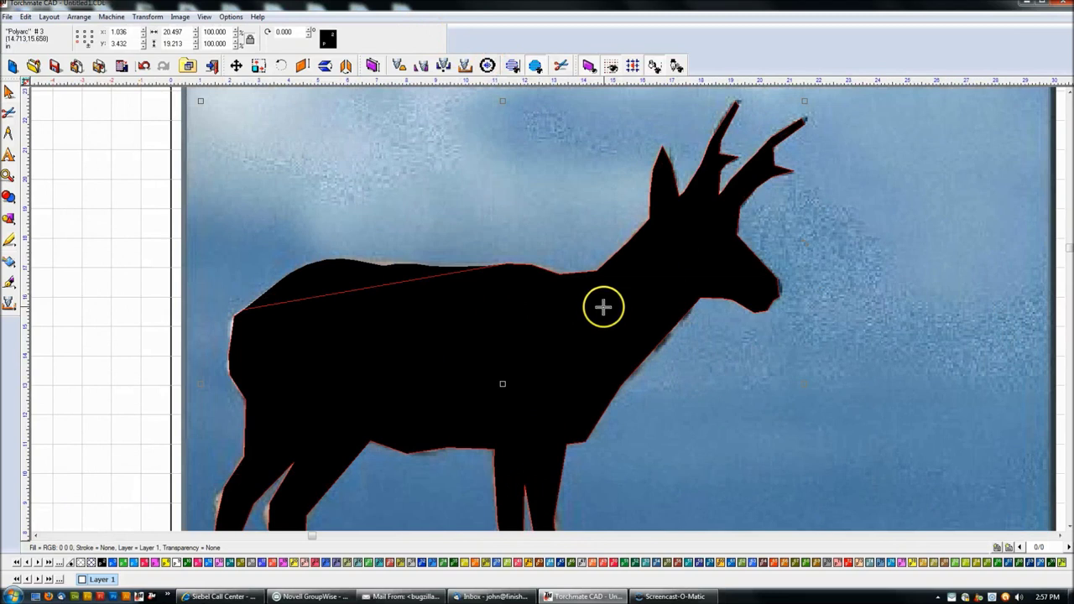
click(101, 260)
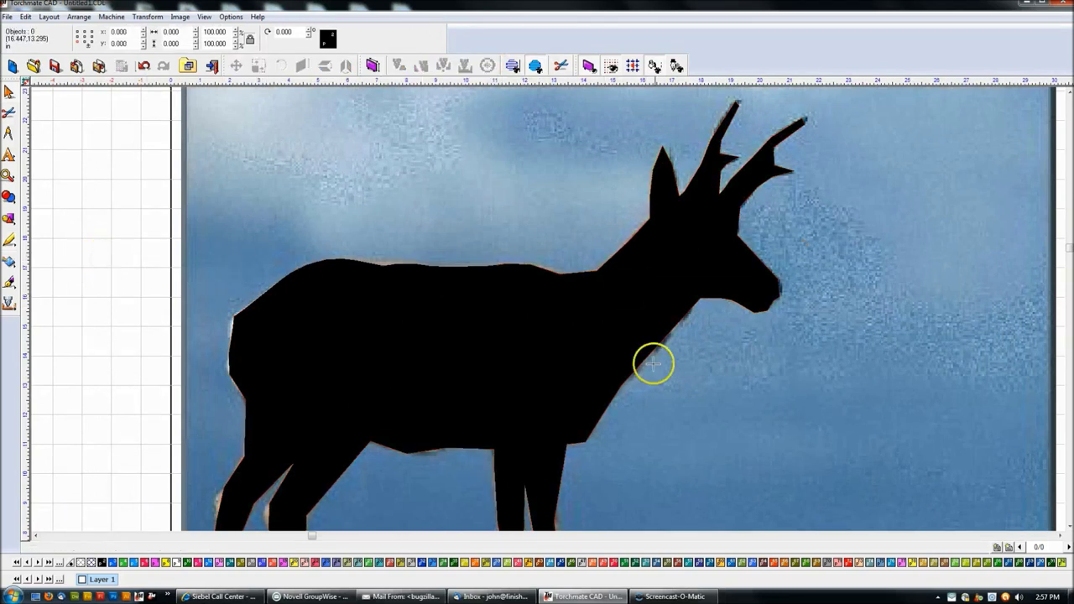
click(326, 288)
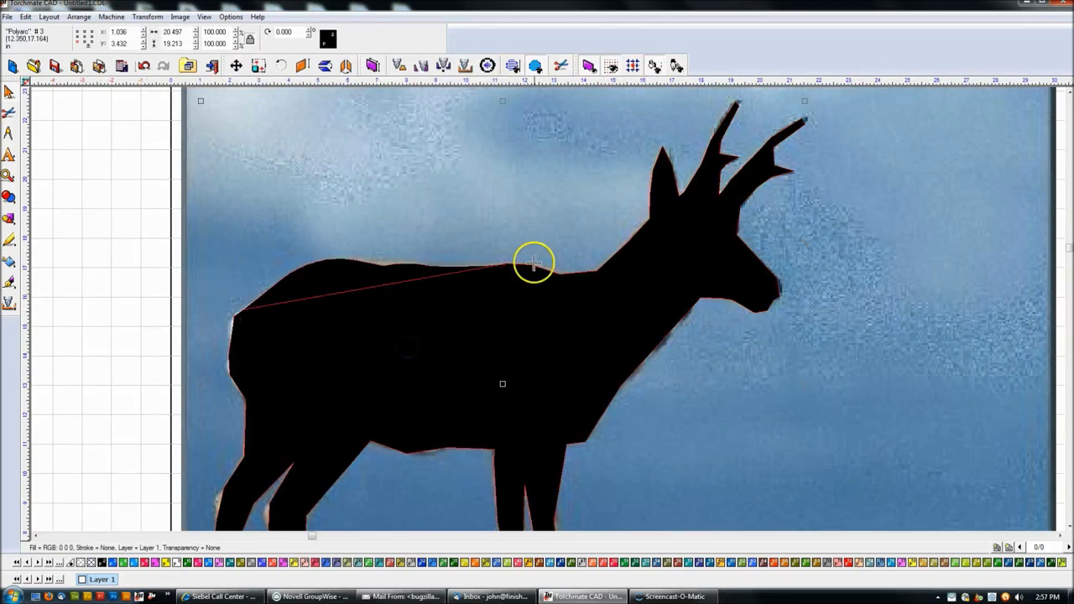
click(109, 233)
scroll(531, 327, down, 2)
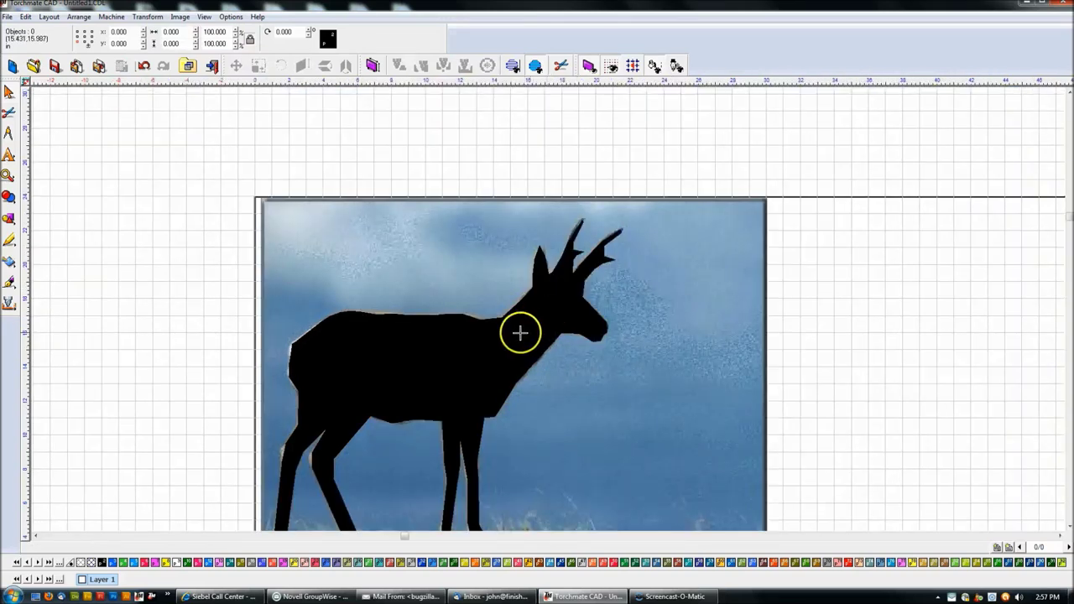
Open the body outline for node editing and bend its segments to follow the shoulder line just ahead of the back shape
scroll(521, 333, down, 2)
scroll(550, 309, up, 2)
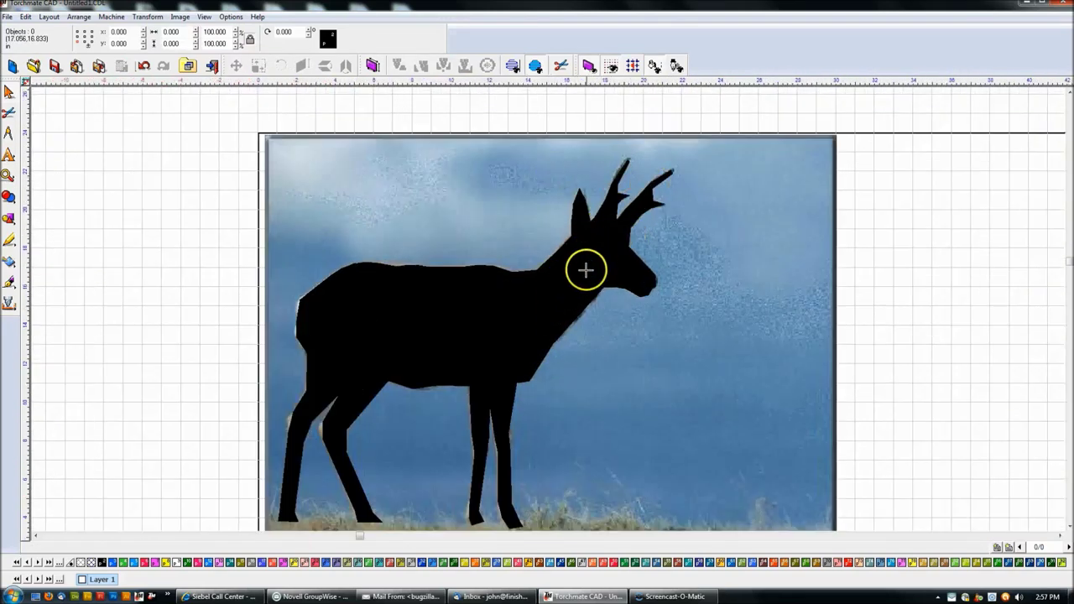
scroll(586, 270, up, 2)
double_click(473, 293)
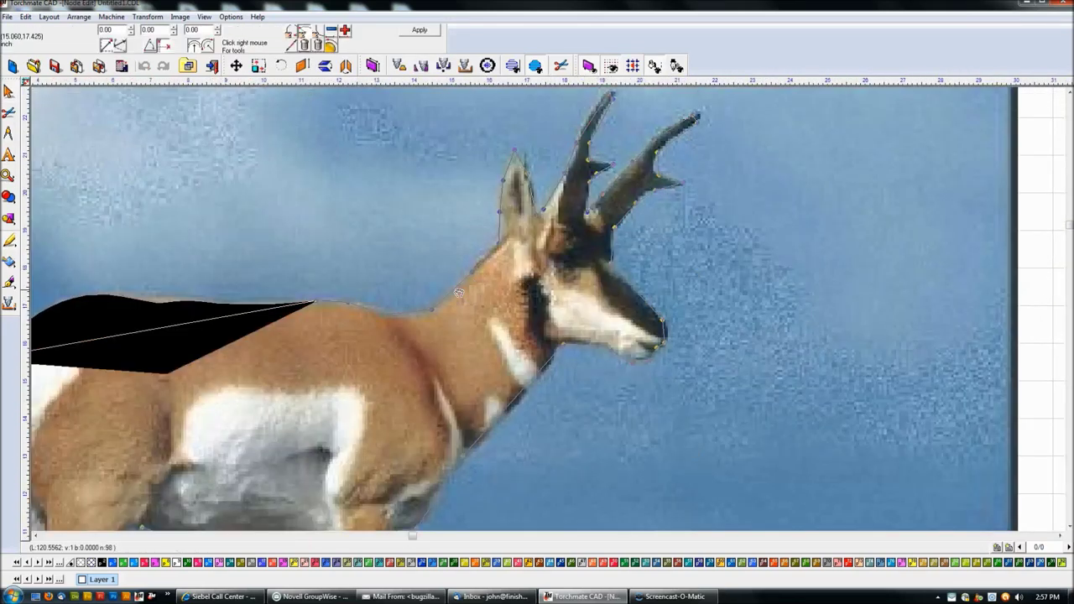
scroll(453, 311, up, 1)
scroll(549, 305, up, 2)
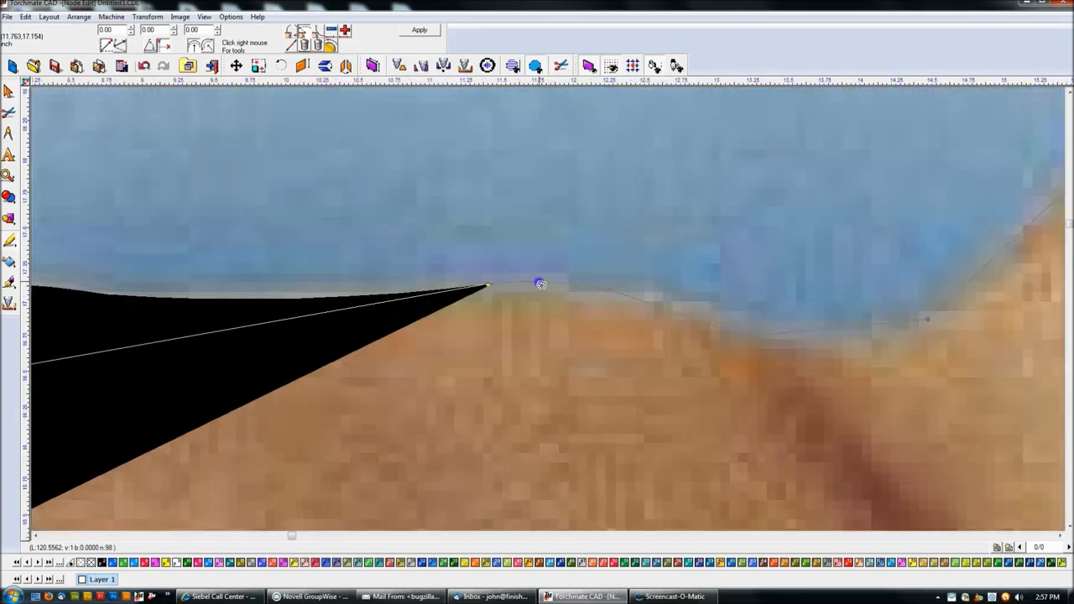
drag(614, 293, 817, 335)
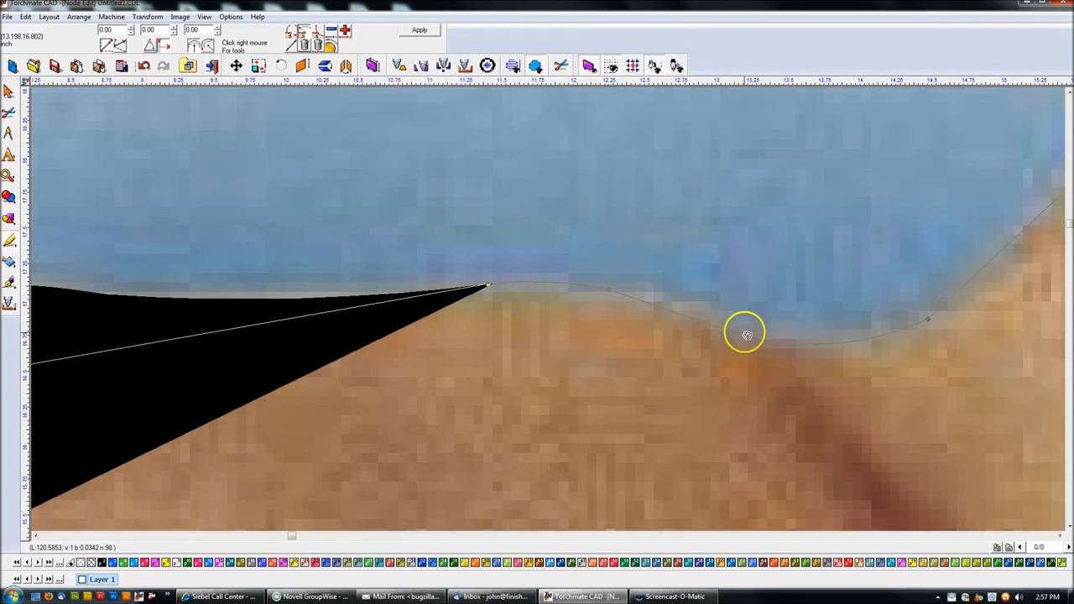
click(612, 289)
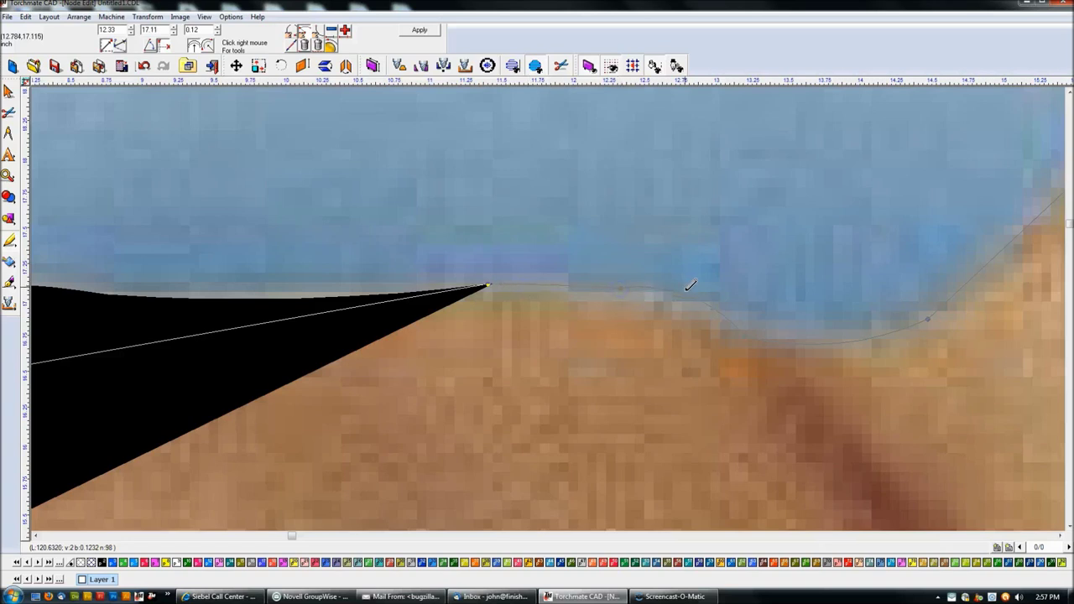
Curve the outline through the dip at the base of the neck and delete the extra point partway up the neck
scroll(749, 302, down, 2)
click(580, 310)
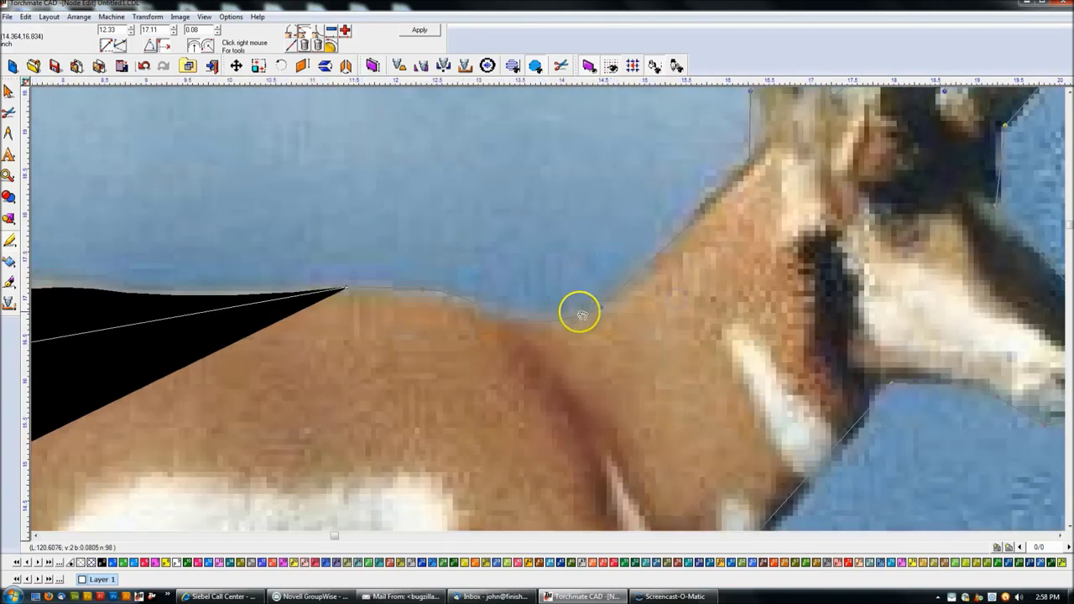
drag(660, 243, 692, 223)
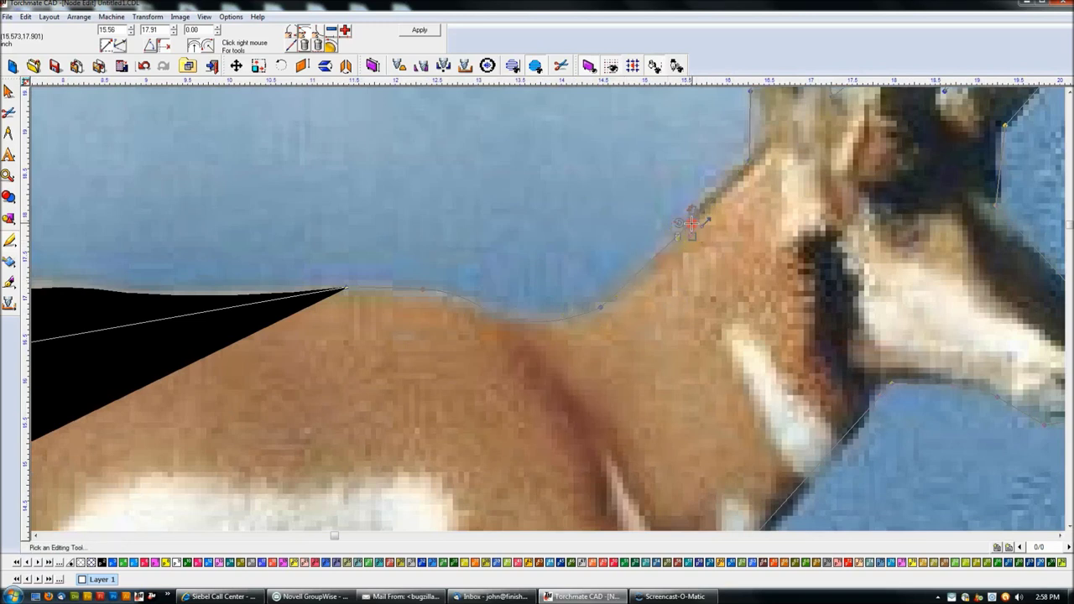
click(677, 239)
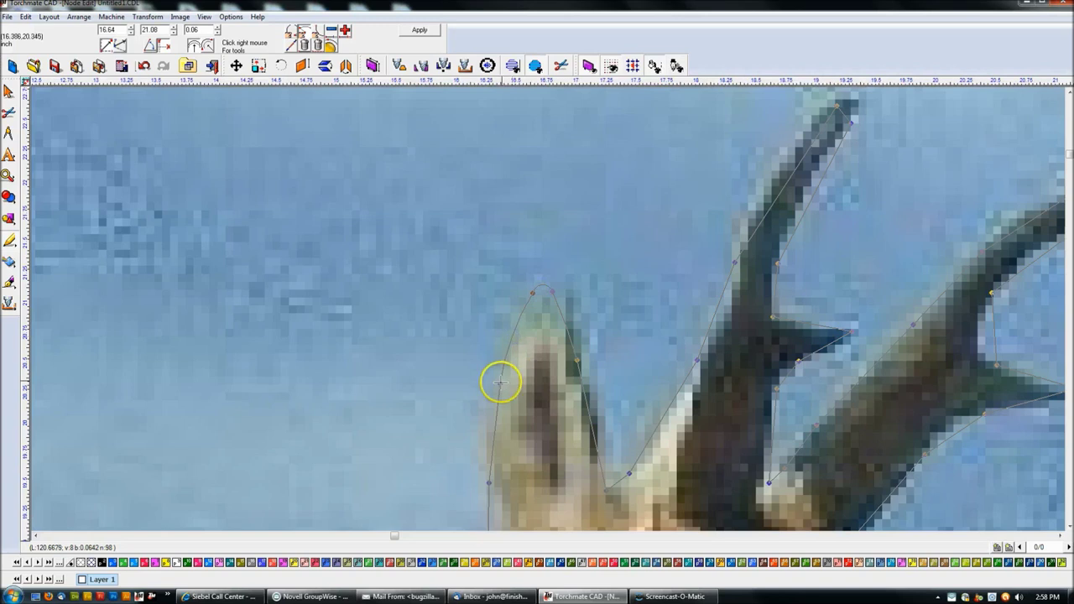
Remove the extra point on the ear's back edge, curve the outline around the ear and its base, and apply the edit
click(514, 366)
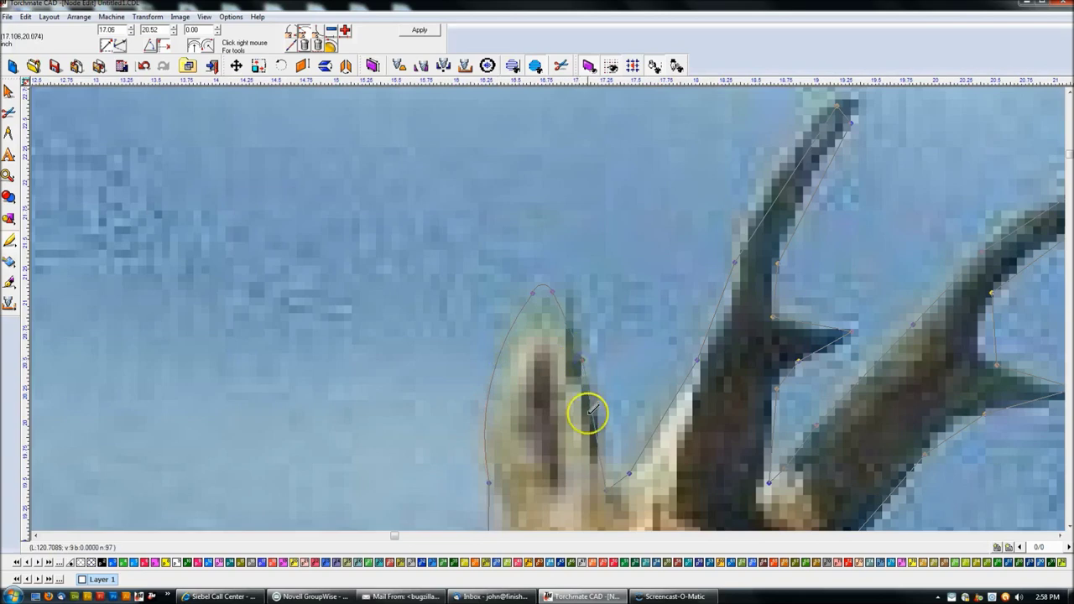
scroll(588, 413, down, 1)
scroll(554, 347, up, 1)
drag(422, 366, 432, 369)
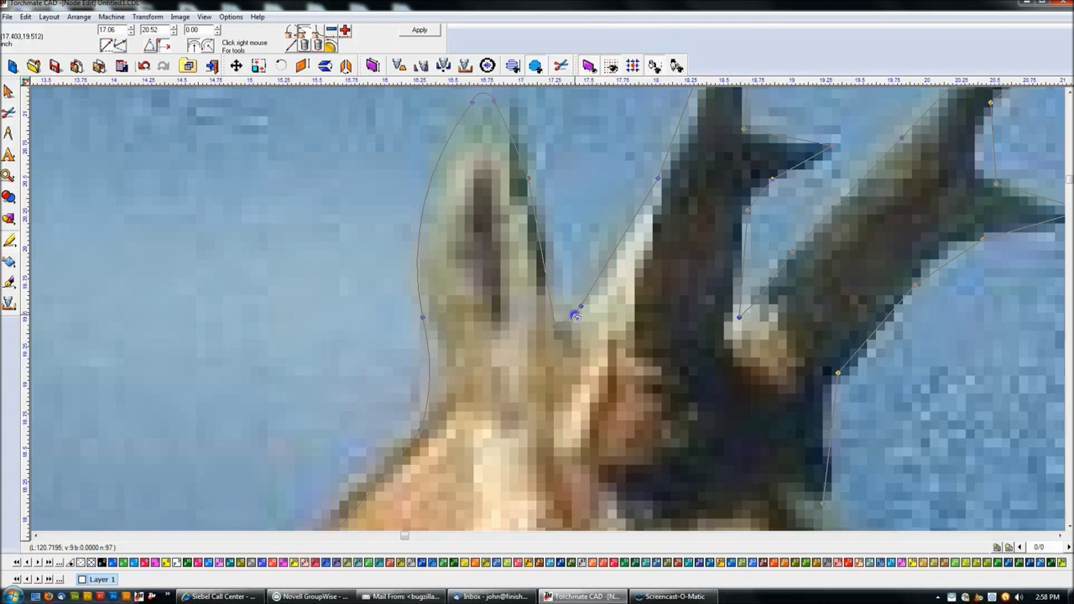
scroll(615, 245, down, 2)
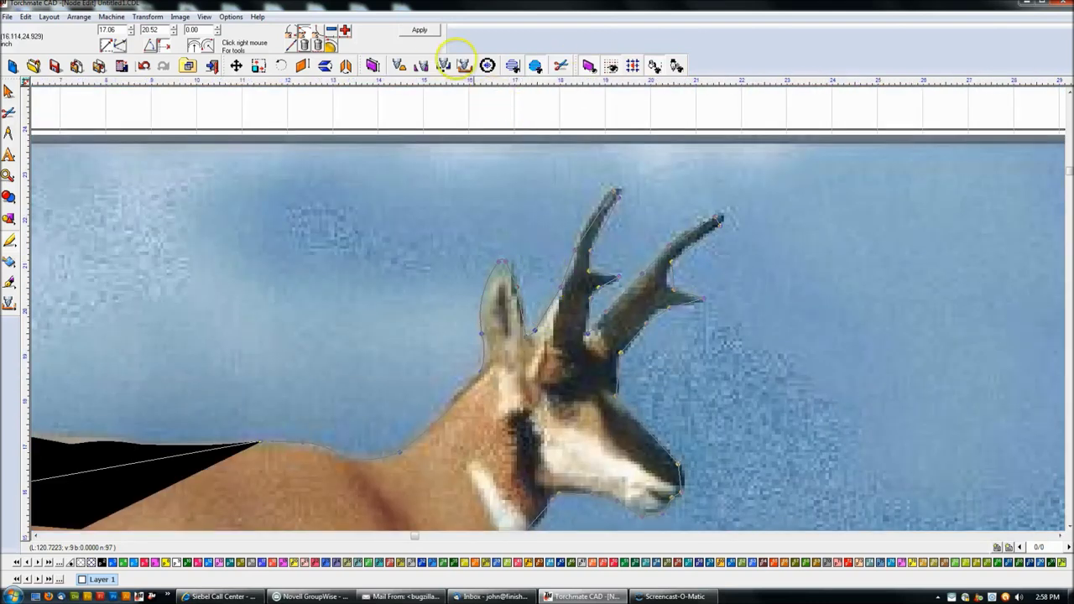
click(465, 66)
Reopen the body outline, add a point on the nape, bend the segments along the neck and apply the edit
scroll(537, 312, down, 3)
scroll(546, 307, up, 3)
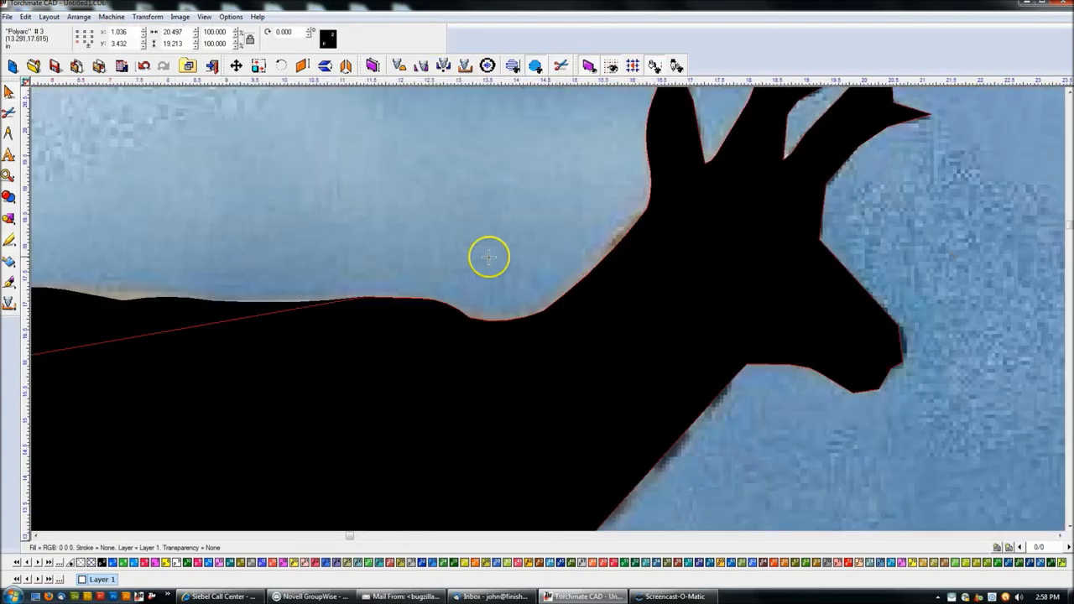
double_click(634, 232)
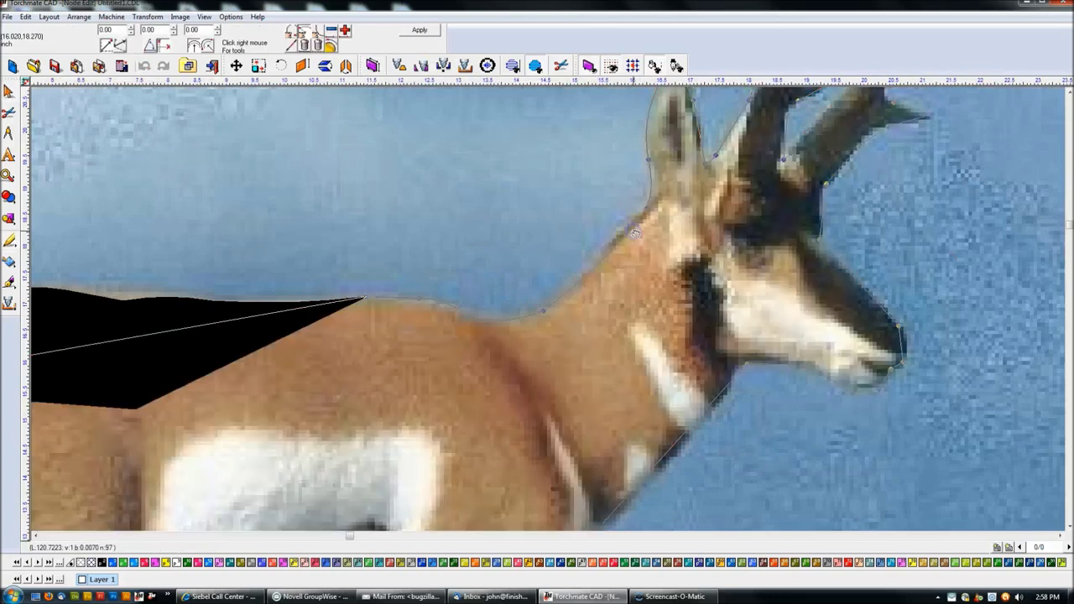
scroll(550, 311, up, 3)
drag(550, 311, 496, 354)
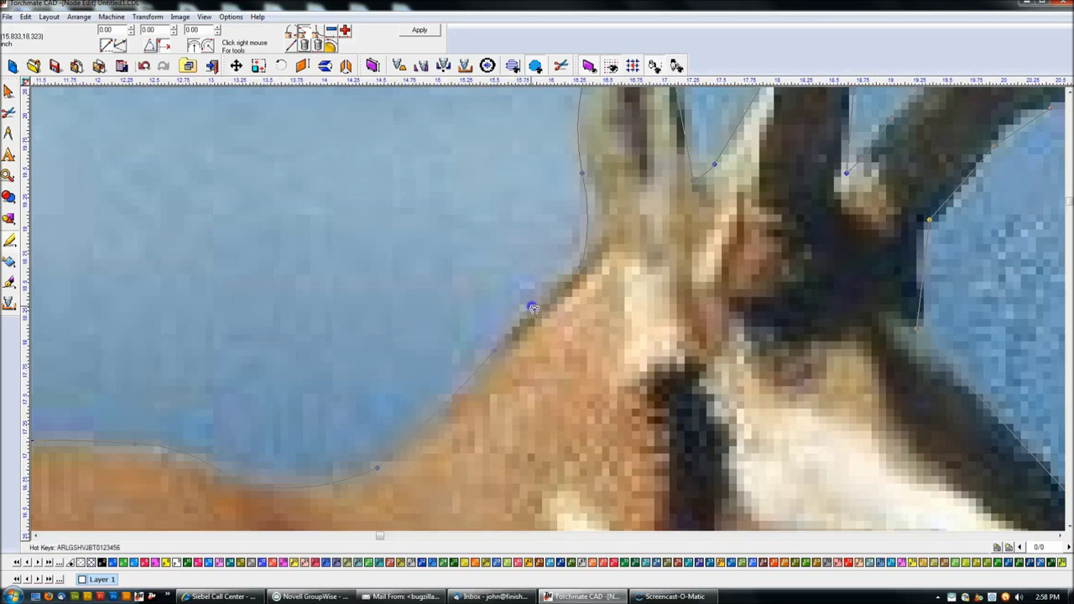
click(483, 365)
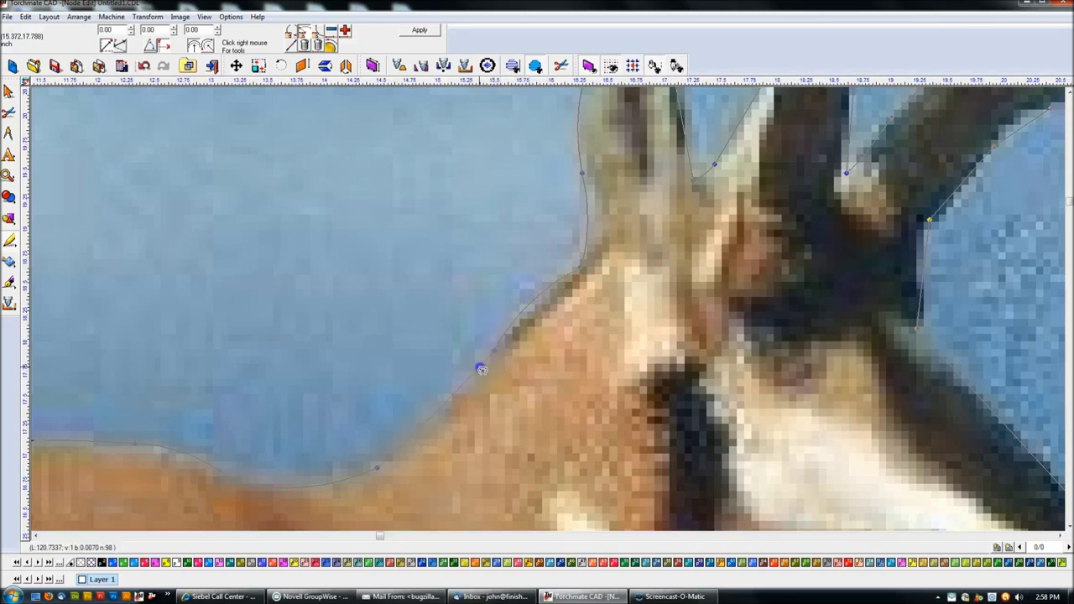
click(422, 29)
Curve the back edge of the antler nearest the ear, round its tip to match the photo, and apply the edit
scroll(547, 308, down, 2)
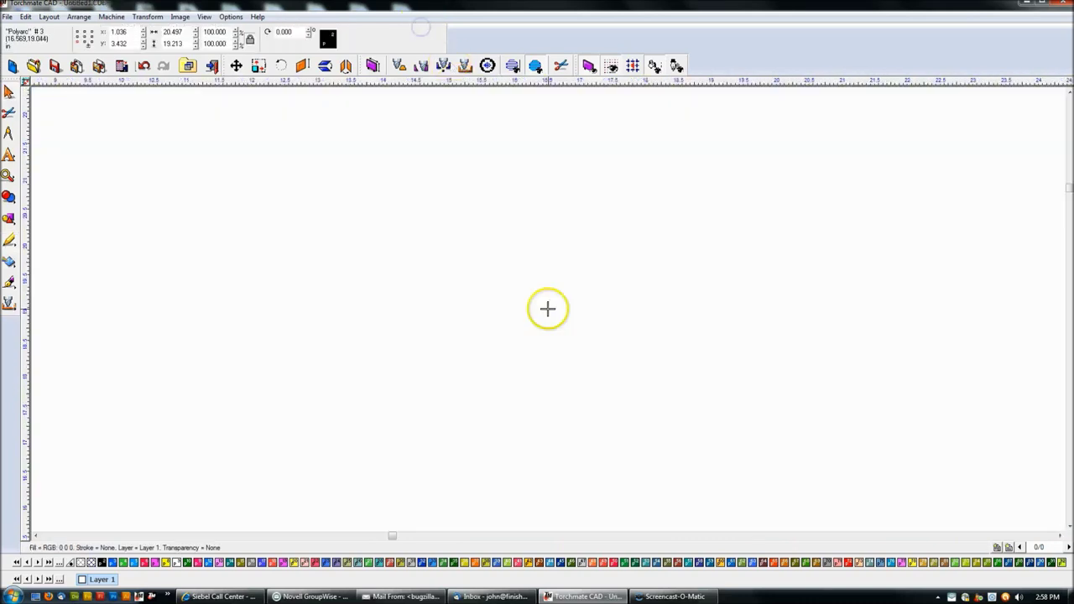
scroll(640, 210, up, 2)
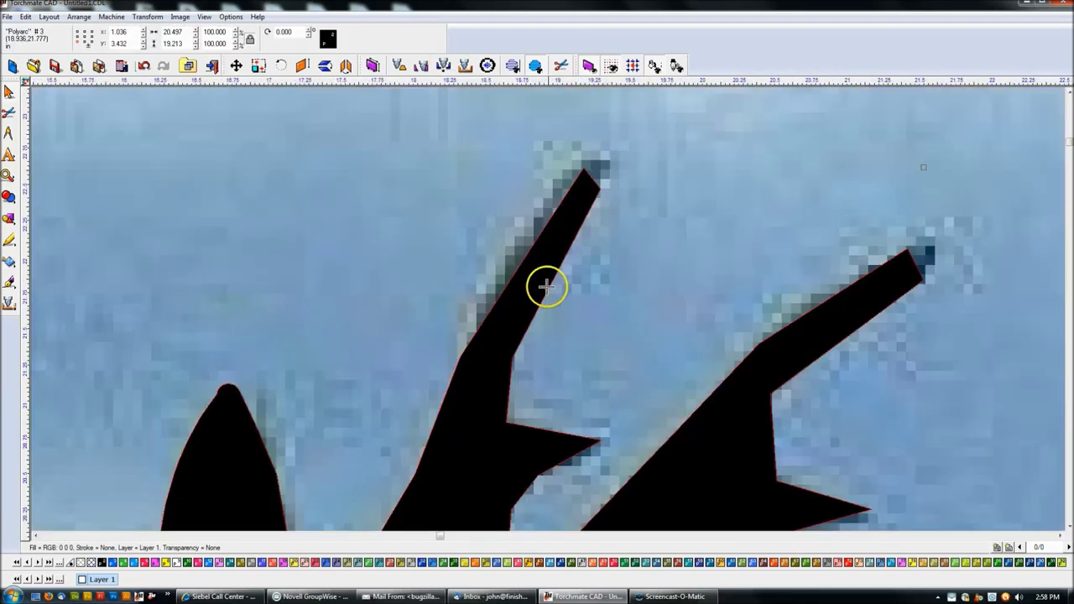
double_click(532, 251)
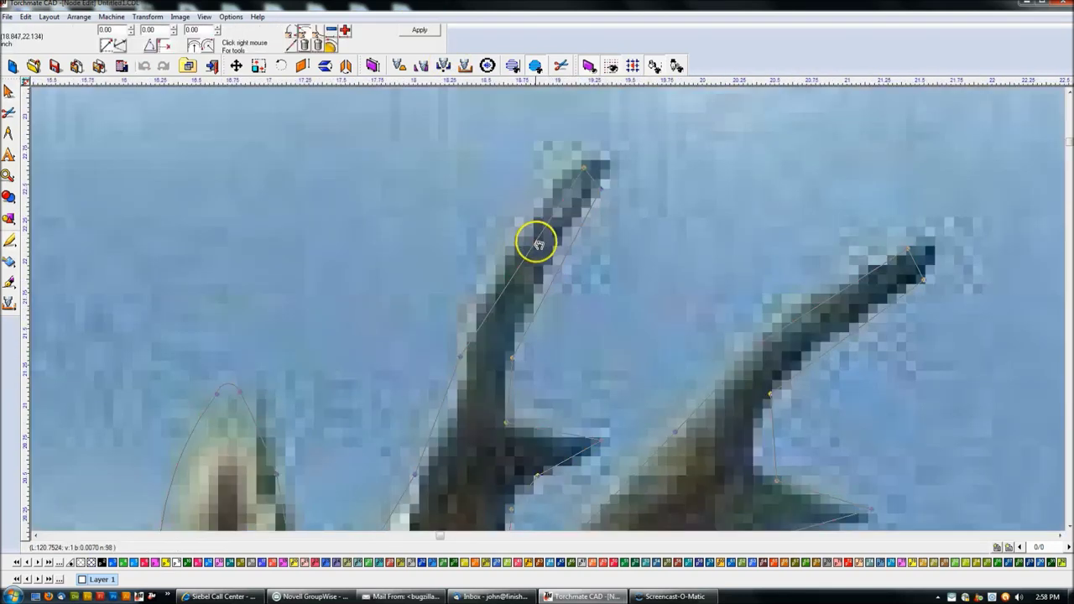
drag(538, 243, 520, 217)
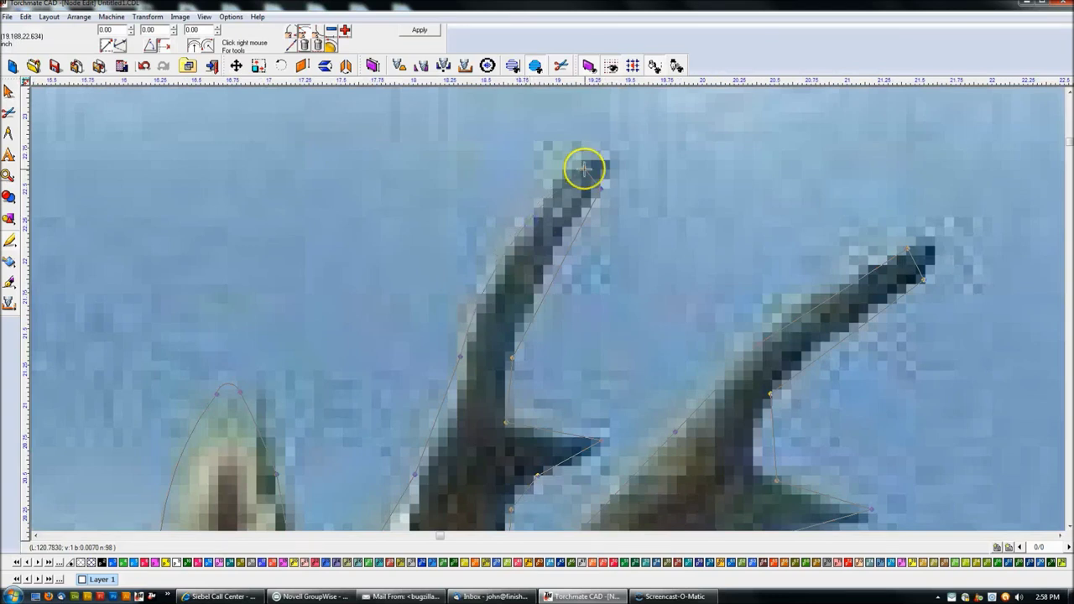
drag(583, 167, 576, 156)
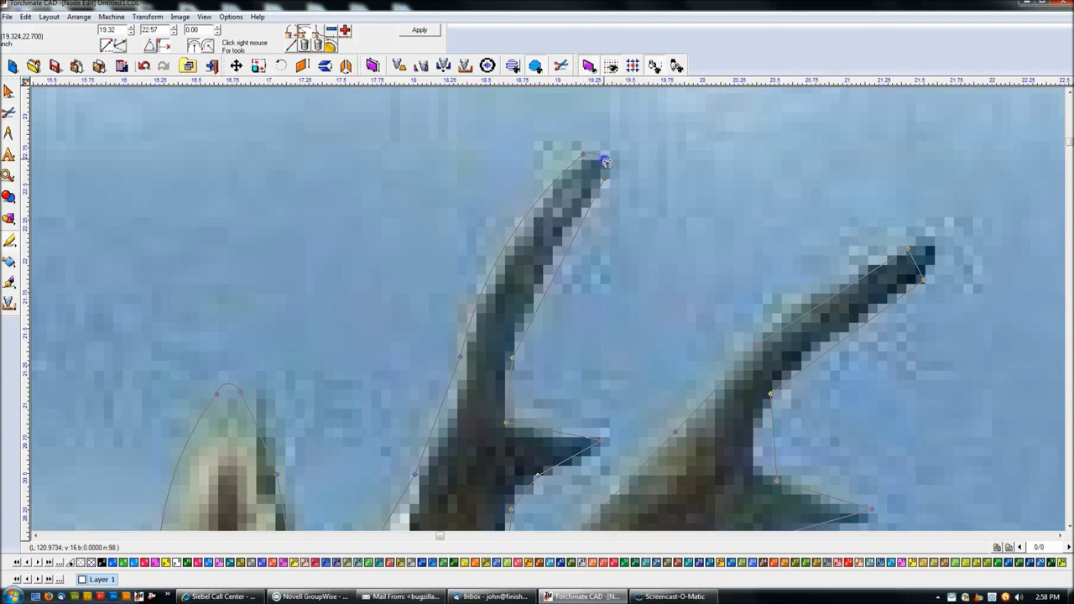
click(438, 405)
click(419, 29)
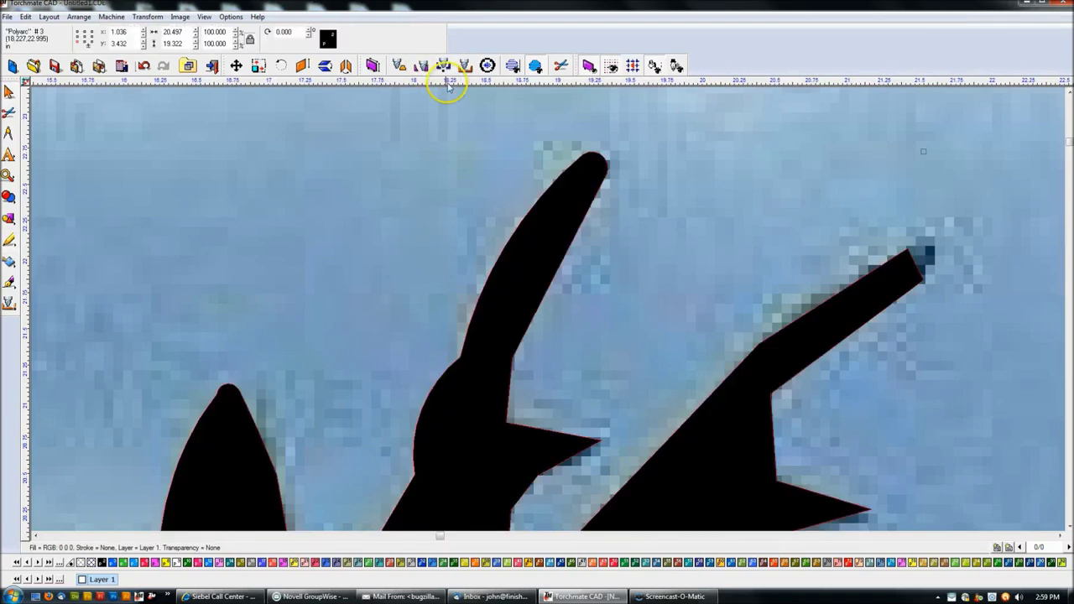
Refine the same antler's edges around its prong and delete the extra point in the gap between the antlers
double_click(445, 376)
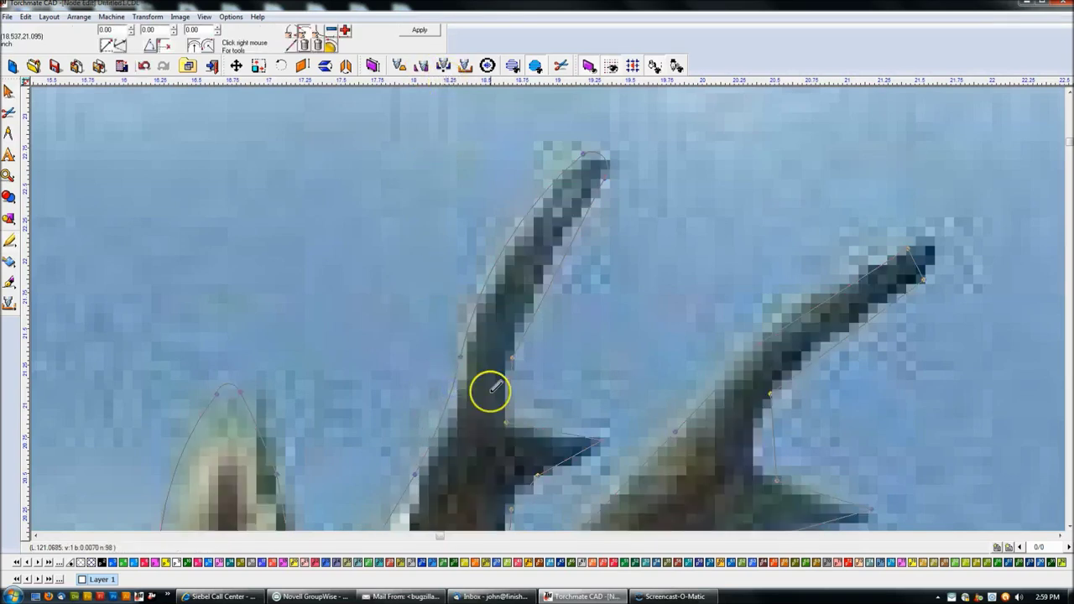
click(510, 386)
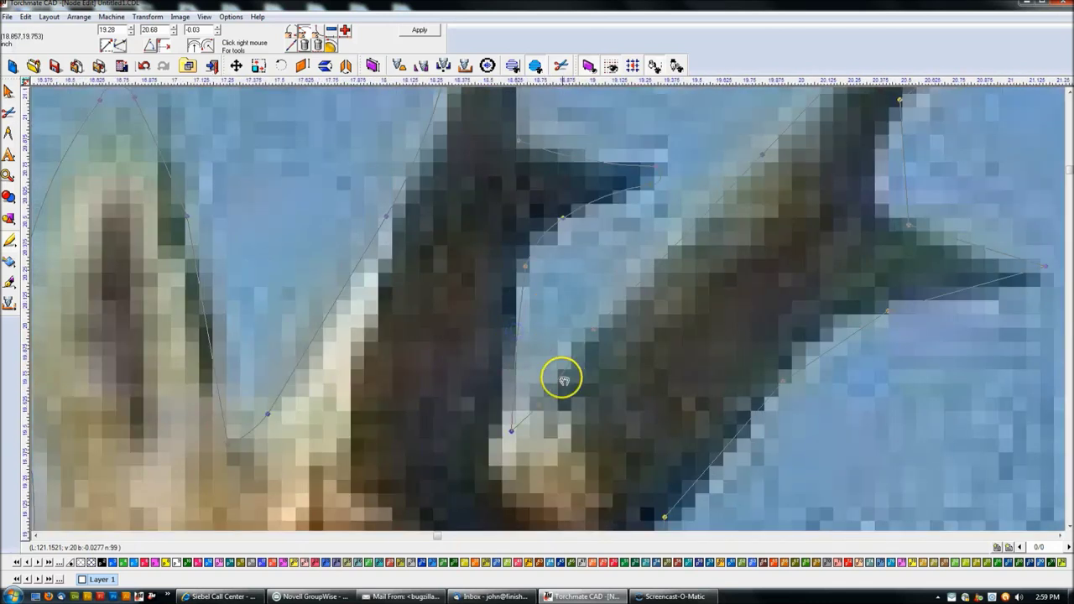
click(538, 407)
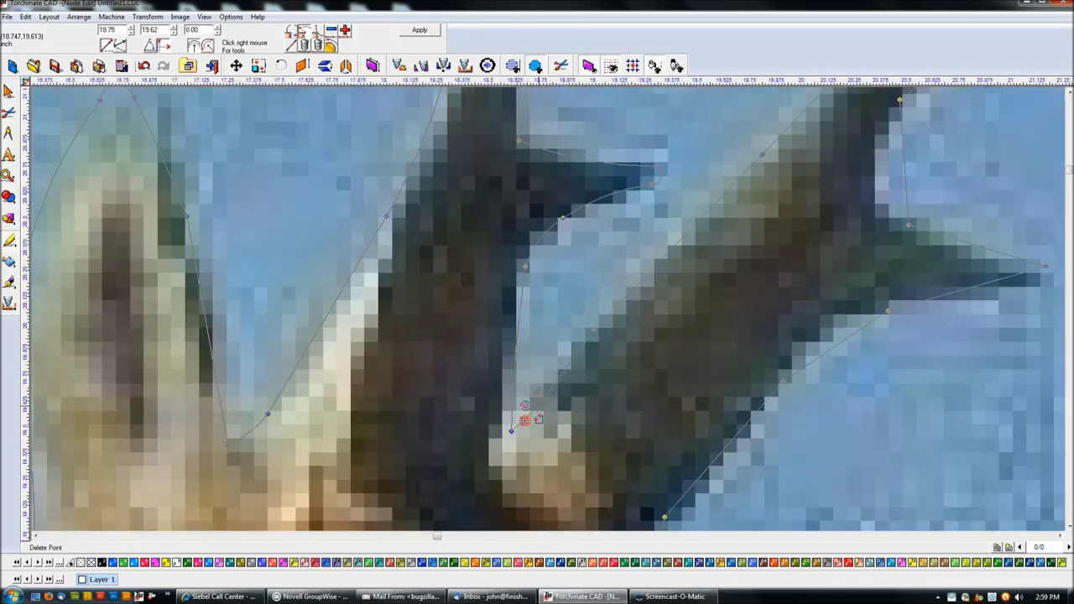
Bend the edges of the forward antler's prong and place a point at the lower corner of its tip
scroll(547, 307, down, 1)
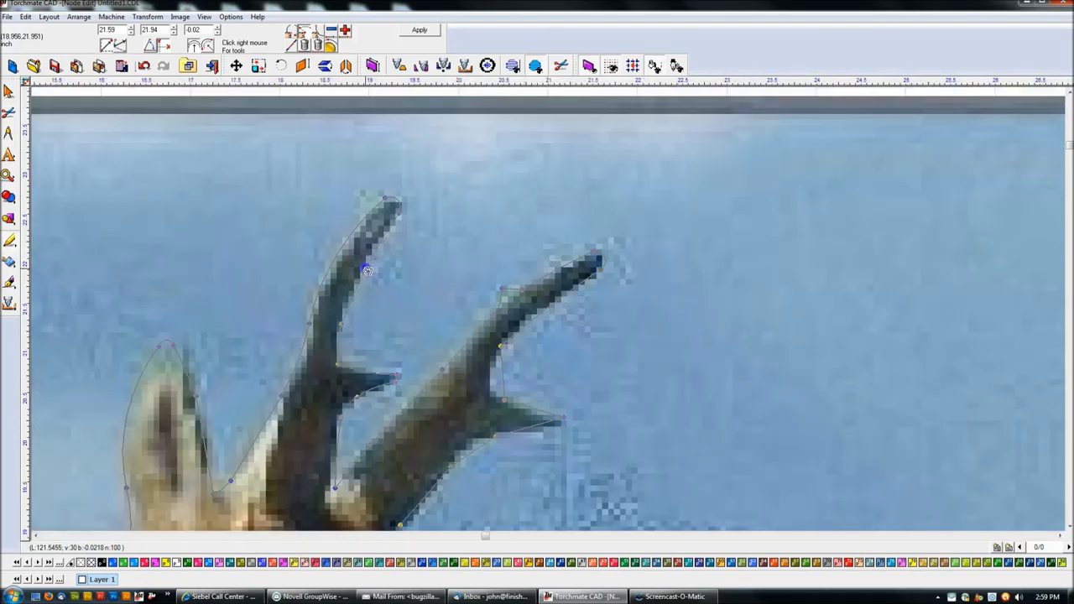
scroll(367, 270, up, 2)
click(636, 403)
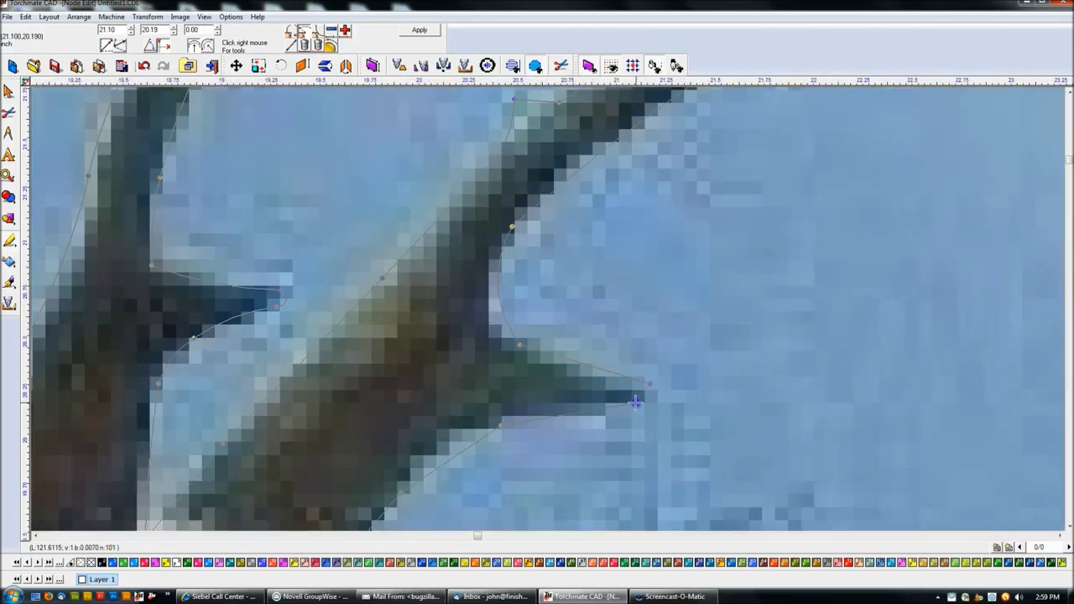
drag(573, 413, 570, 411)
drag(569, 359, 571, 362)
drag(639, 401, 639, 408)
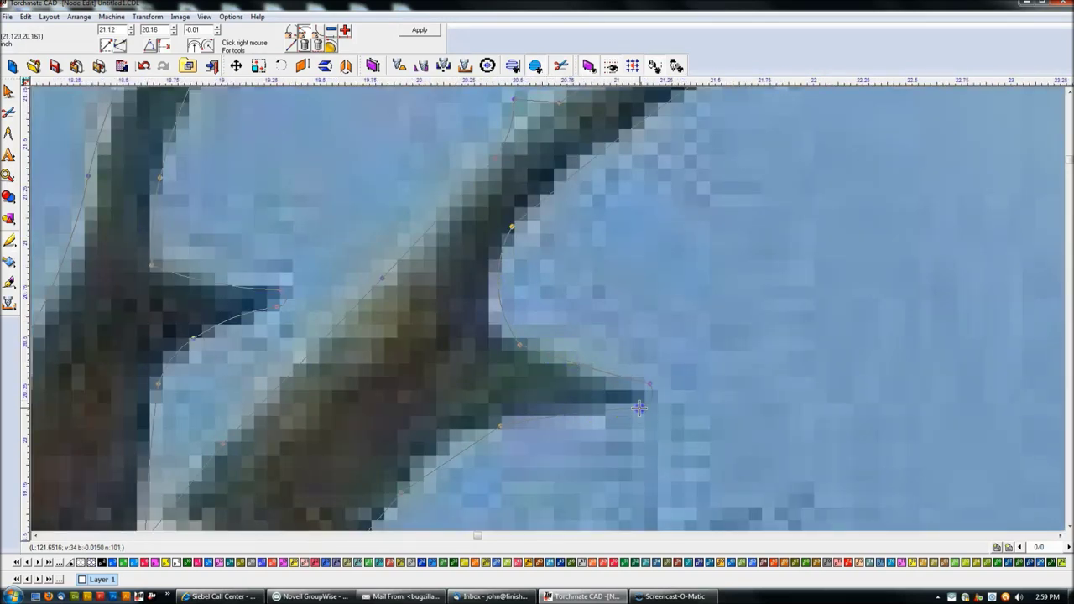
Curve the outline around the muzzle and chin and down the throat toward the chest
scroll(523, 319, down, 2)
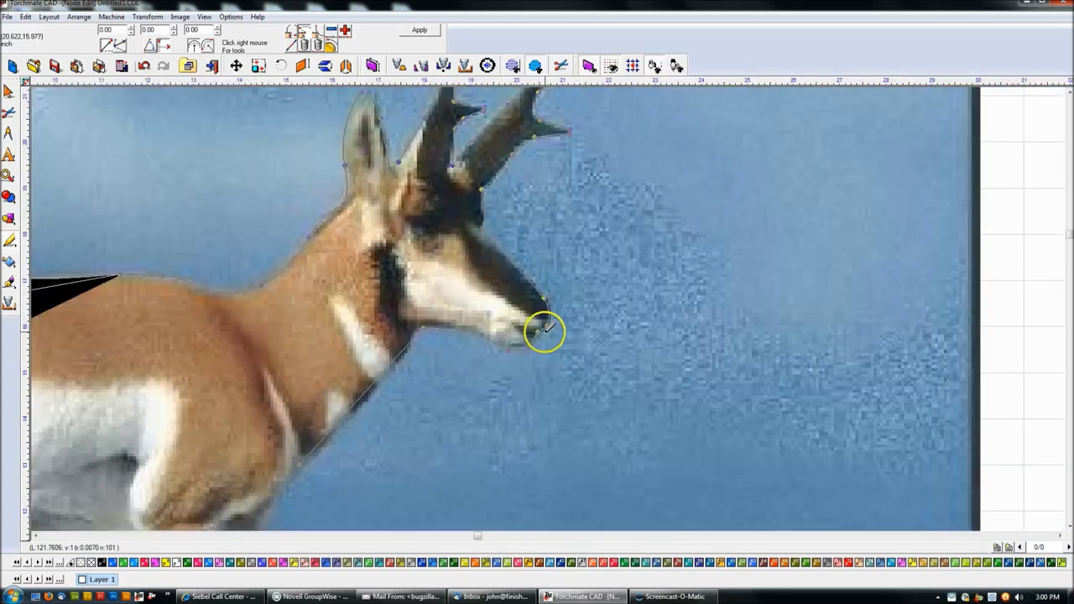
scroll(545, 328, up, 2)
click(470, 379)
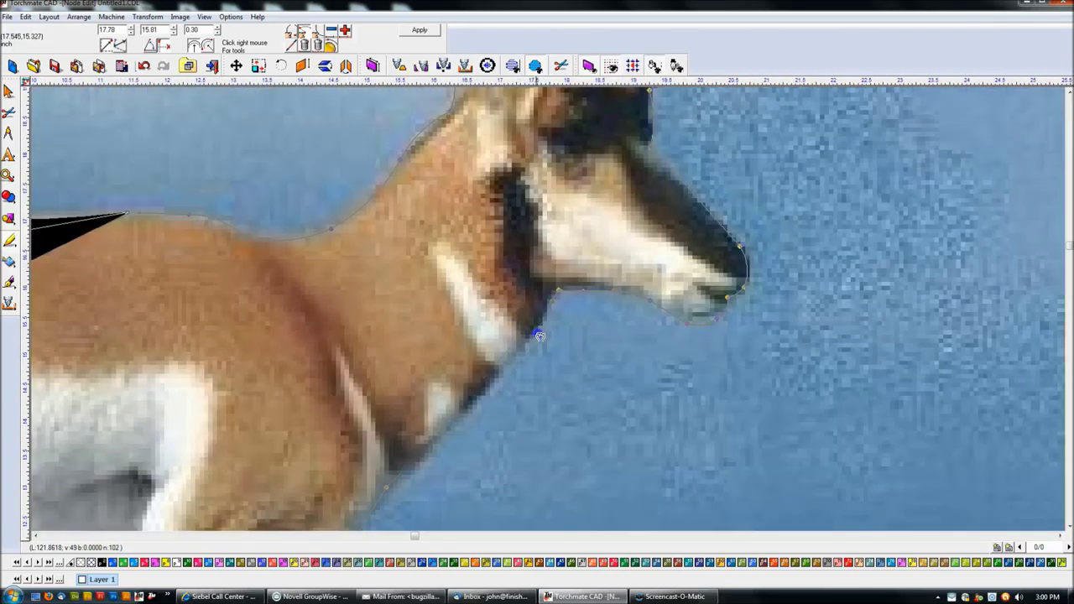
scroll(483, 389, up, 2)
click(515, 369)
drag(515, 371, 503, 358)
Adjust the outline at the hoof of the far front leg to match the photo
scroll(504, 358, down, 3)
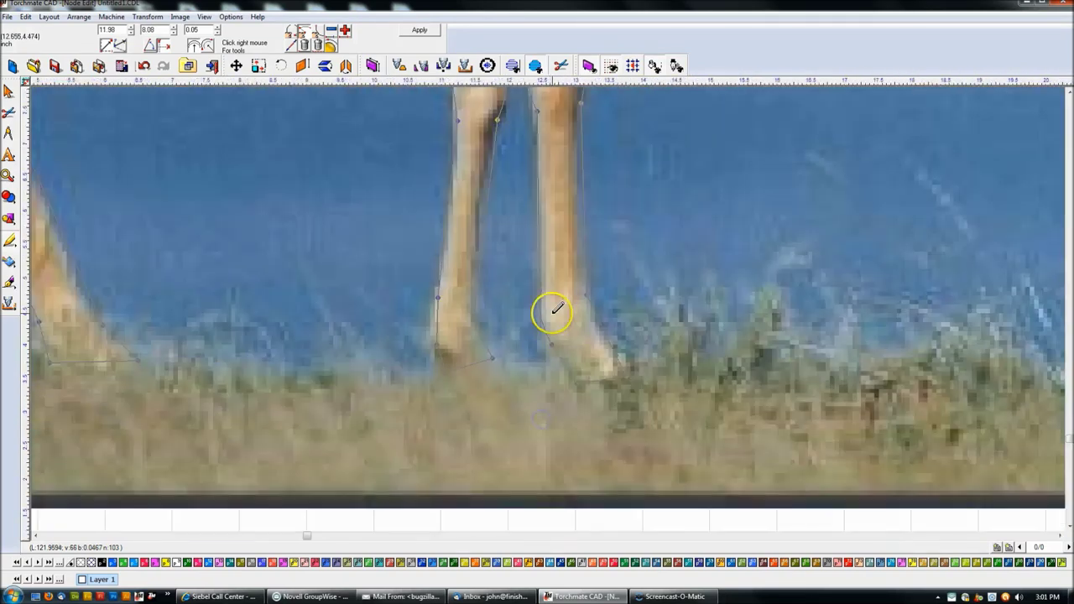
drag(499, 370, 497, 371)
scroll(495, 369, down, 2)
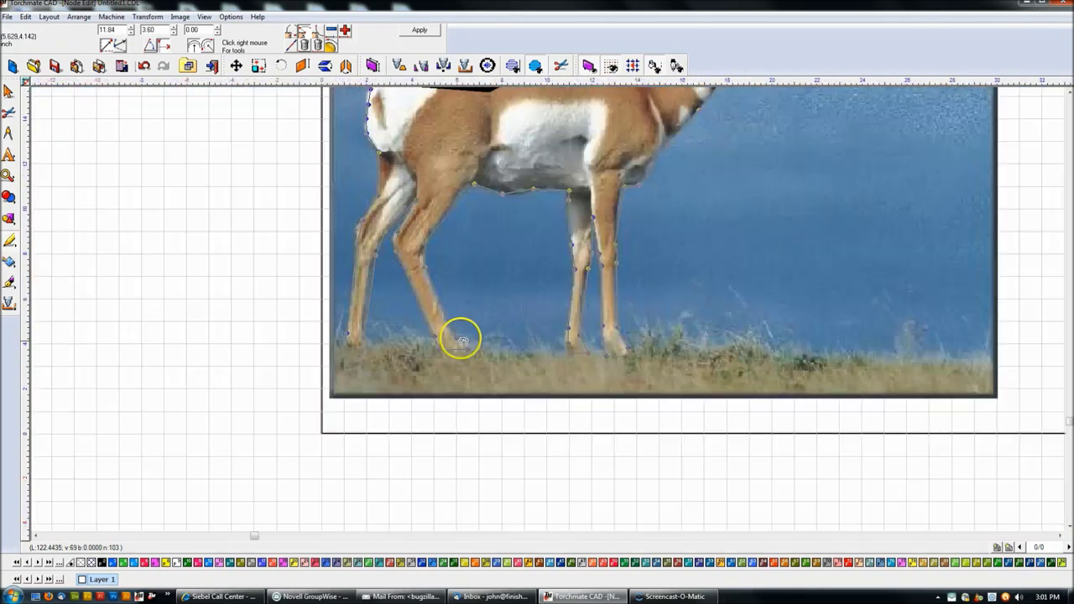
scroll(467, 340, up, 2)
scroll(544, 302, down, 2)
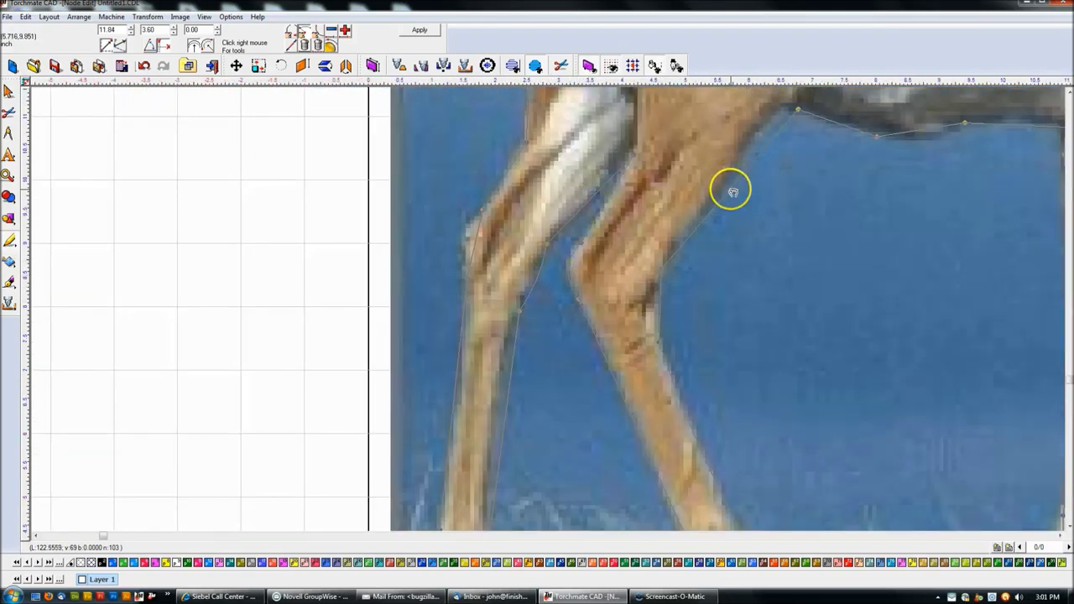
Curve the outline around the far hind leg's hock and up toward the rump, and apply the edited body shape
scroll(547, 310, down, 3)
scroll(636, 369, up, 5)
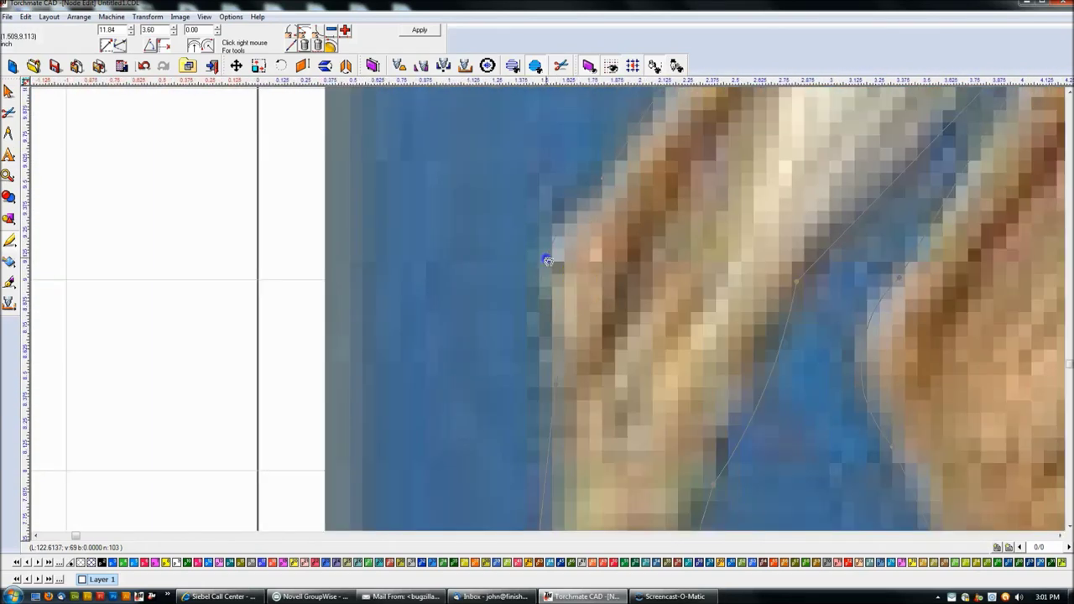
scroll(554, 304, down, 3)
scroll(494, 287, up, 4)
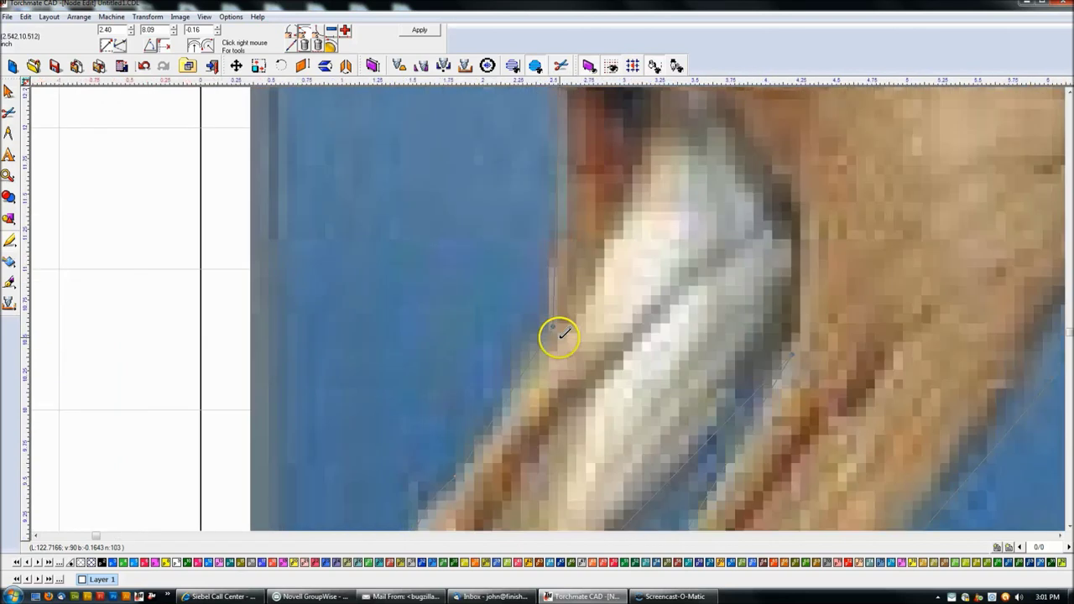
click(543, 216)
scroll(543, 217, down, 1)
scroll(514, 194, down, 3)
scroll(566, 310, up, 3)
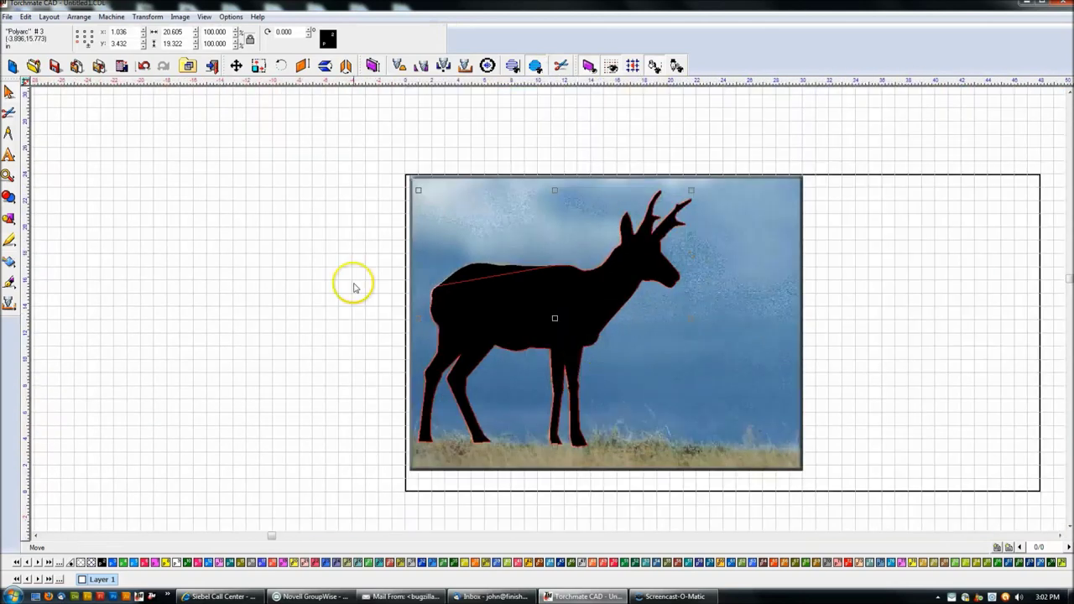
Inspect the traced silhouette's legs and hooves up close against the antelope photo
click(25, 82)
click(230, 182)
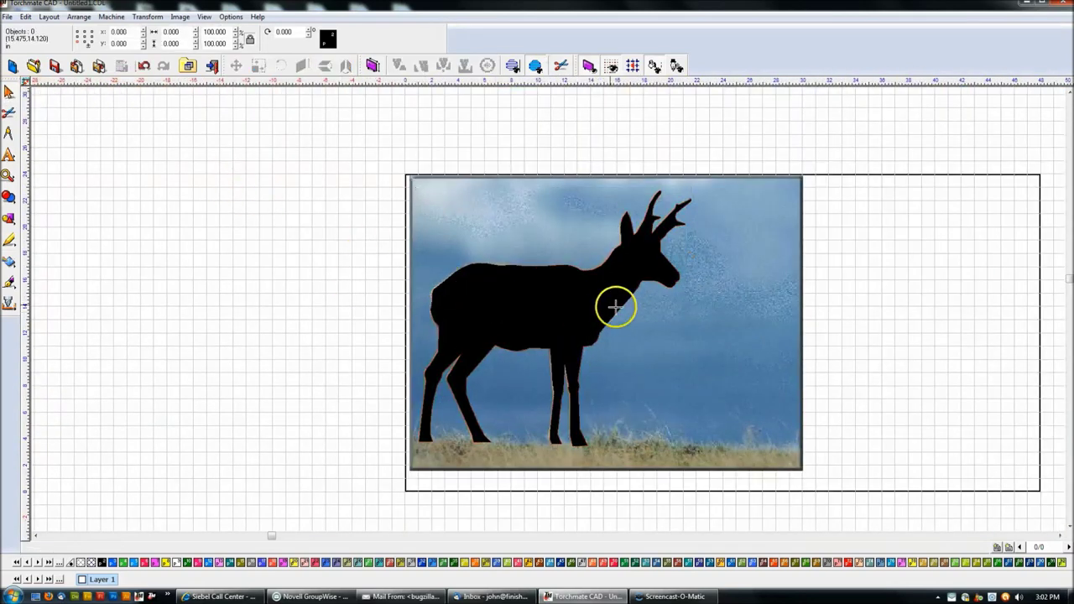
scroll(576, 338, up, 3)
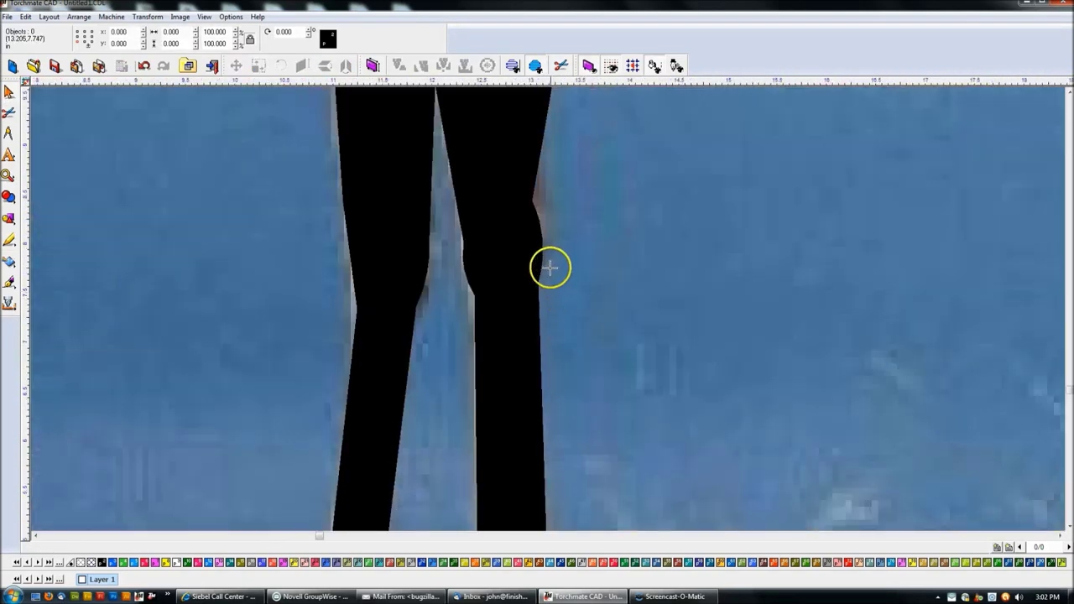
scroll(550, 267, down, 2)
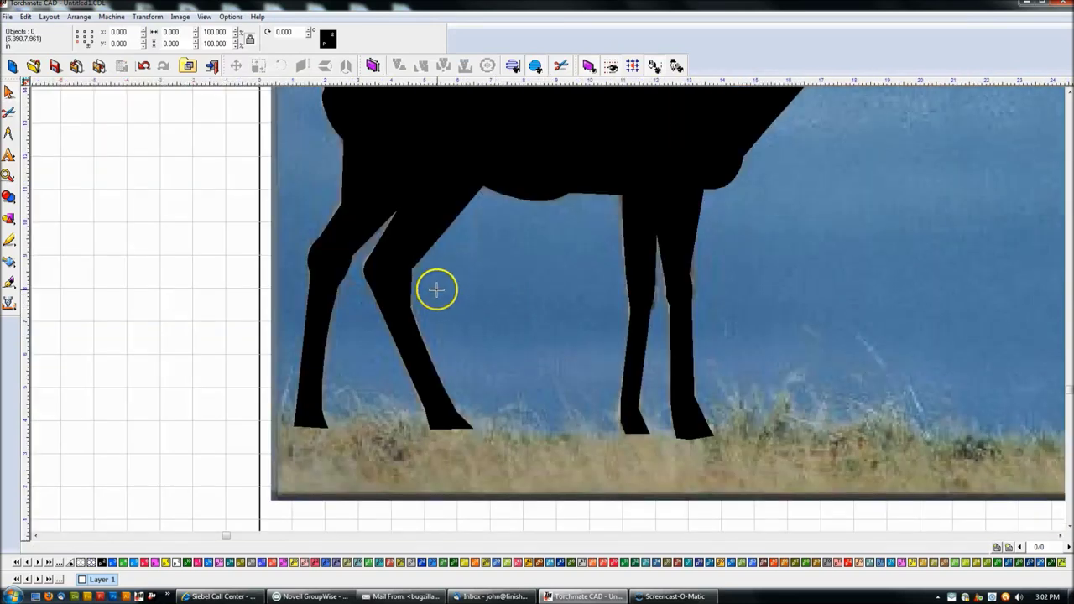
scroll(662, 420, up, 1)
scroll(546, 307, up, 1)
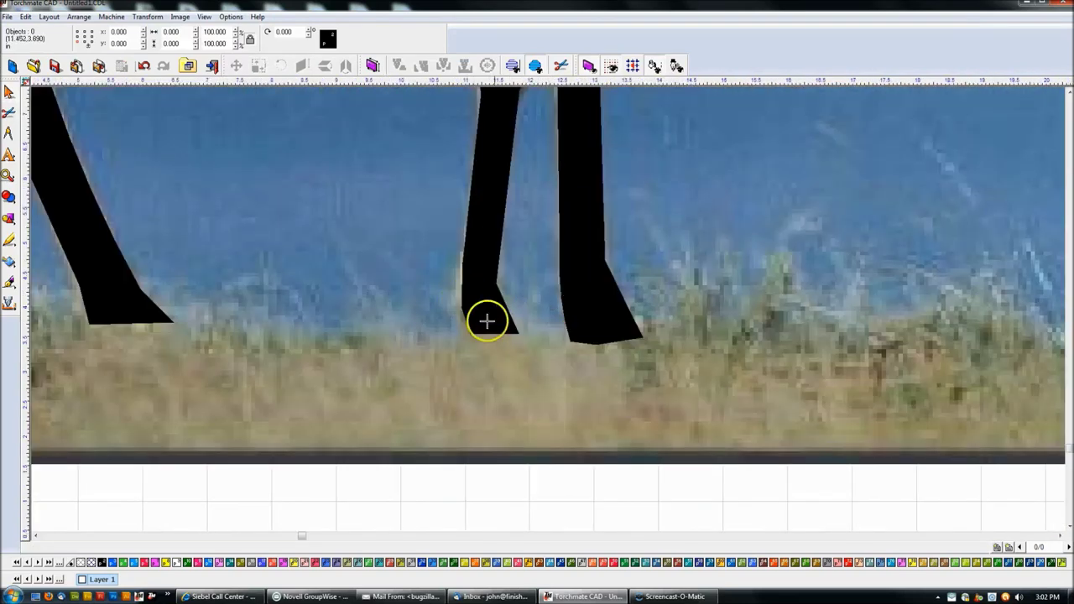
scroll(548, 309, down, 2)
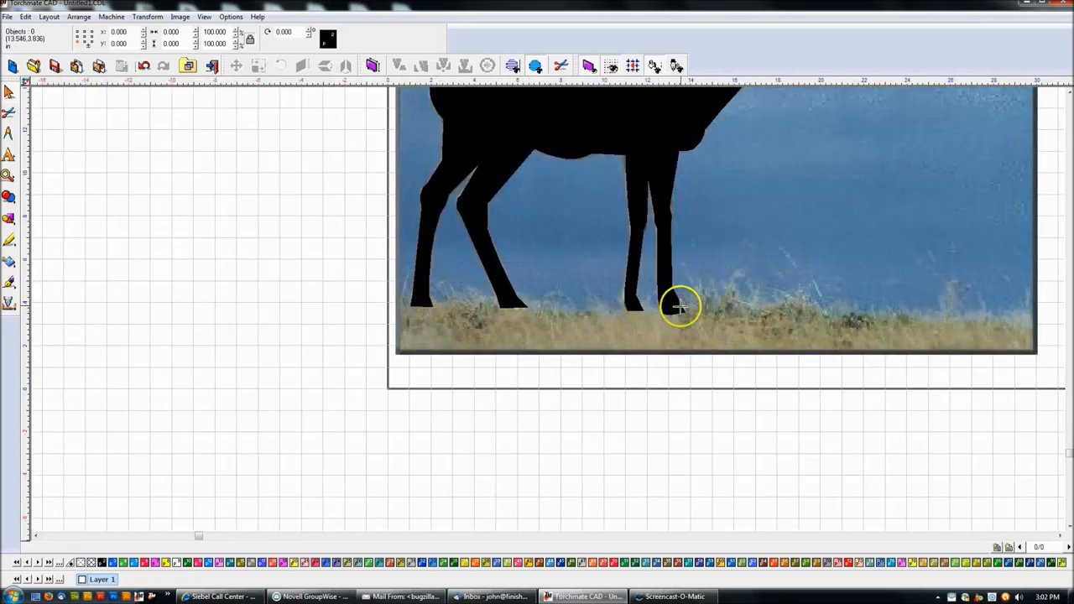
scroll(680, 307, down, 2)
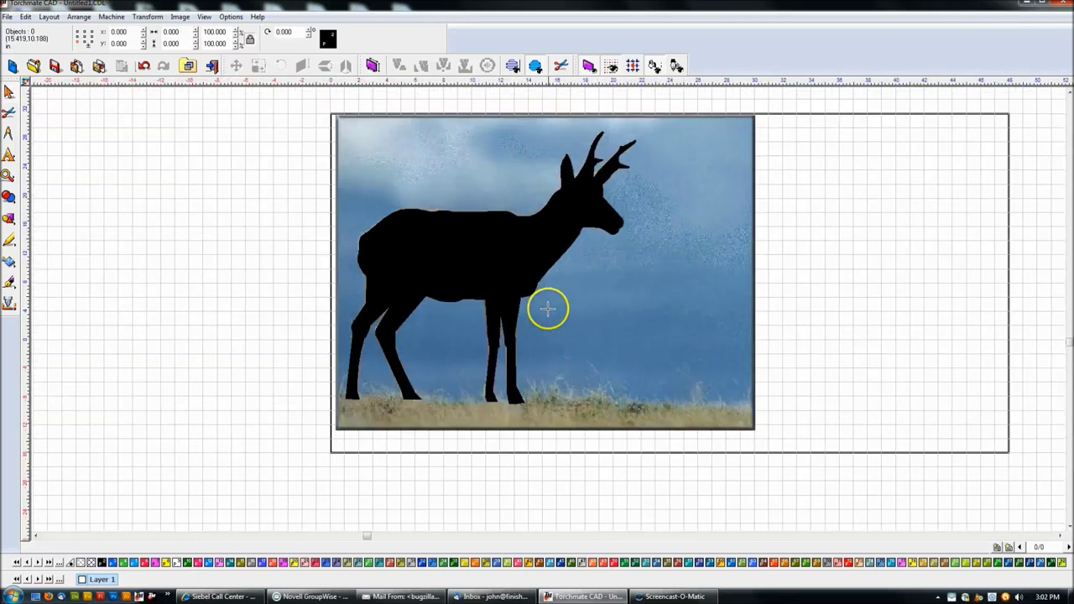
Move the antelope photo sideways so that it sits beside the black silhouette
click(612, 297)
key(Delete)
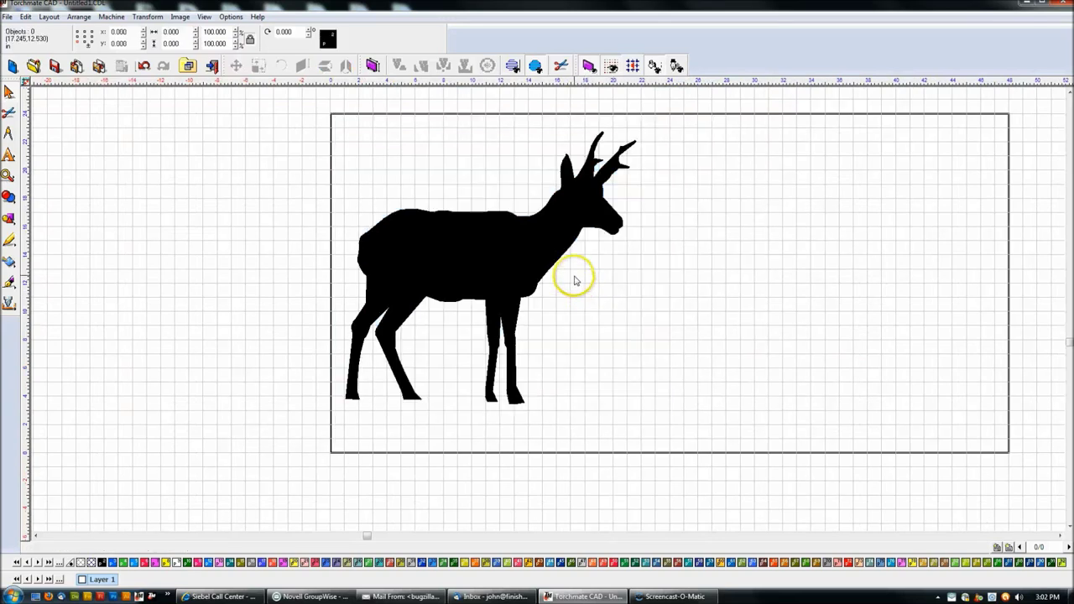
key(ctrl+z)
drag(571, 281, 848, 271)
Weld the antelope's body and back shapes into a single silhouette
click(461, 238)
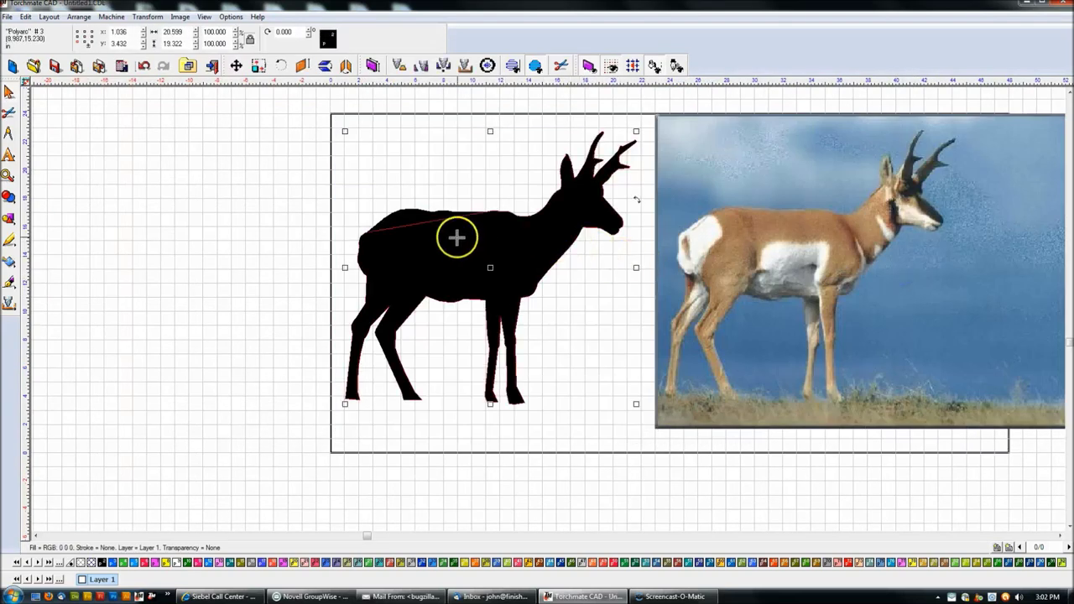
drag(287, 101, 648, 467)
click(548, 370)
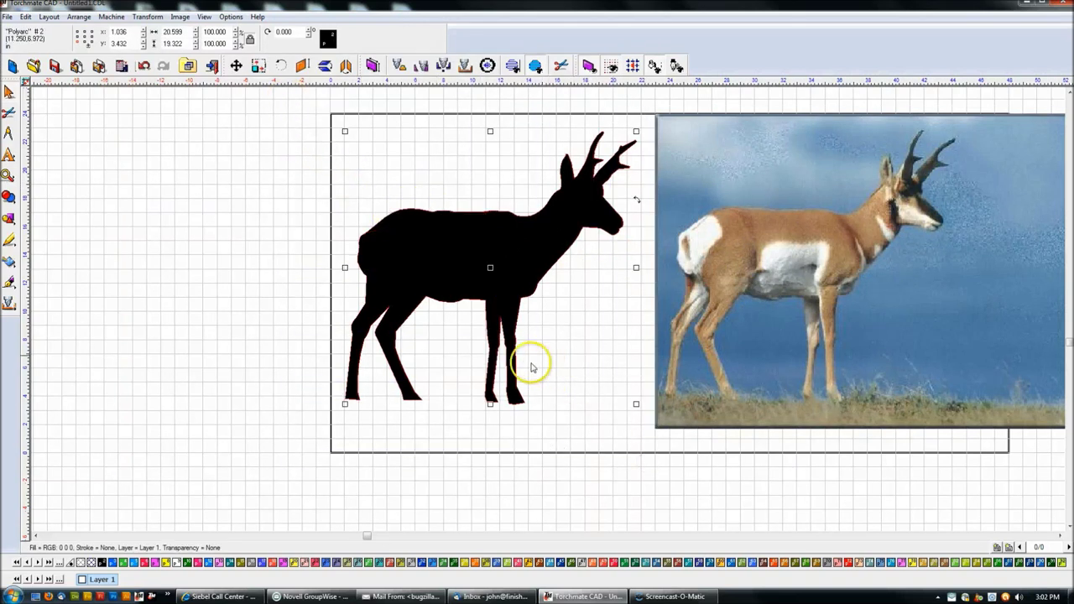
click(14, 221)
click(10, 198)
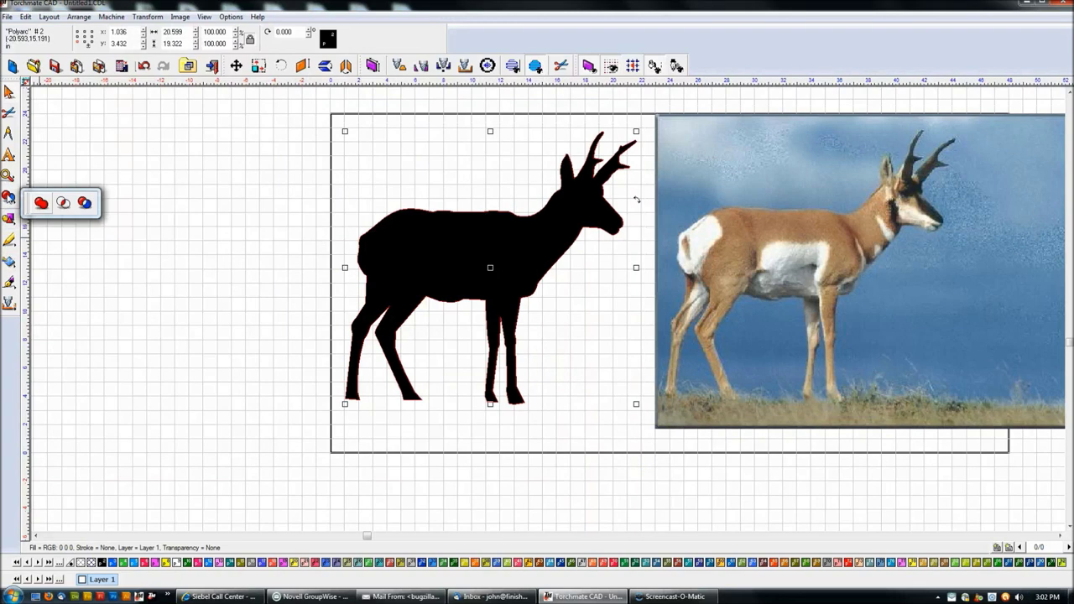
Examine the welded silhouette next to the photo, clearing the incoming mail notification that covers the antlers
click(237, 224)
scroll(447, 238, up, 1)
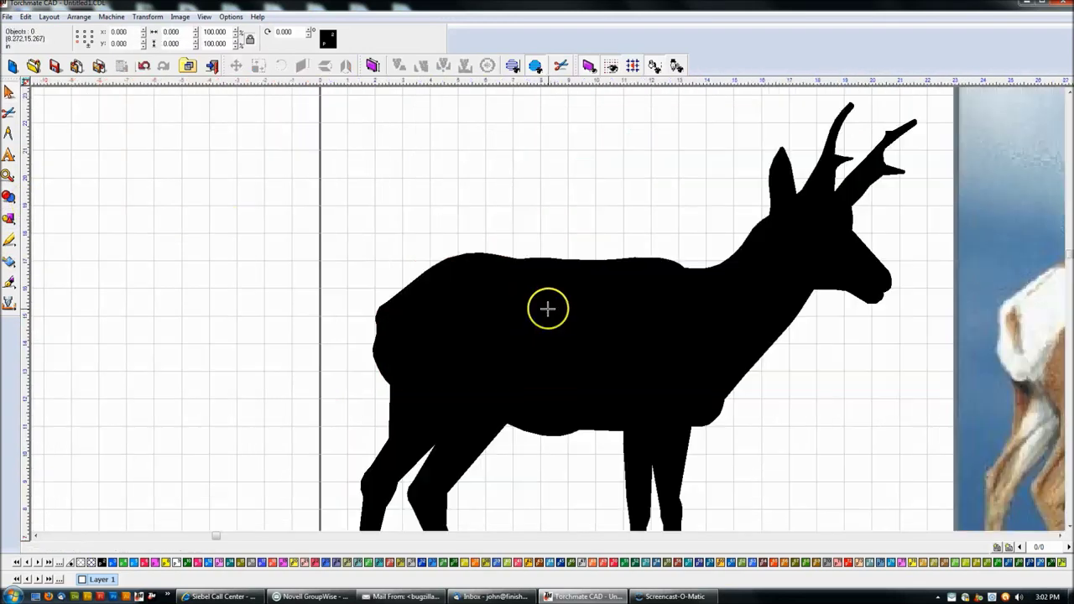
click(587, 328)
scroll(722, 345, down, 1)
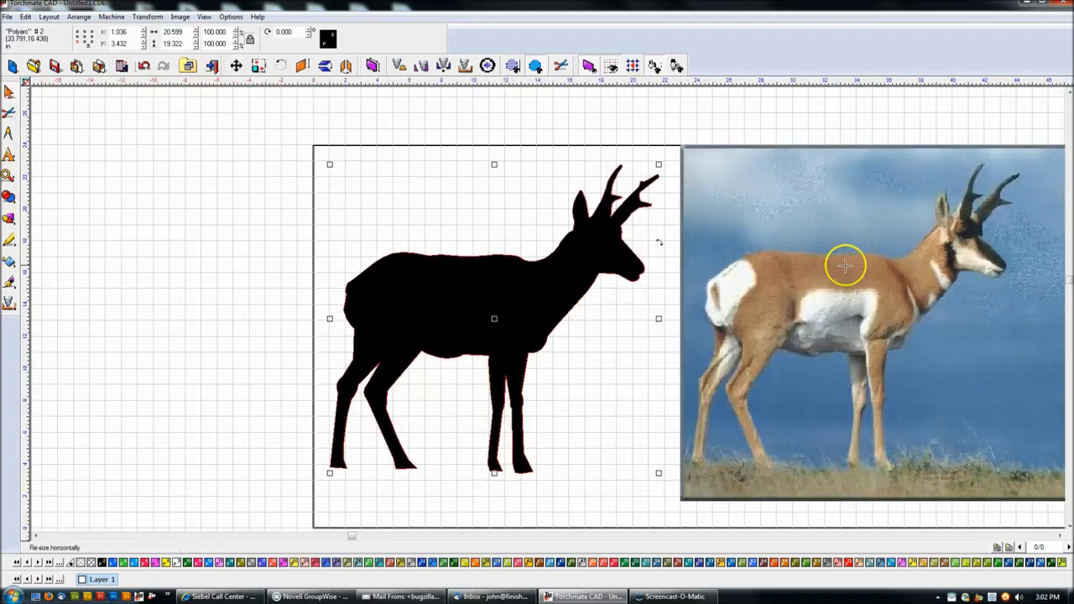
click(616, 294)
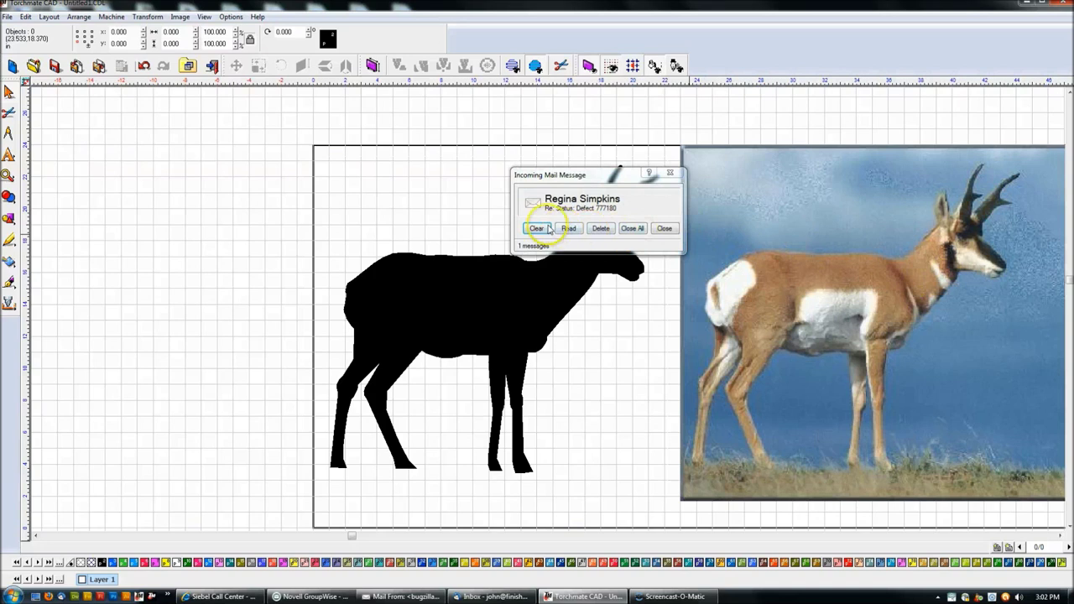
click(538, 228)
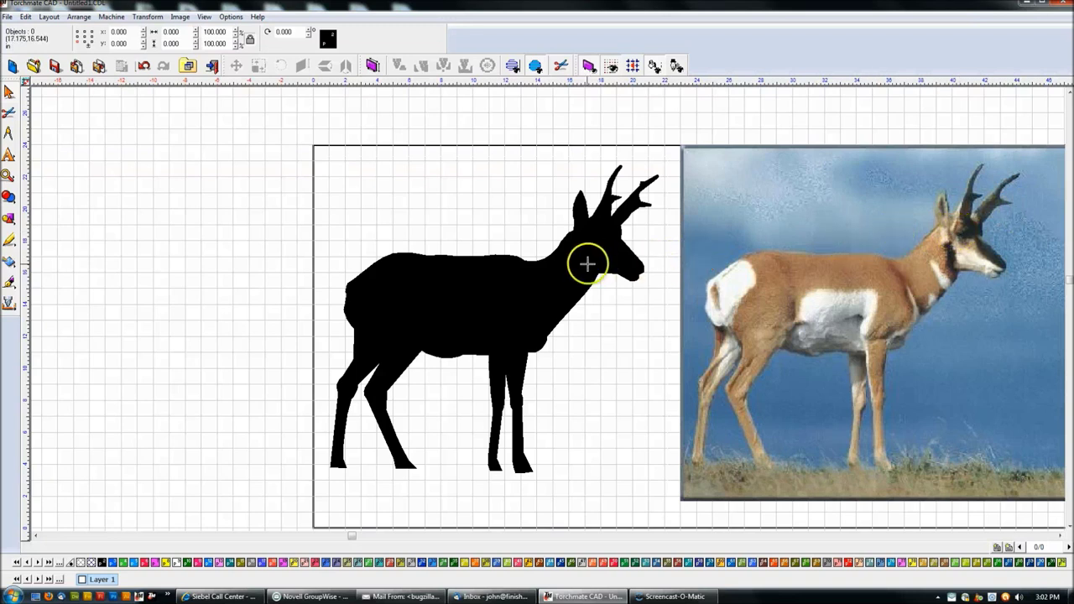
click(504, 298)
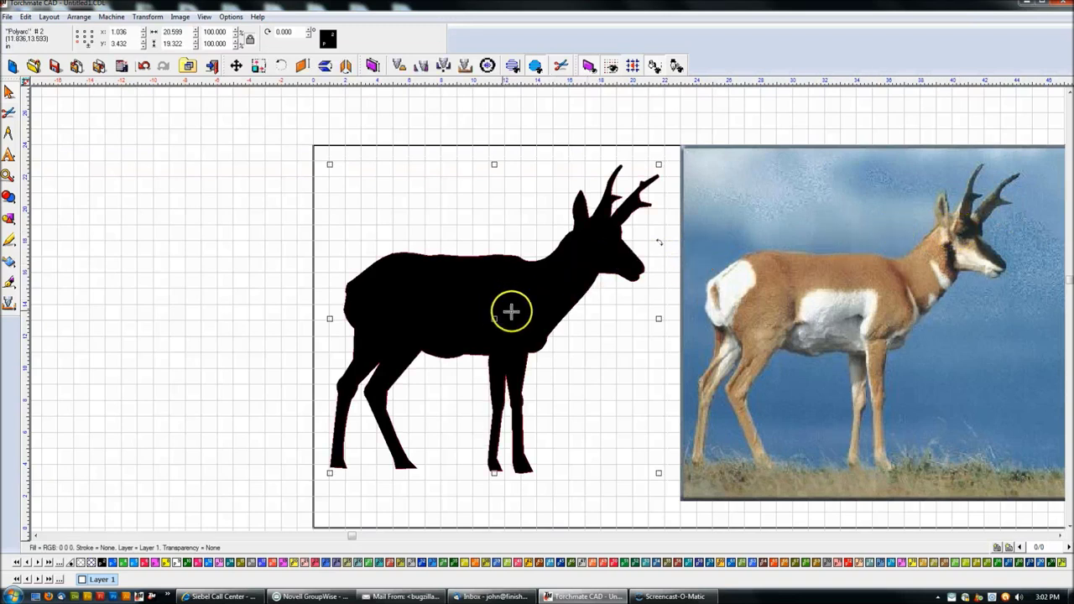
click(606, 343)
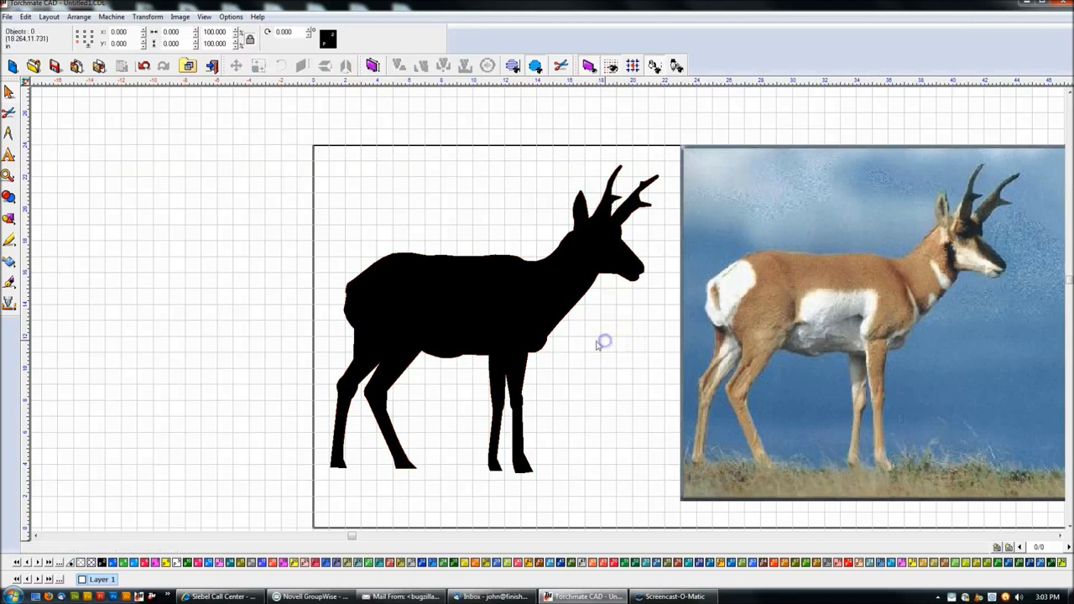
click(501, 318)
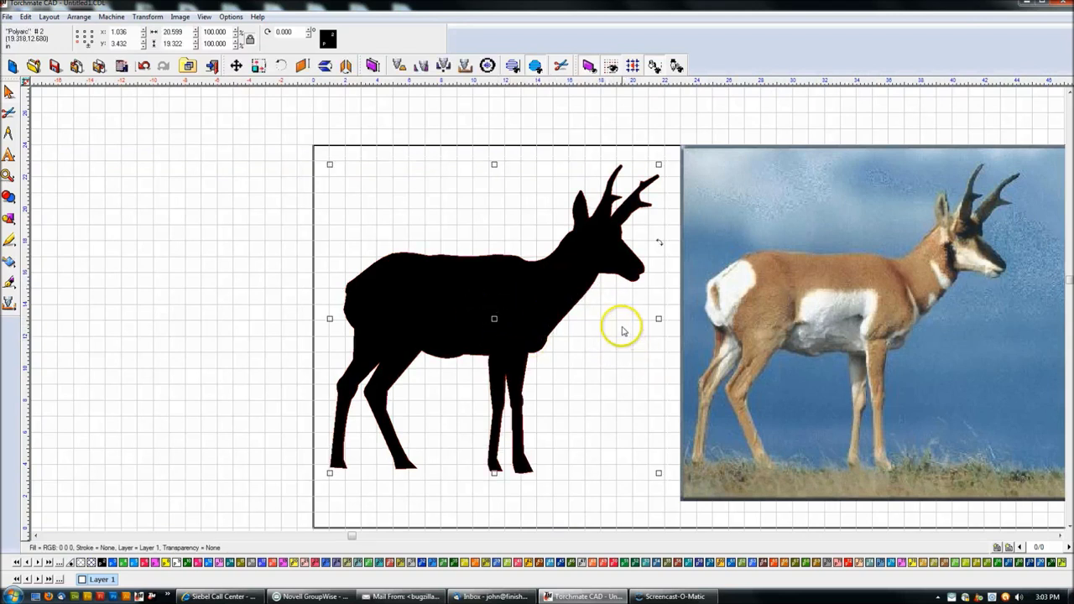
click(360, 240)
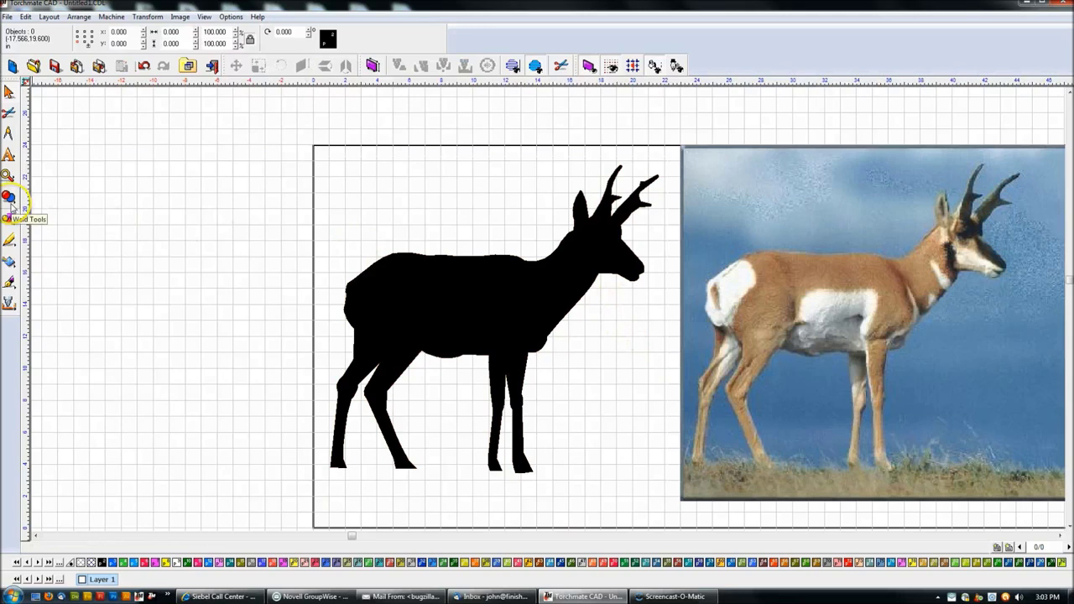
Move the antelope silhouette over onto the photo to clear the left part of the plate
click(439, 291)
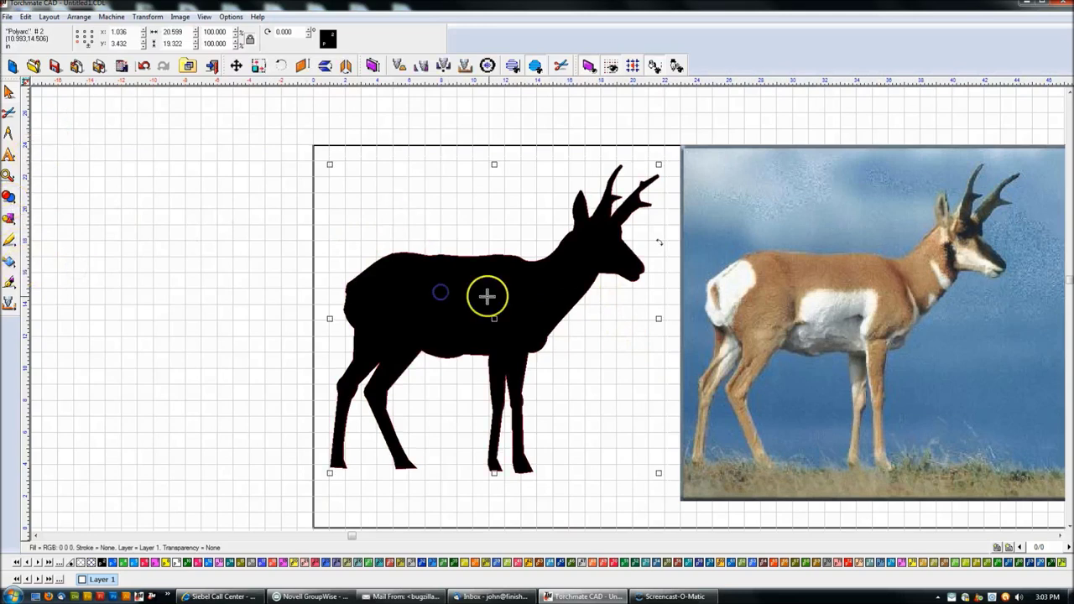
drag(478, 317, 818, 319)
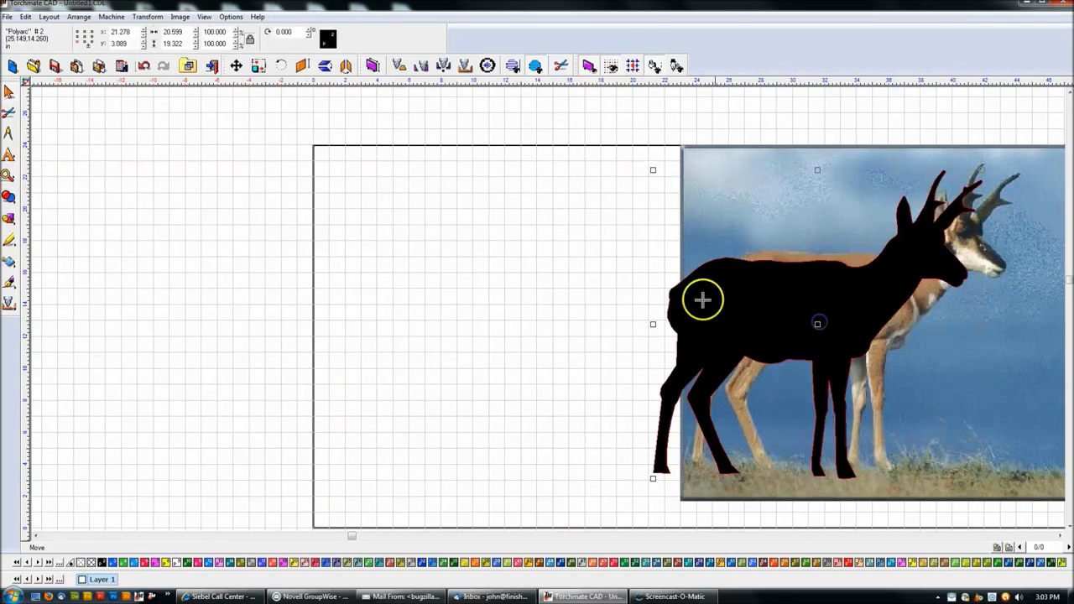
click(549, 285)
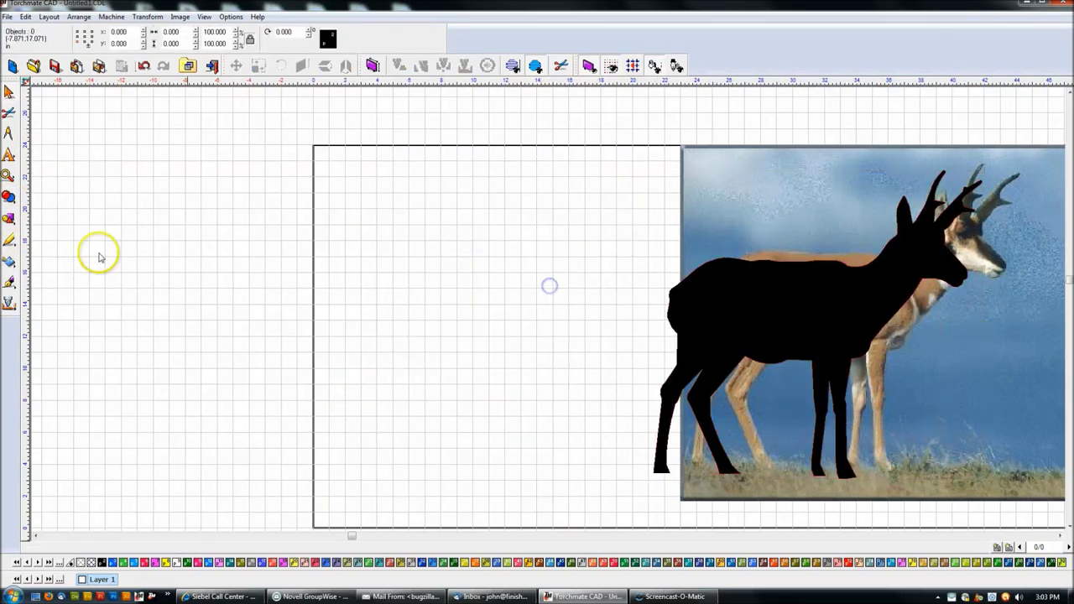
Import the camera pictogram PNG from the Desktop into the drawing
click(7, 16)
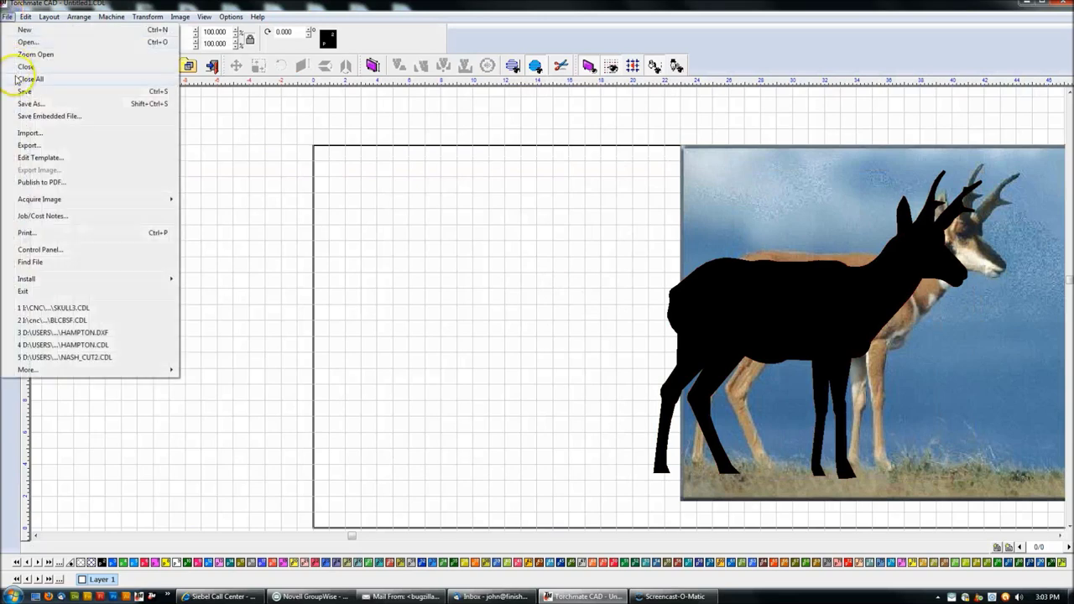
click(29, 133)
click(542, 271)
scroll(542, 271, down, 2)
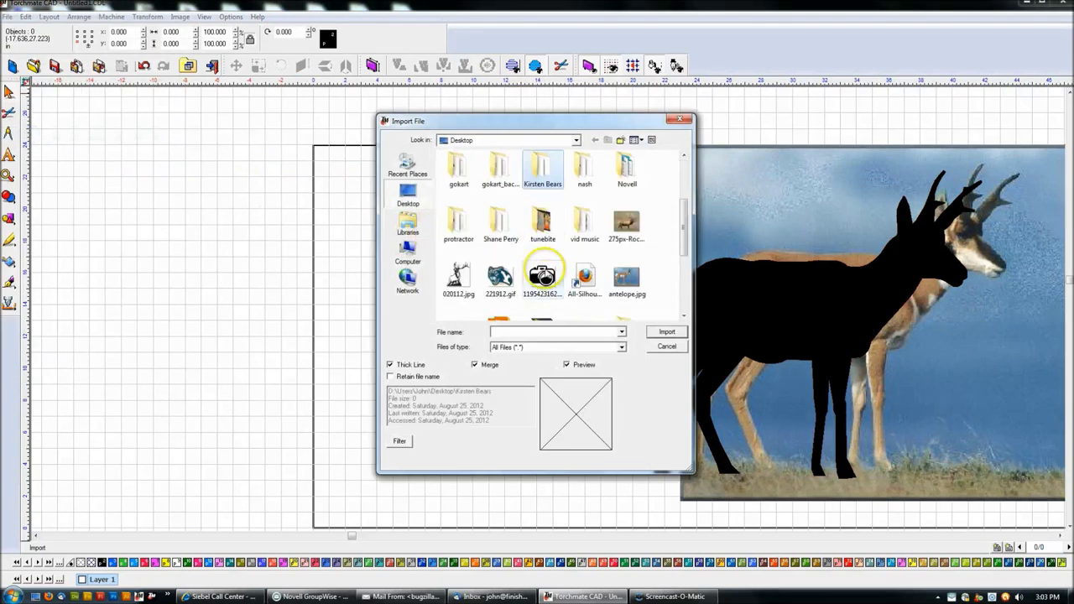
click(540, 282)
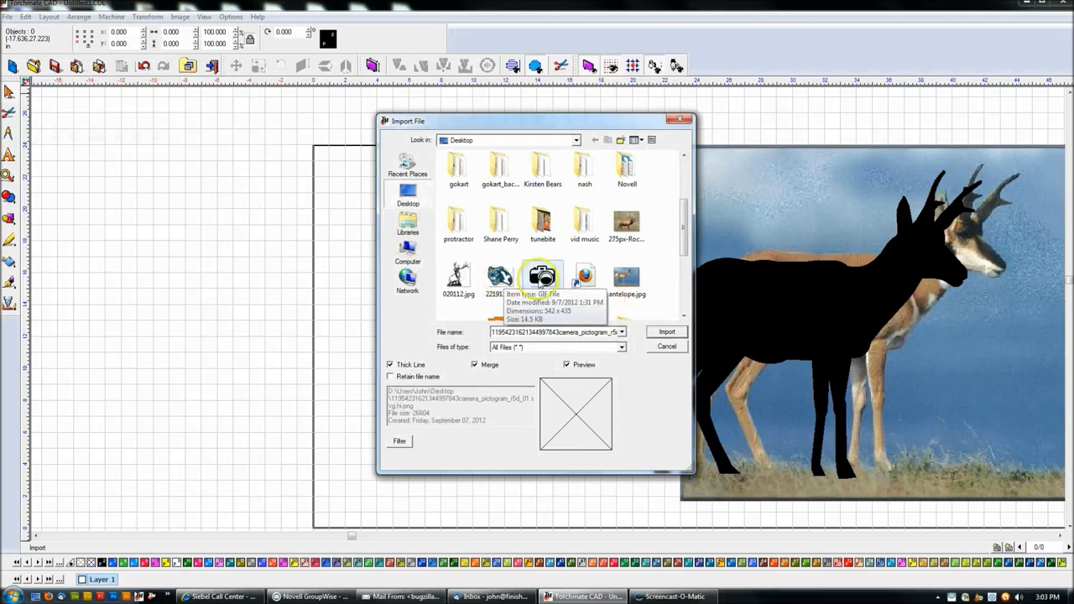
click(667, 332)
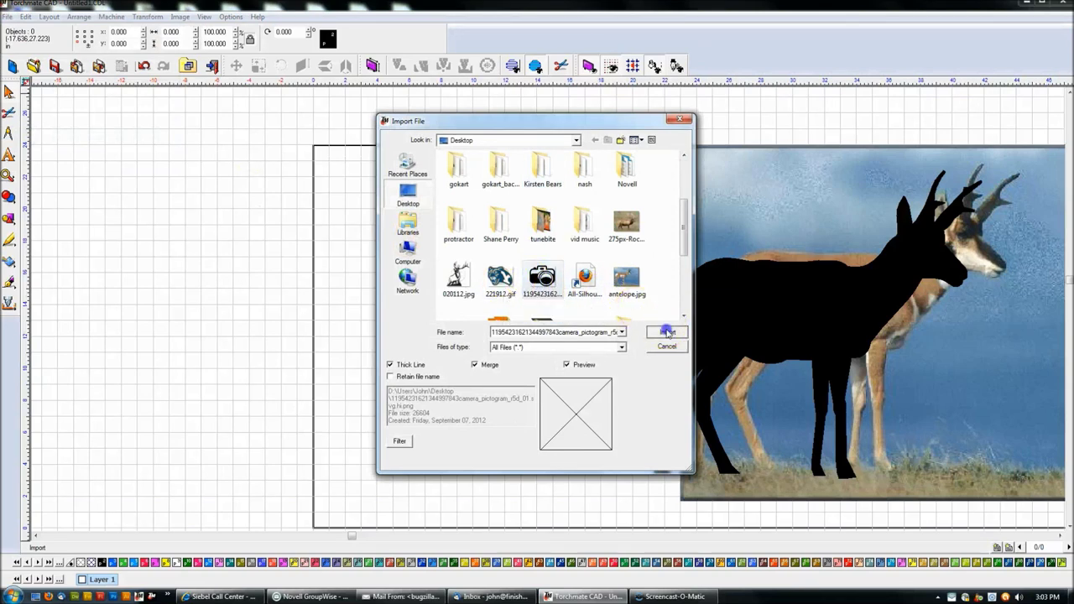
click(595, 322)
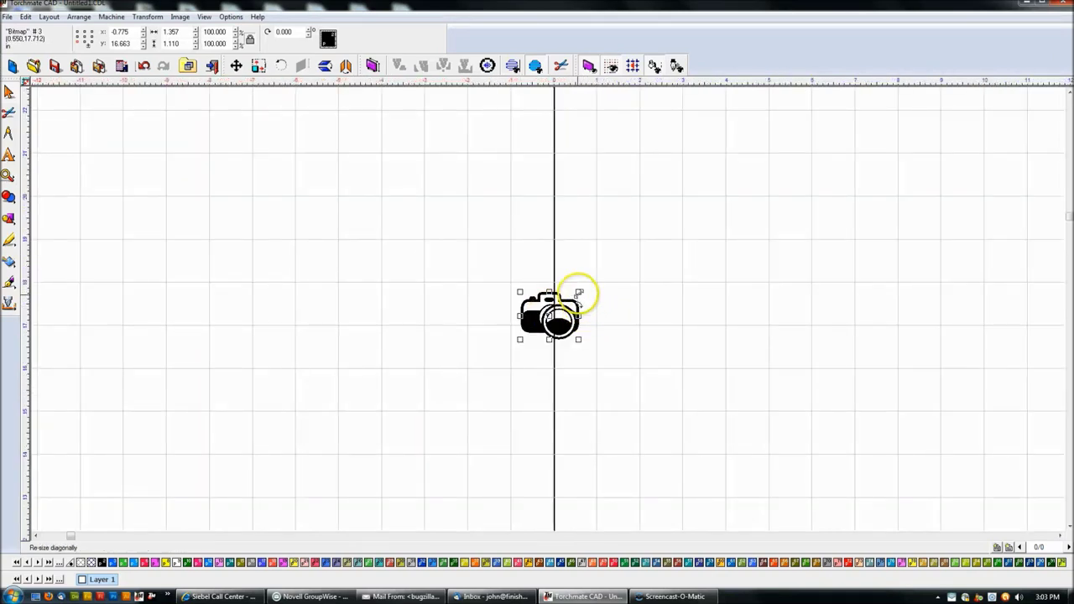
Enlarge the camera image to about 10.27 by 8.41 in and place it in the empty area of the plate
drag(579, 292, 845, 174)
scroll(763, 263, down, 3)
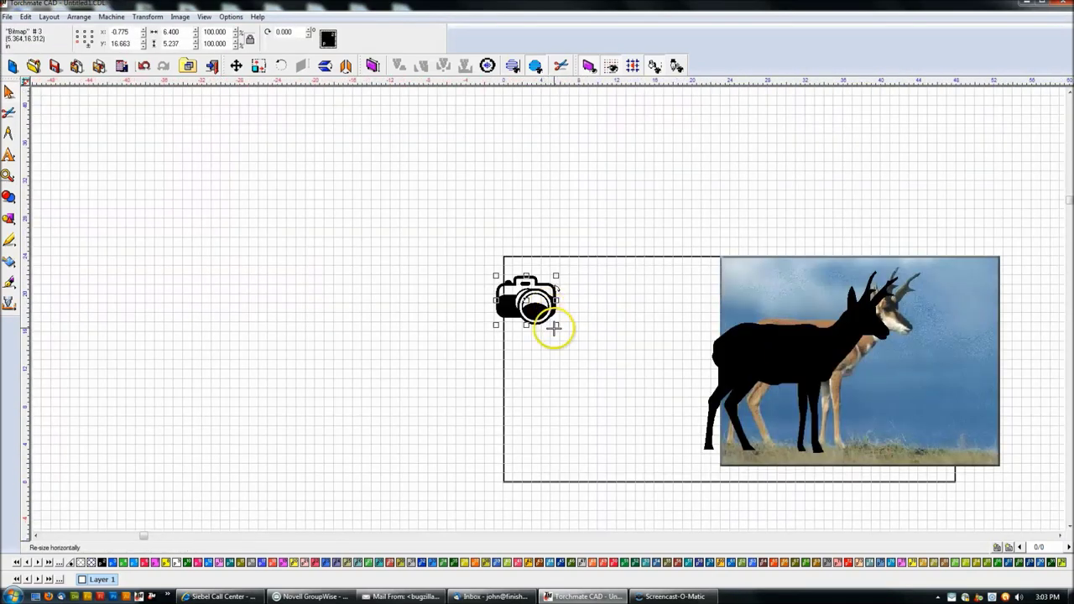
drag(556, 325, 592, 354)
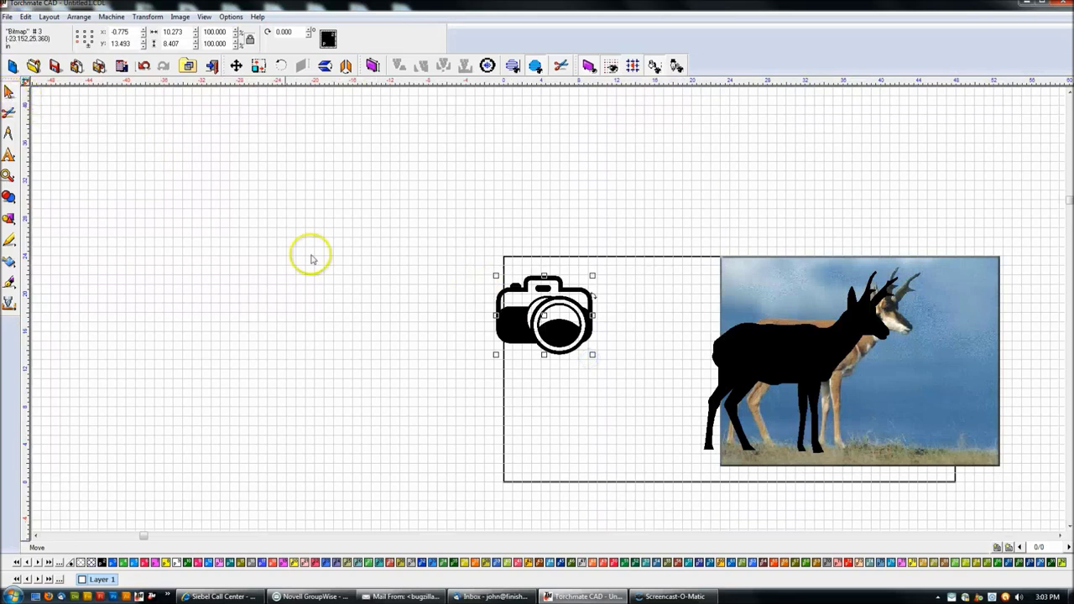
drag(543, 319, 590, 335)
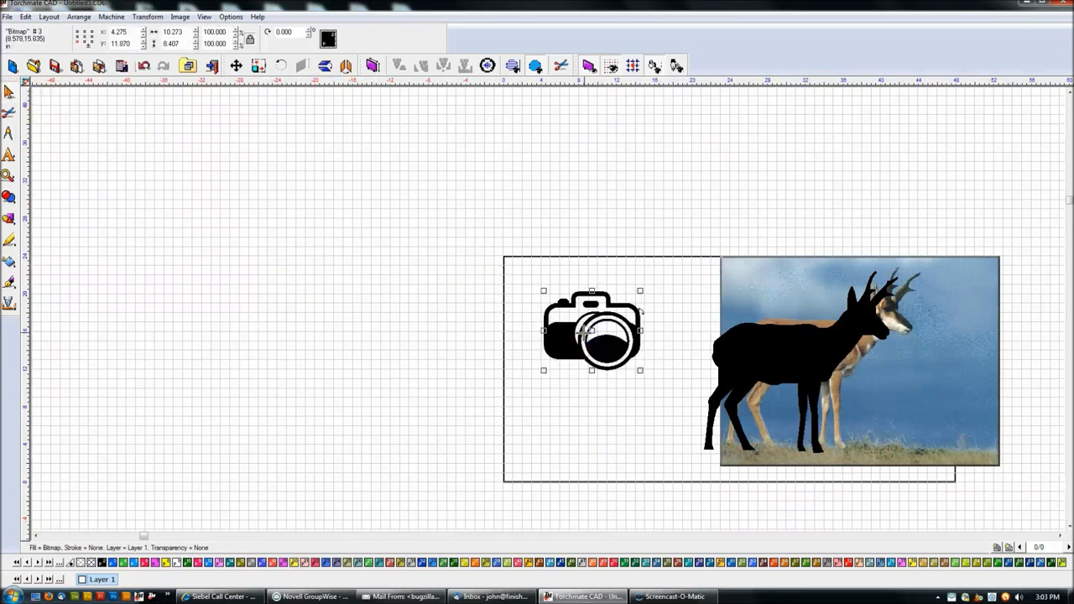
scroll(585, 332, up, 4)
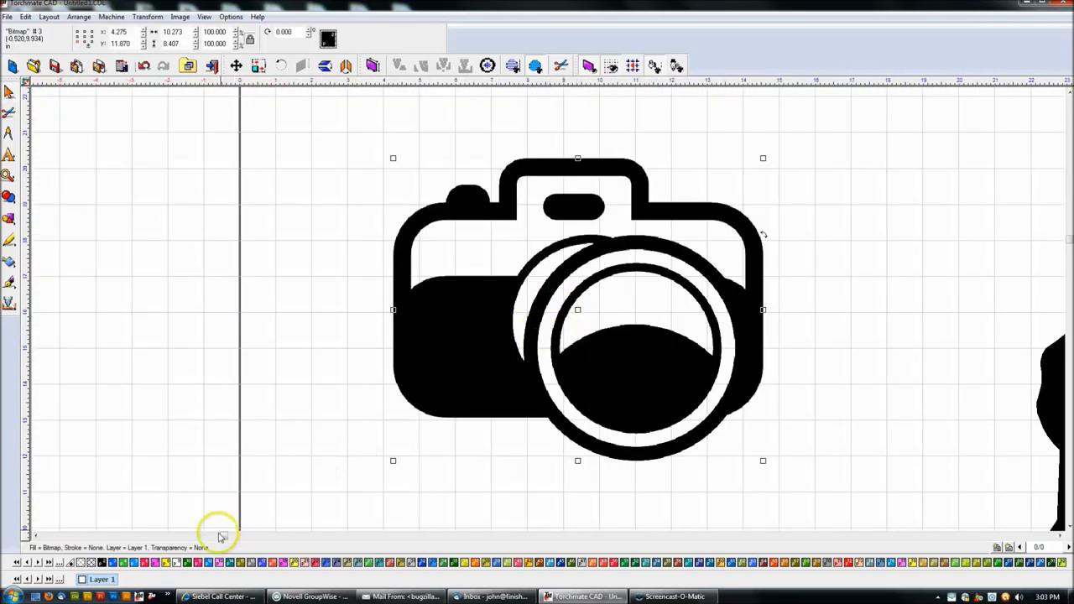
With magenta as the fill, use the Arc Edit tool to place outline points along the camera's raised top housing and right shoulder
click(157, 562)
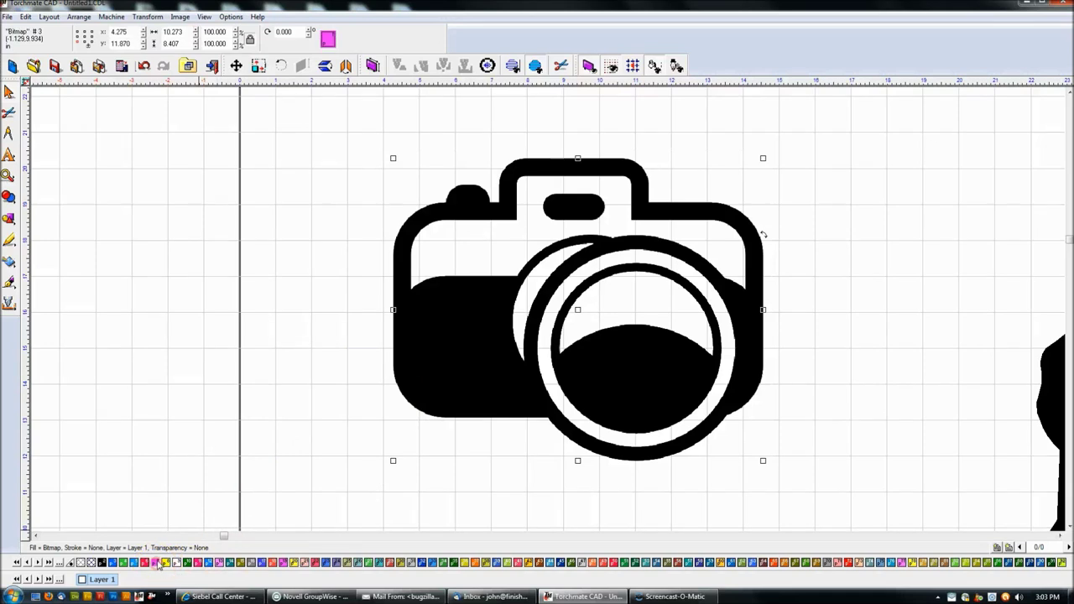
click(327, 65)
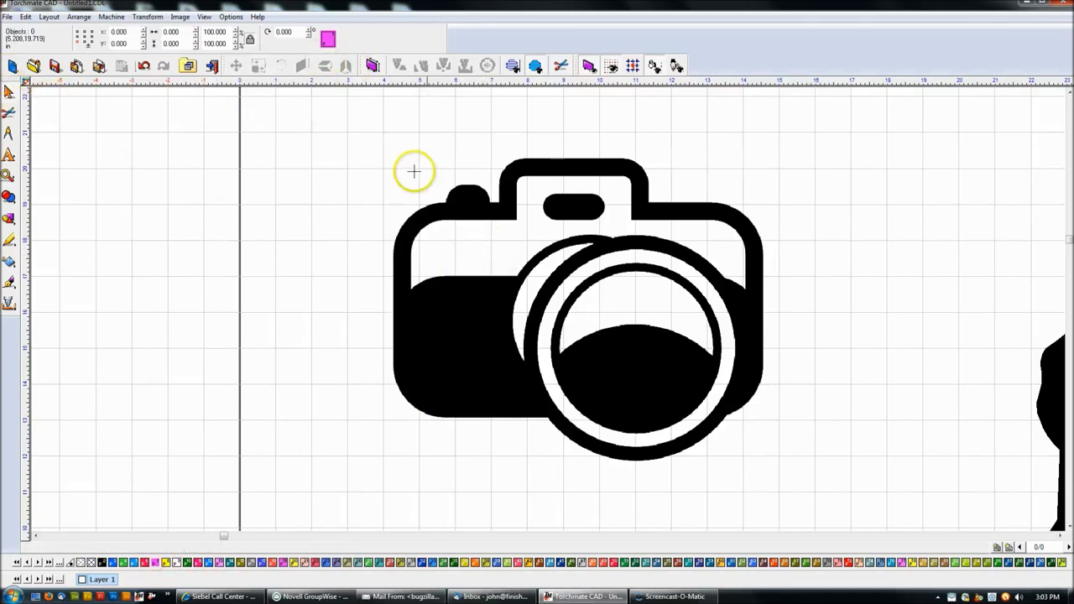
click(9, 241)
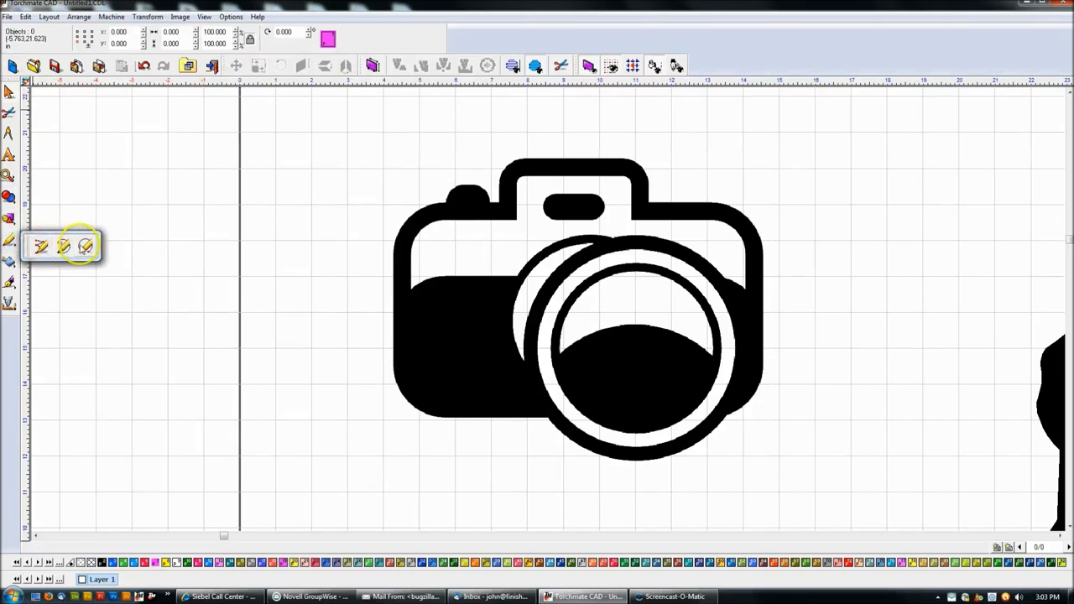
click(86, 246)
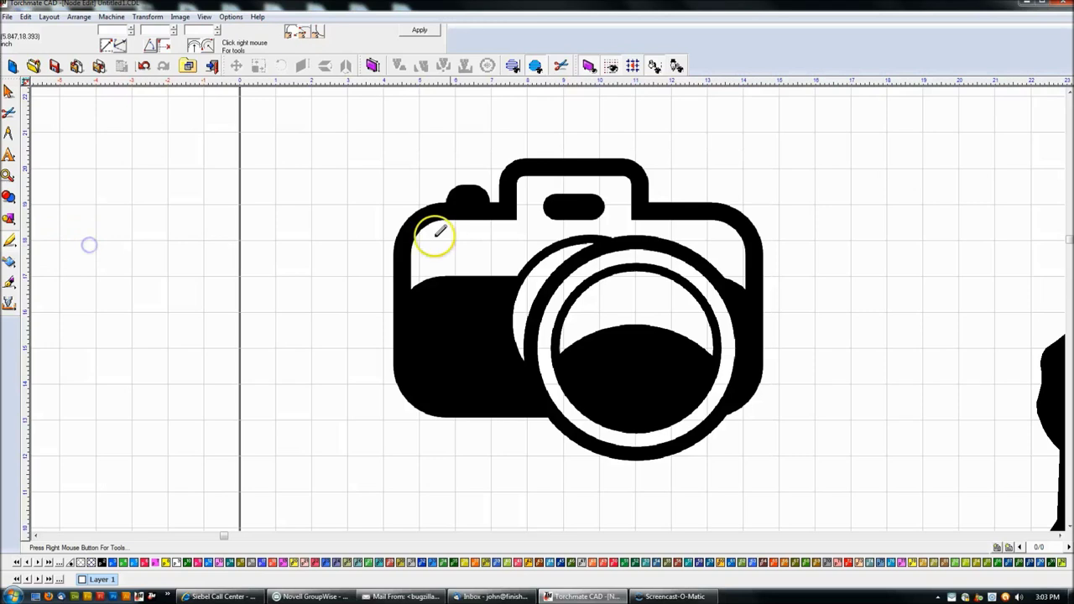
scroll(516, 173, up, 2)
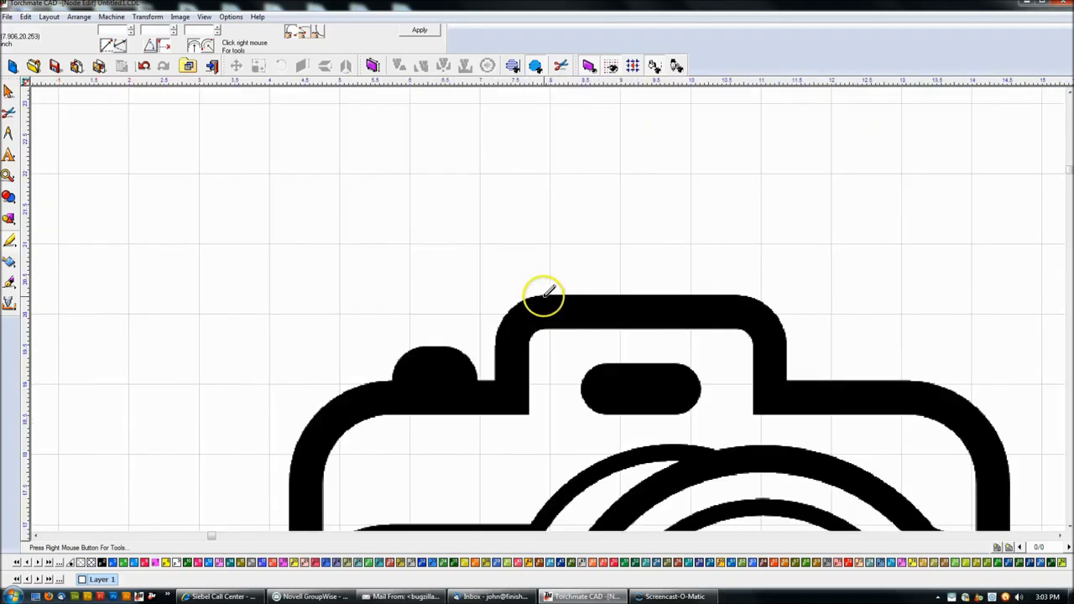
click(543, 294)
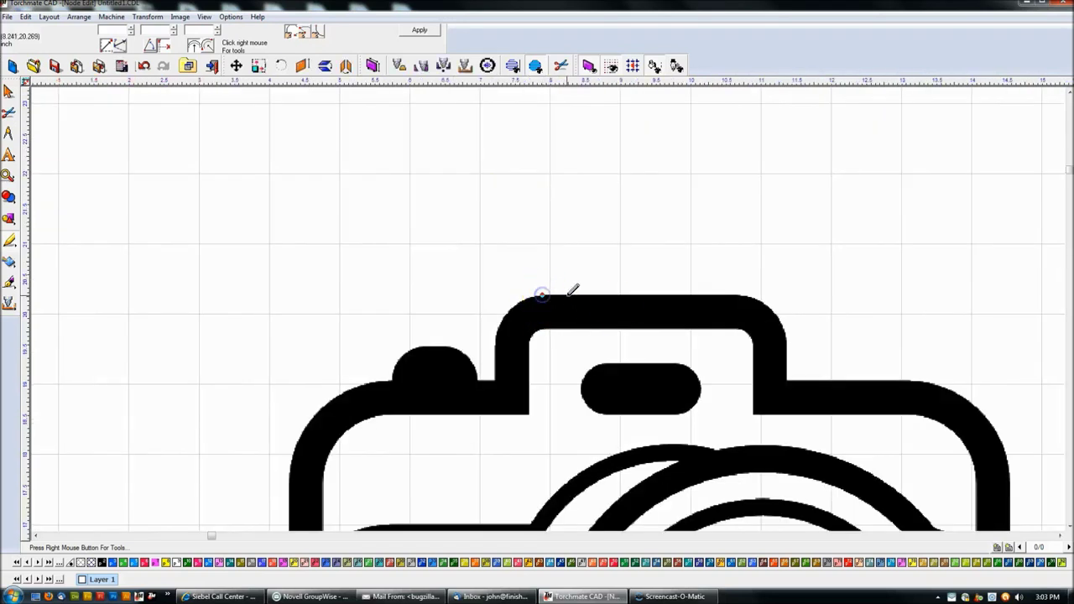
click(740, 294)
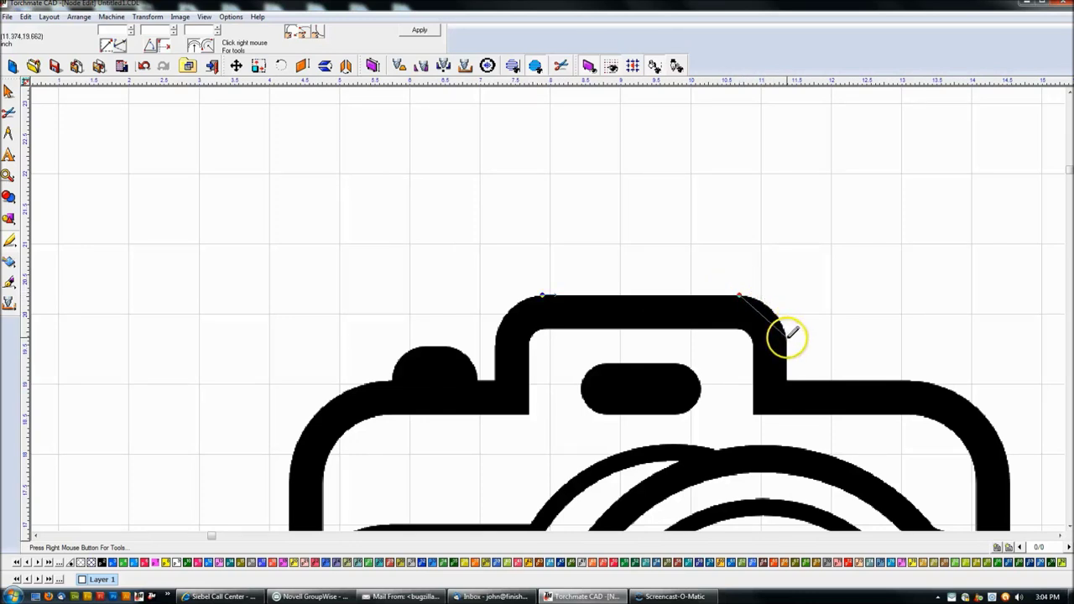
click(787, 338)
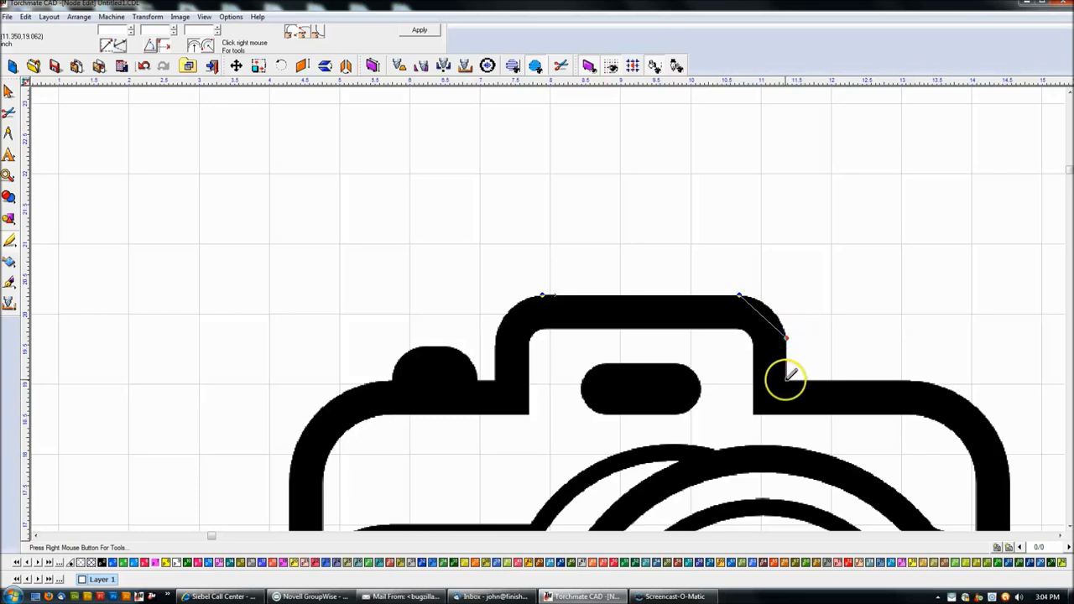
click(787, 380)
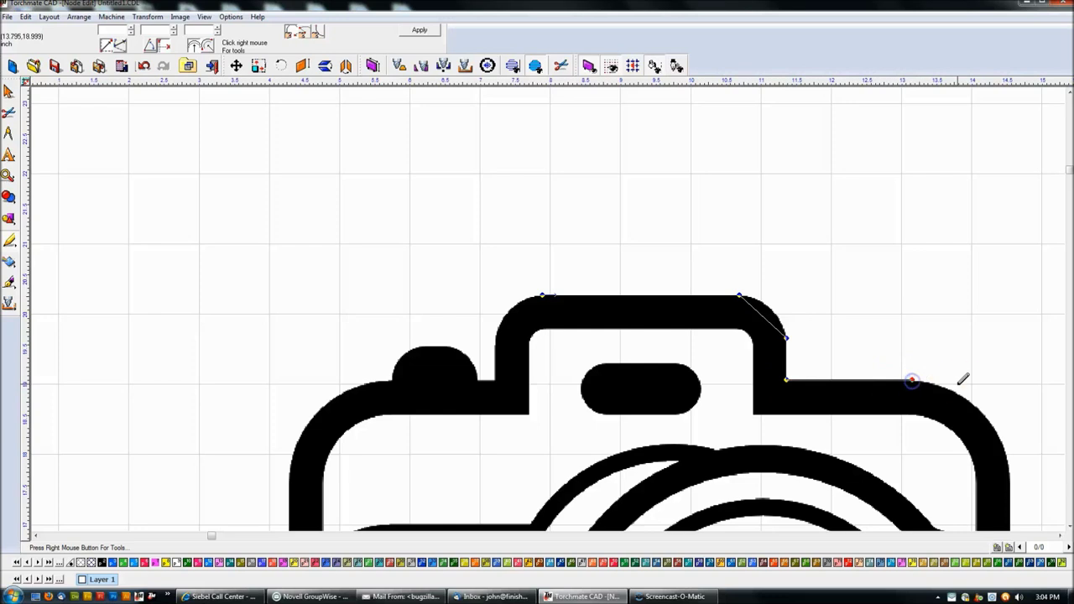
Continue the outline points down the camera body's right side, straight across the lens bottom, and around the lower-left corner
click(1011, 472)
scroll(1012, 471, down, 1)
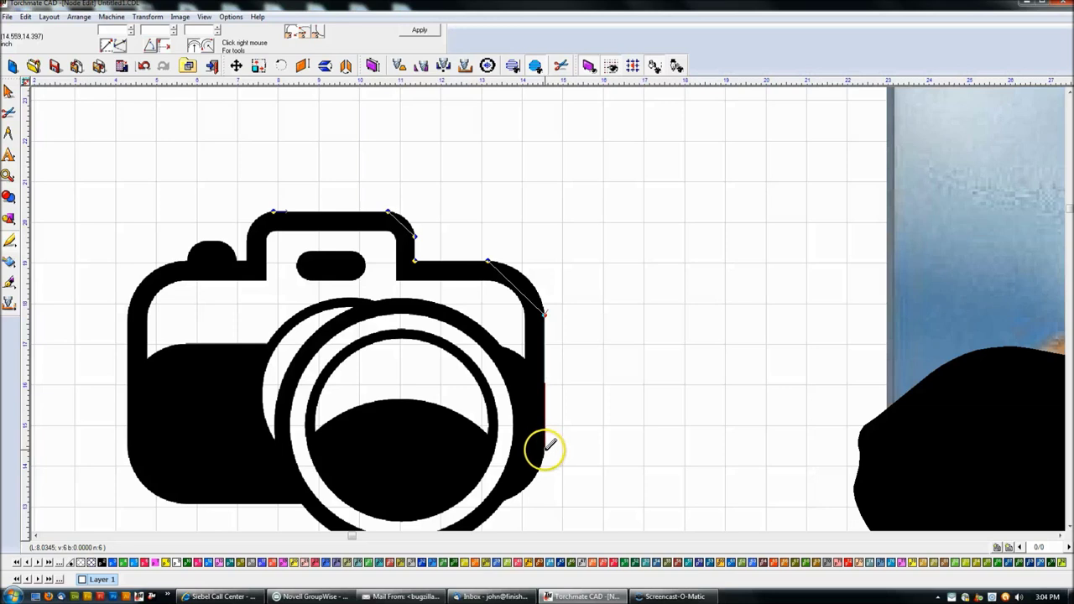
click(508, 498)
scroll(508, 498, down, 1)
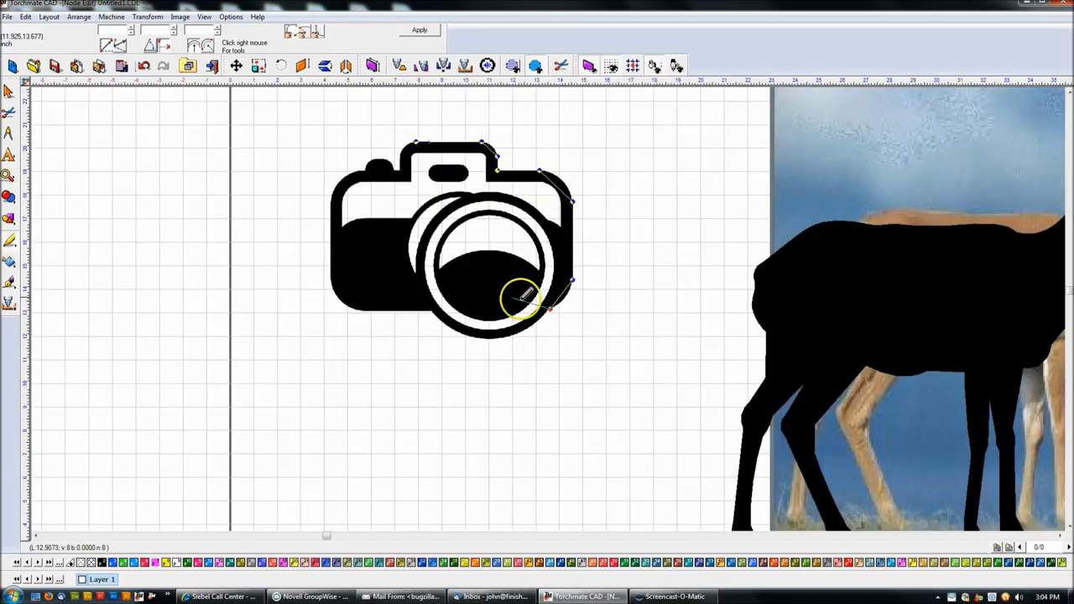
click(430, 309)
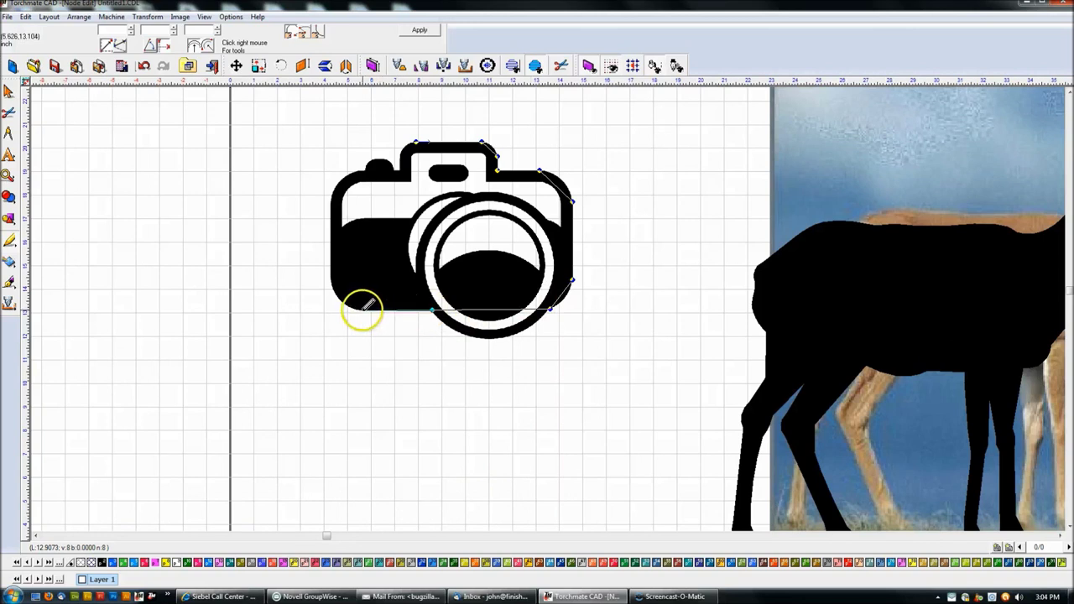
click(362, 310)
click(331, 280)
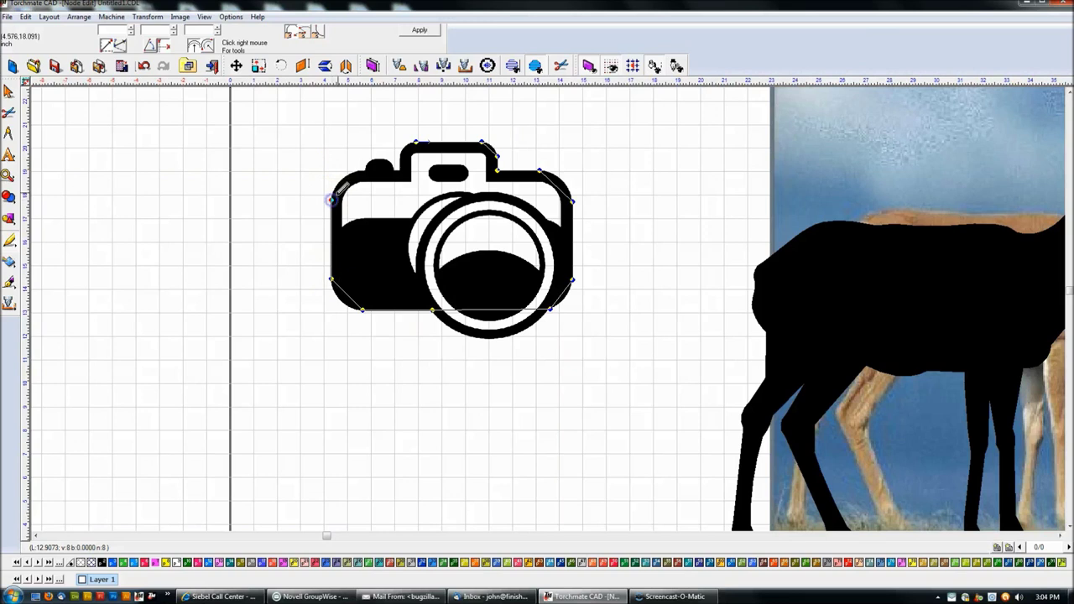
Trace the left shoulder and shutter button with straight segments, close the outline at its starting point, and apply it
click(357, 173)
scroll(375, 157, up, 4)
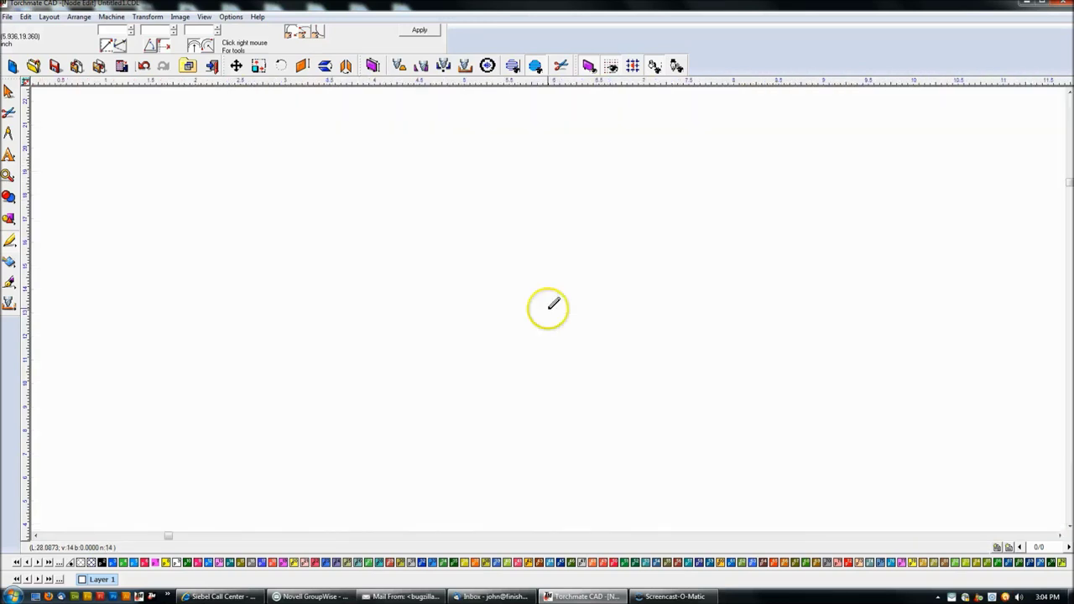
click(582, 276)
click(728, 362)
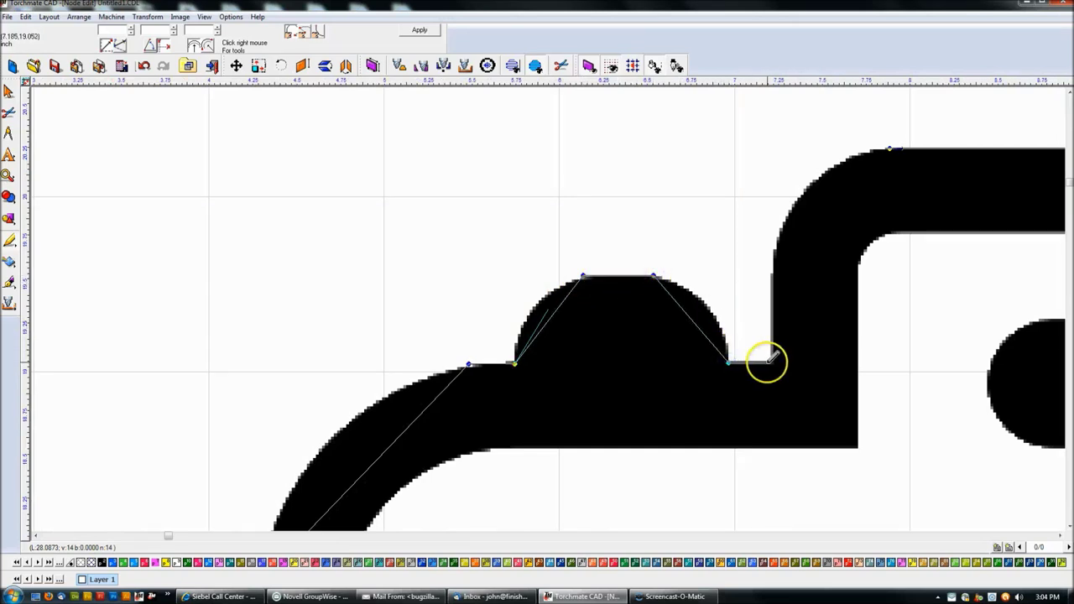
click(774, 267)
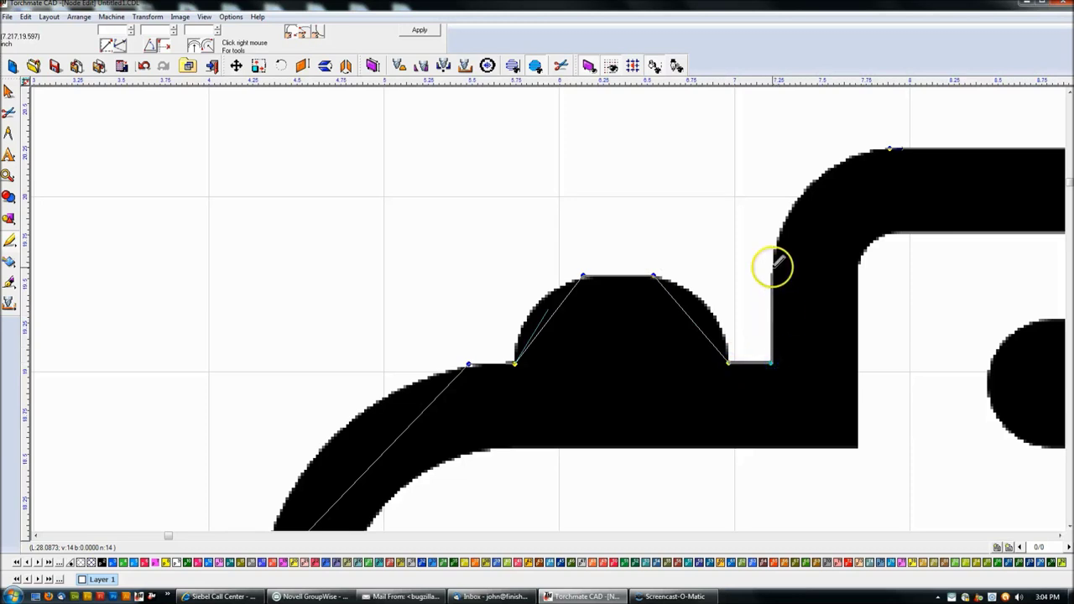
click(888, 150)
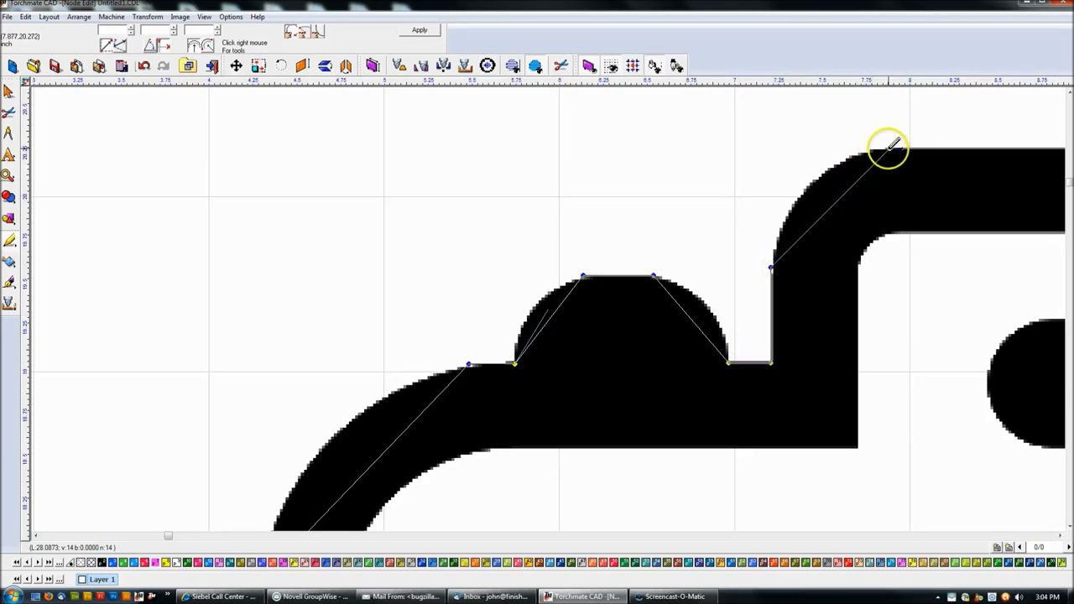
click(421, 30)
Reopen the magenta outline for node editing and bend the housing's left corner and the shutter button's sides into arcs
scroll(547, 307, down, 3)
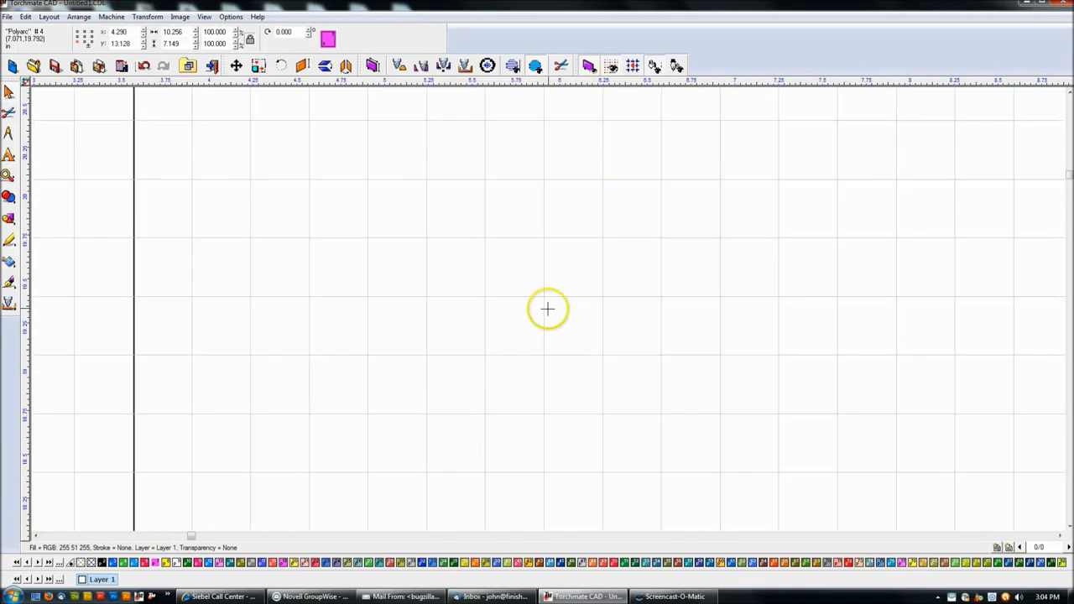
scroll(594, 334, down, 2)
scroll(551, 355, up, 3)
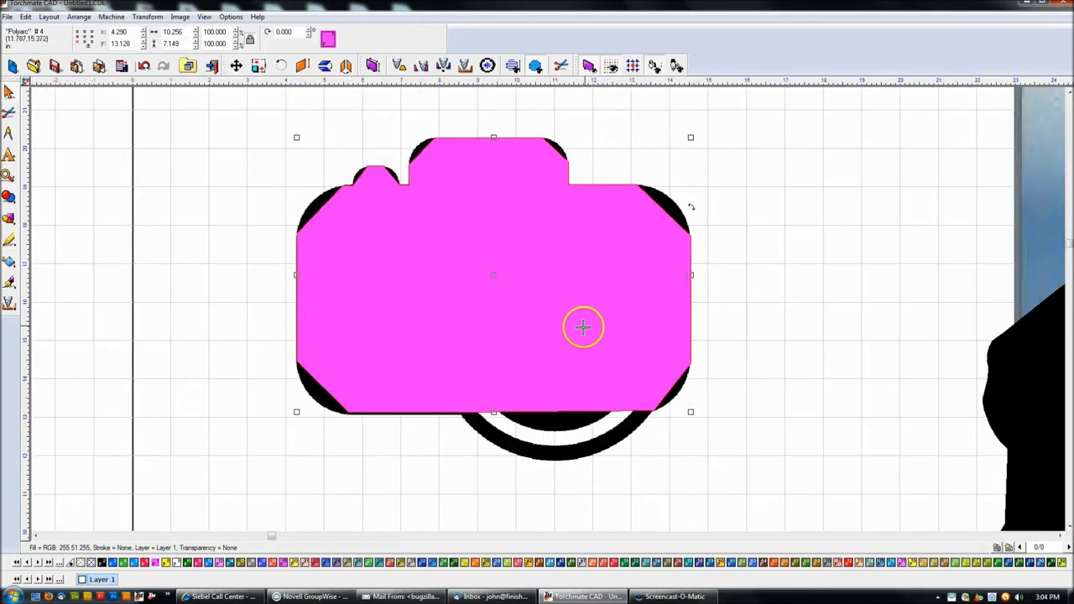
scroll(614, 139, up, 3)
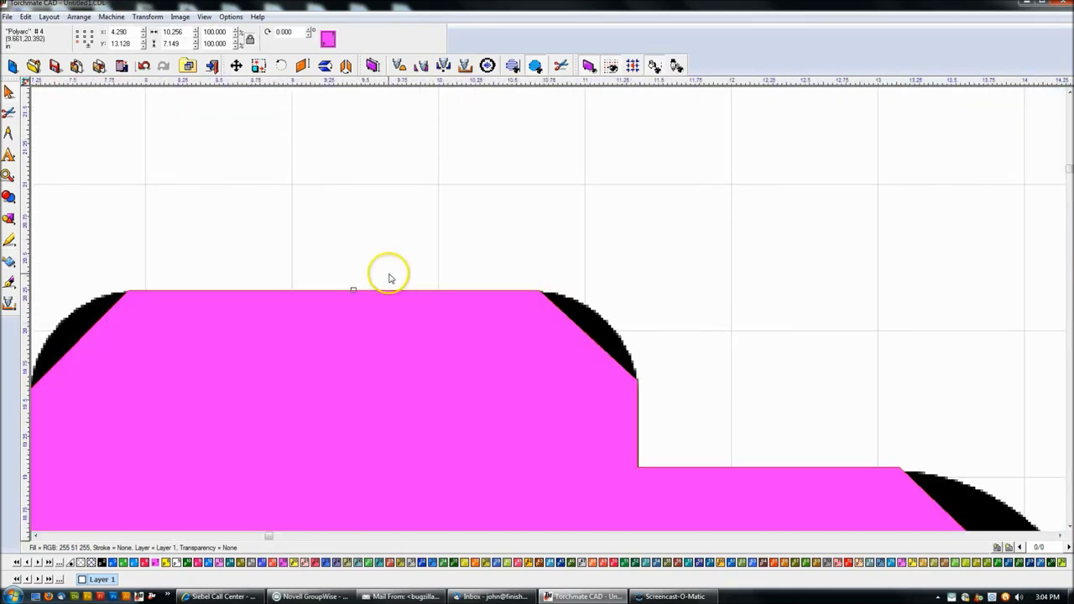
double_click(367, 320)
scroll(129, 316, down, 2)
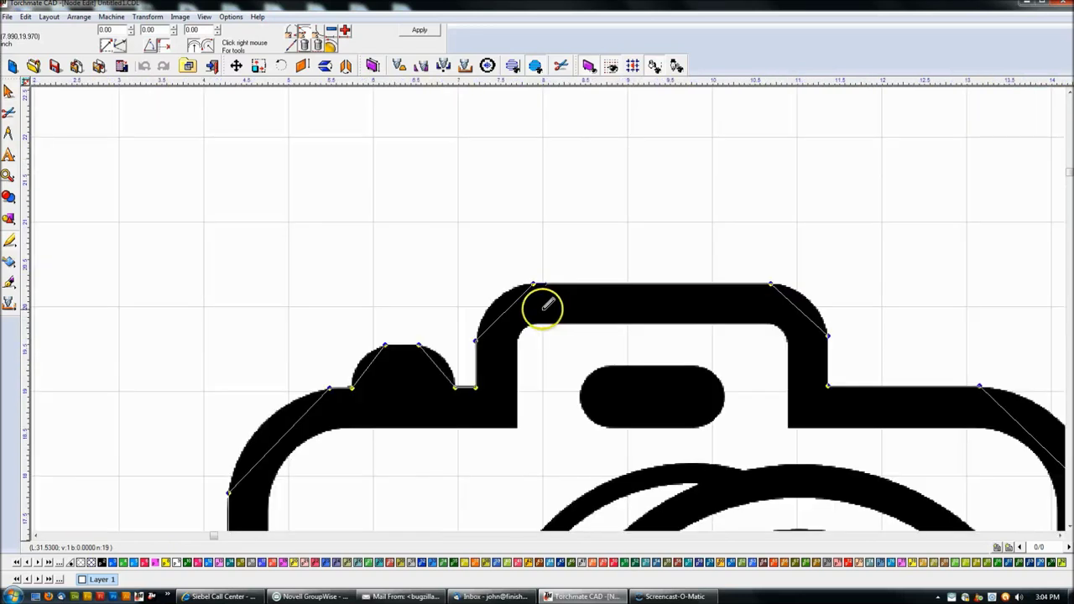
scroll(533, 317, up, 2)
drag(509, 297, 488, 282)
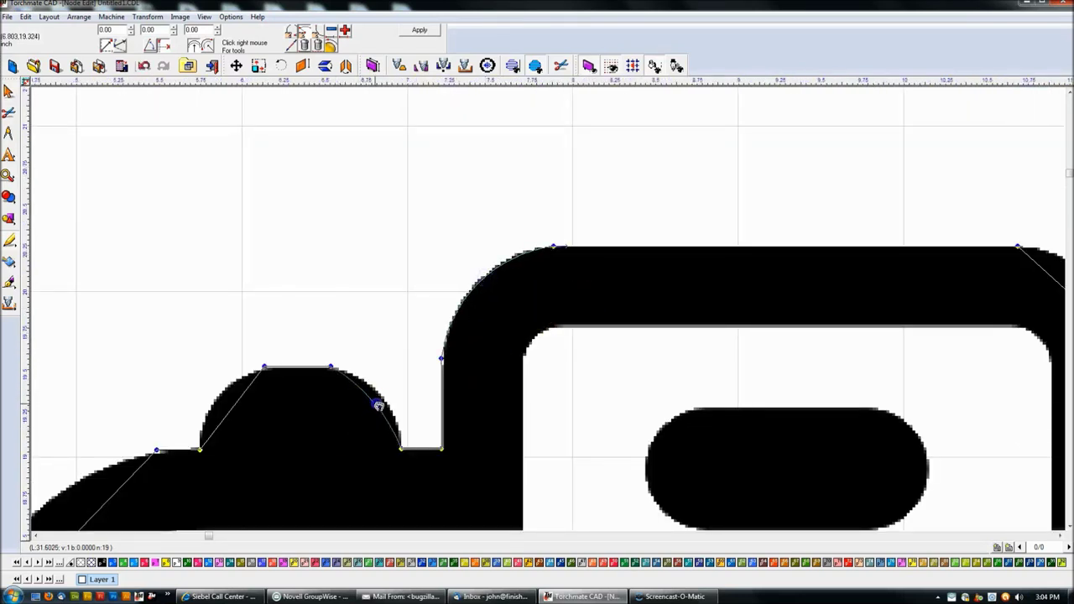
drag(242, 402, 229, 397)
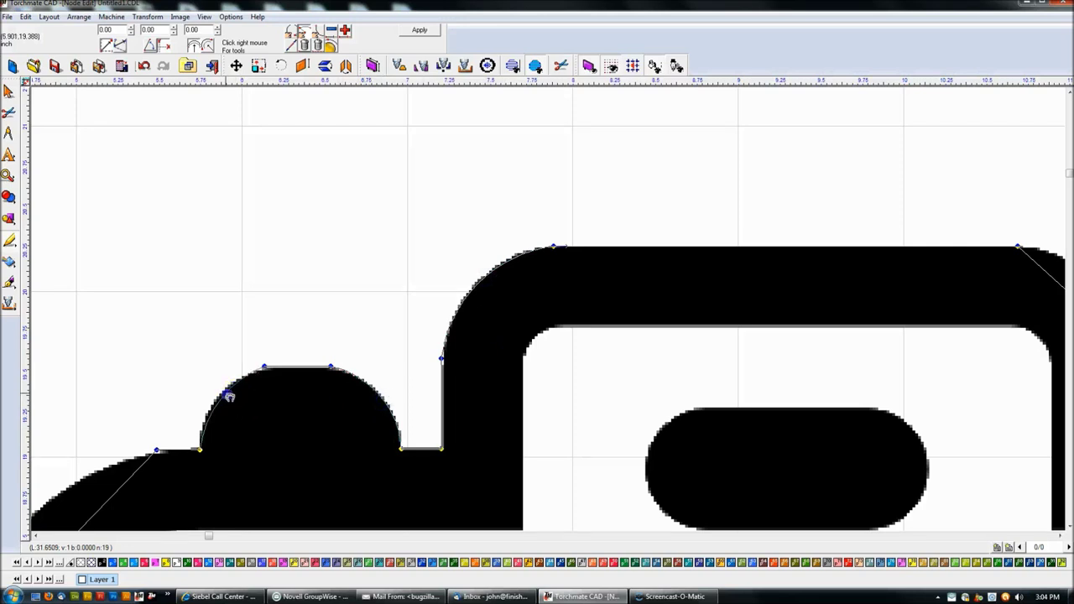
Bend the outline segments at the camera body's upper-left and lower-left corners into arcs that follow the black shape
scroll(264, 364, down, 1)
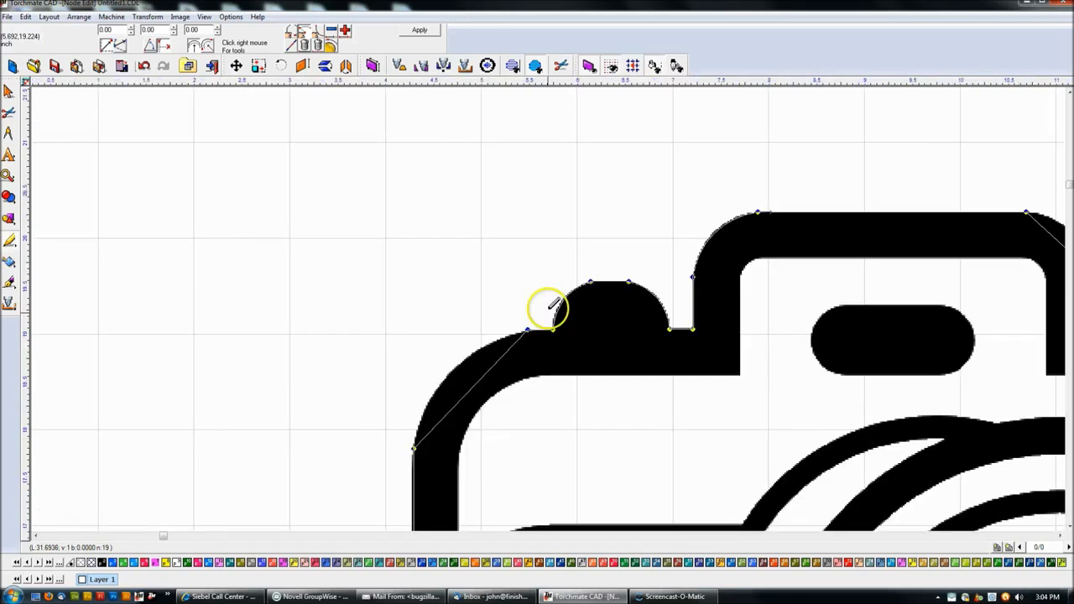
click(481, 374)
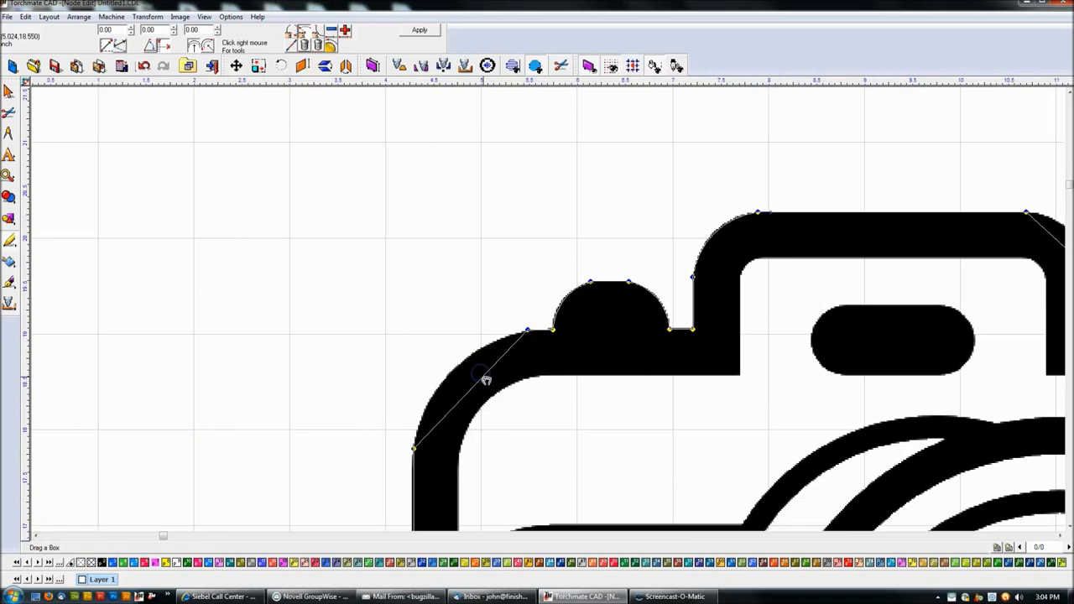
drag(486, 380, 468, 363)
scroll(468, 364, down, 2)
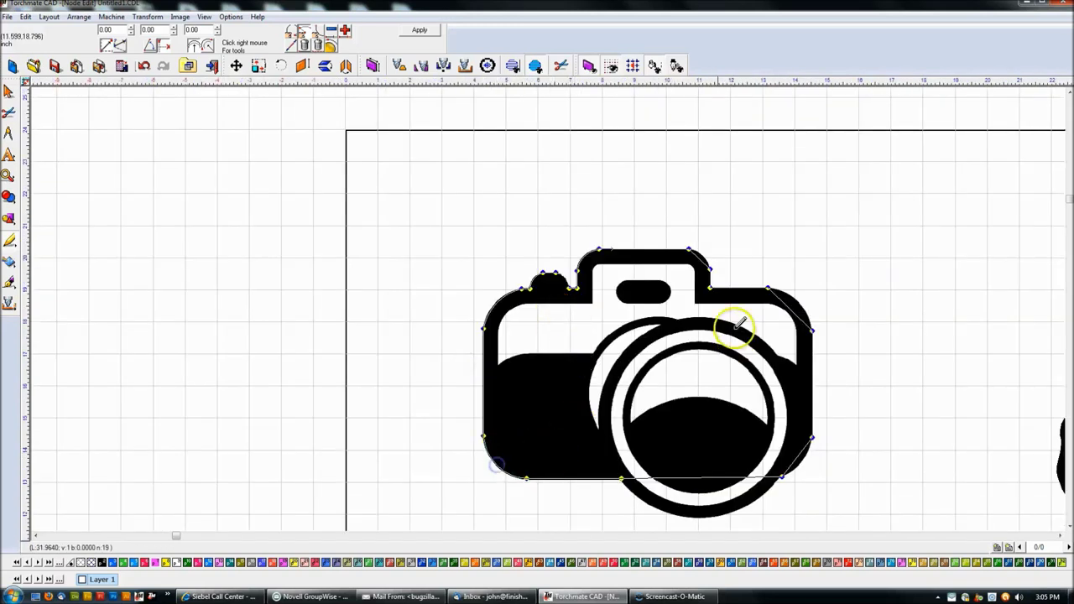
Curve the outline at the housing's right corner and the body's upper-right and lower-right corners to match the image
scroll(710, 273, up, 2)
drag(518, 259, 536, 251)
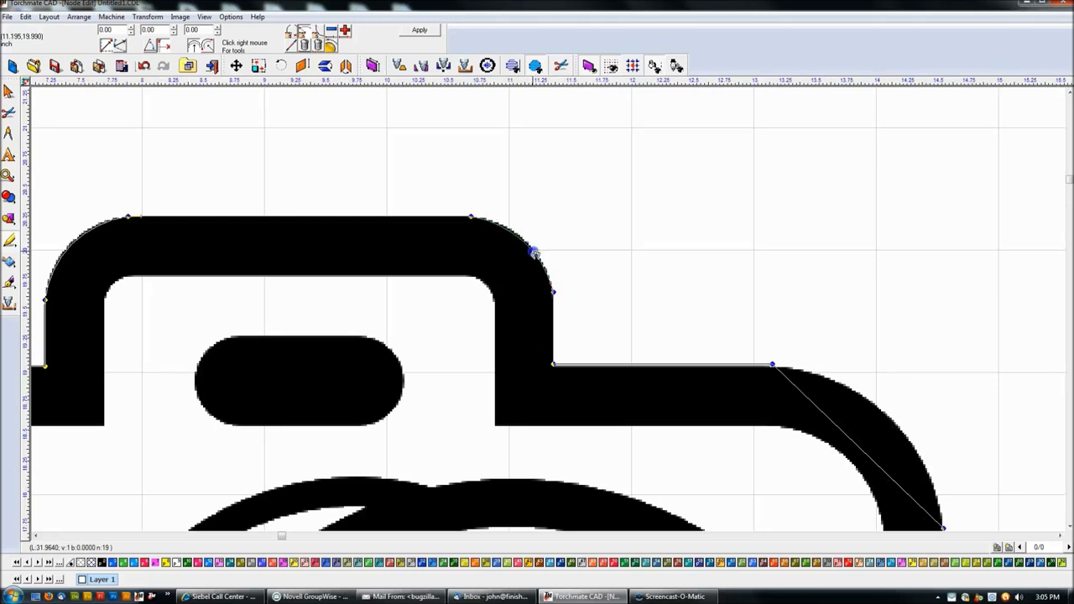
drag(870, 462, 906, 442)
scroll(533, 341, down, 2)
scroll(545, 340, up, 2)
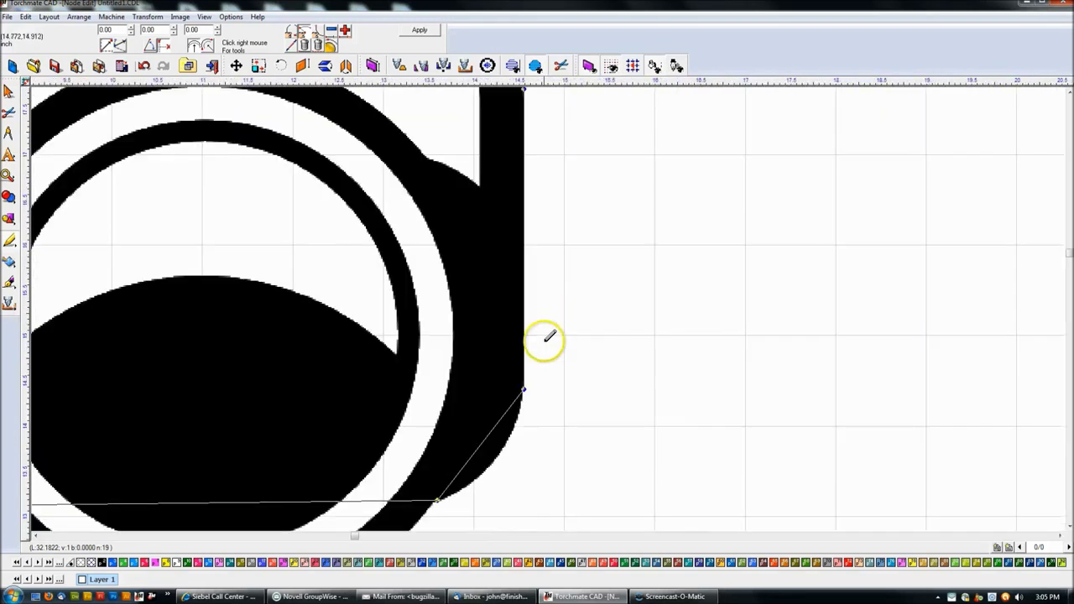
drag(487, 436, 503, 447)
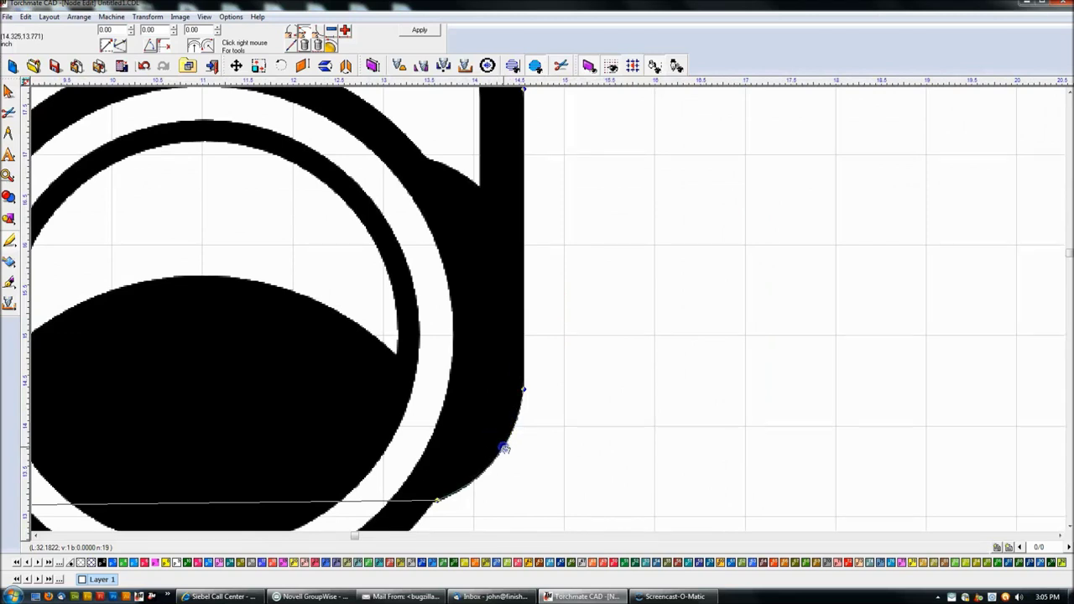
Bow the straight bottom segment down around the lens rim using an added point, and apply the node edits
scroll(475, 321, down, 2)
scroll(566, 300, up, 2)
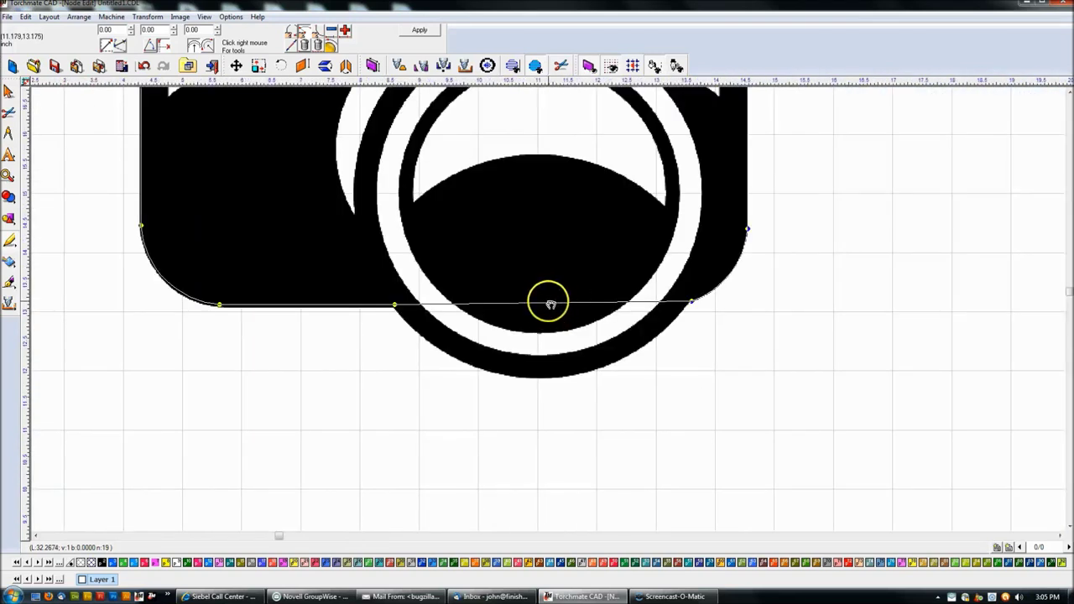
drag(549, 305, 535, 380)
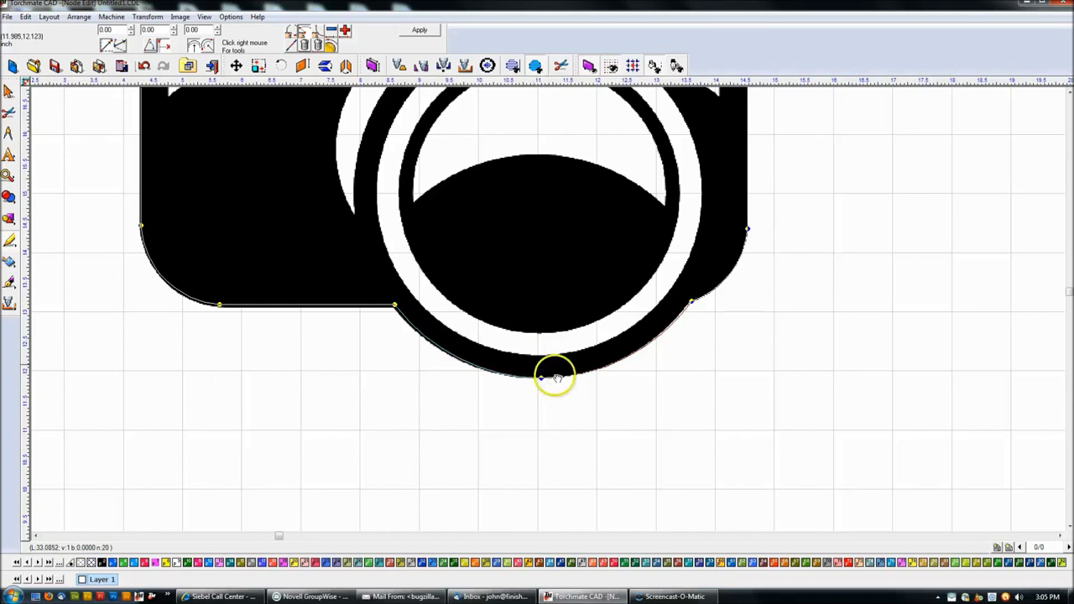
click(419, 30)
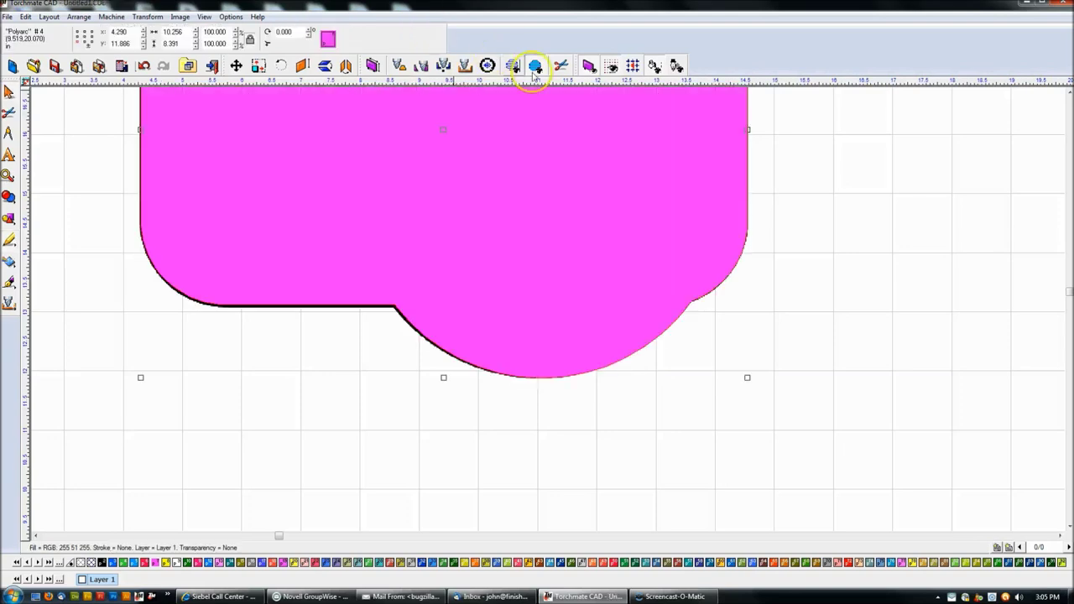
Examine the edges of the magenta camera shape against the pictogram underneath and select the shape
scroll(549, 311, down, 3)
scroll(549, 311, up, 2)
scroll(540, 280, down, 3)
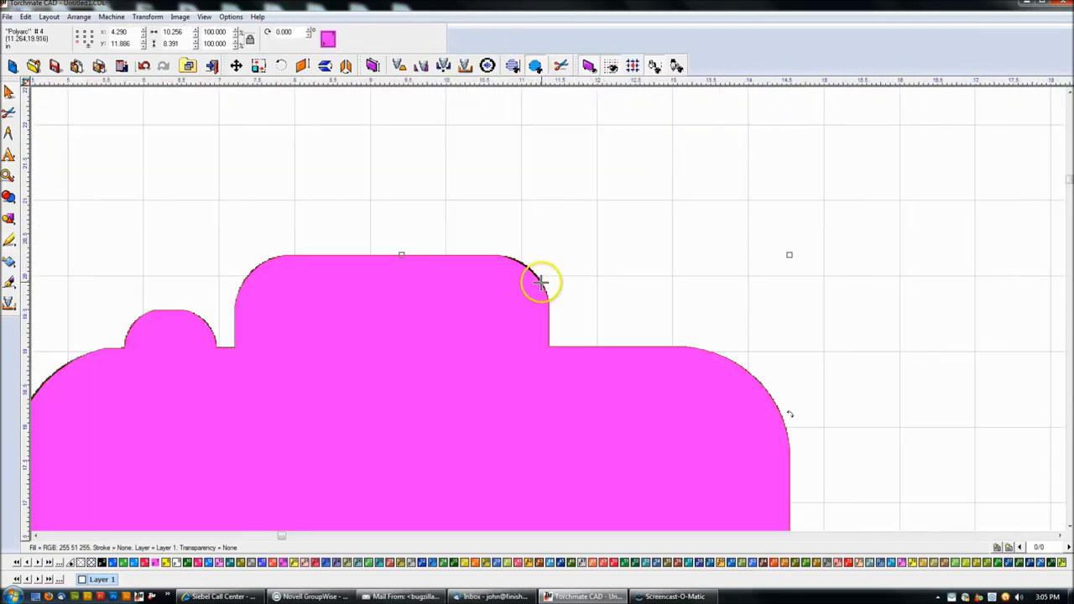
click(269, 200)
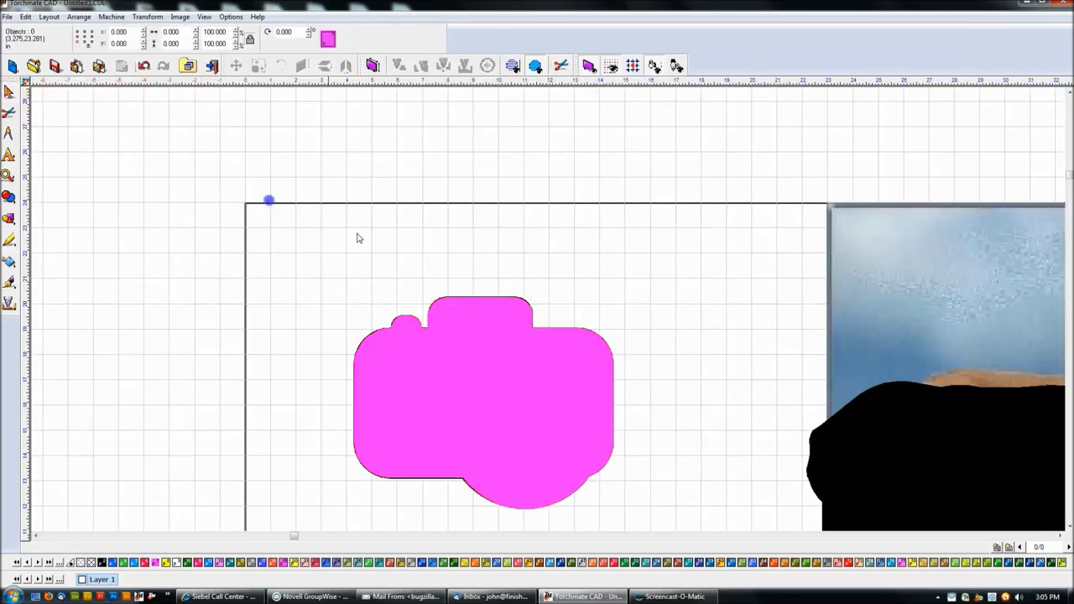
click(452, 375)
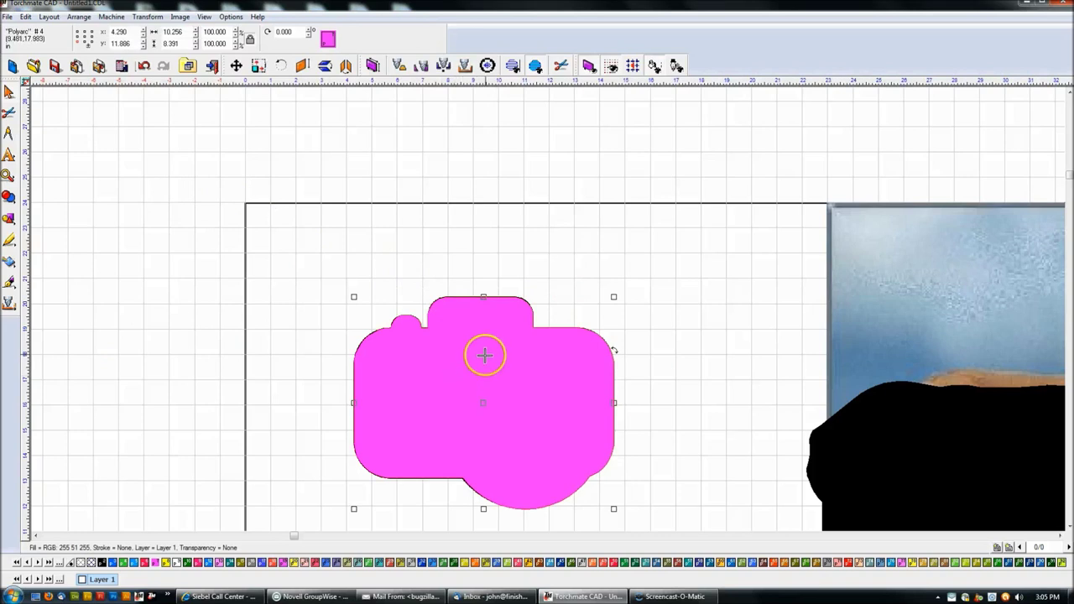
Switch the filled shapes to outline display and delete the imported camera pictogram
key(F5)
click(705, 339)
click(513, 372)
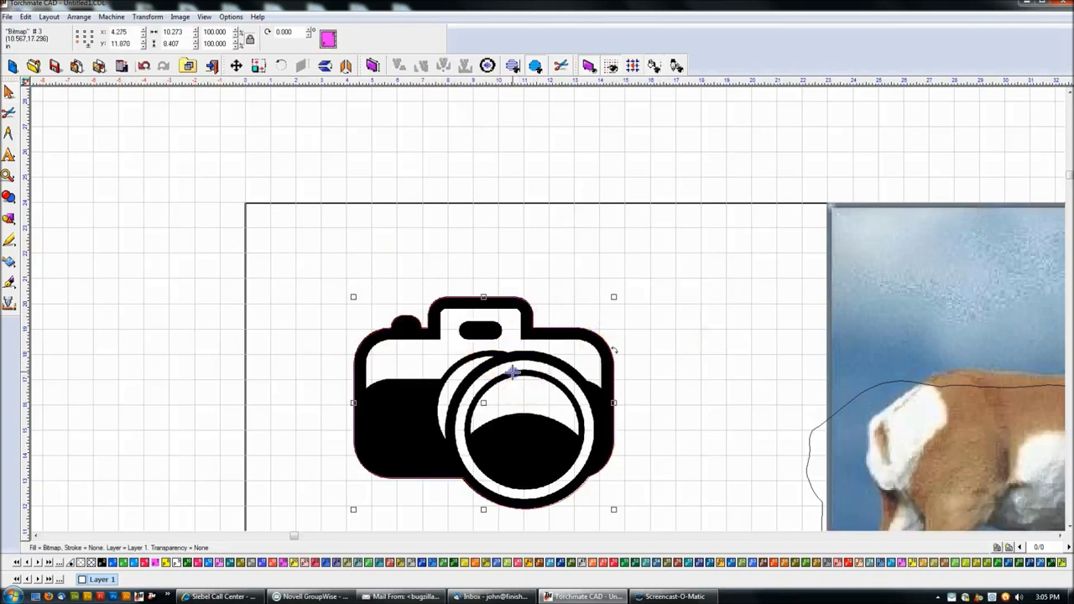
key(Delete)
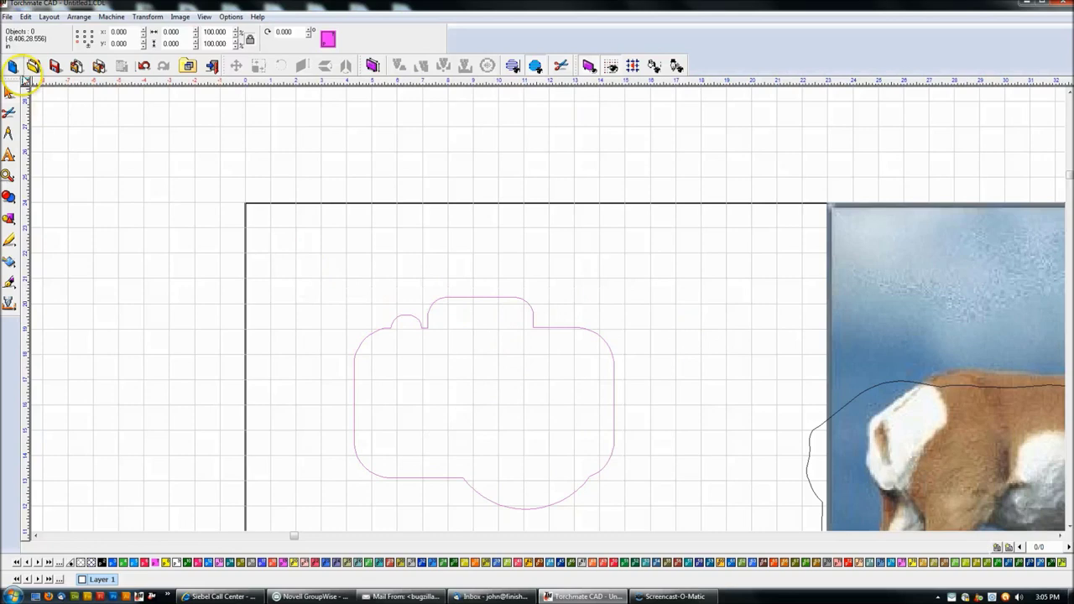
Inspect the traced camera outline on its own and delete it from the page
drag(282, 248, 581, 479)
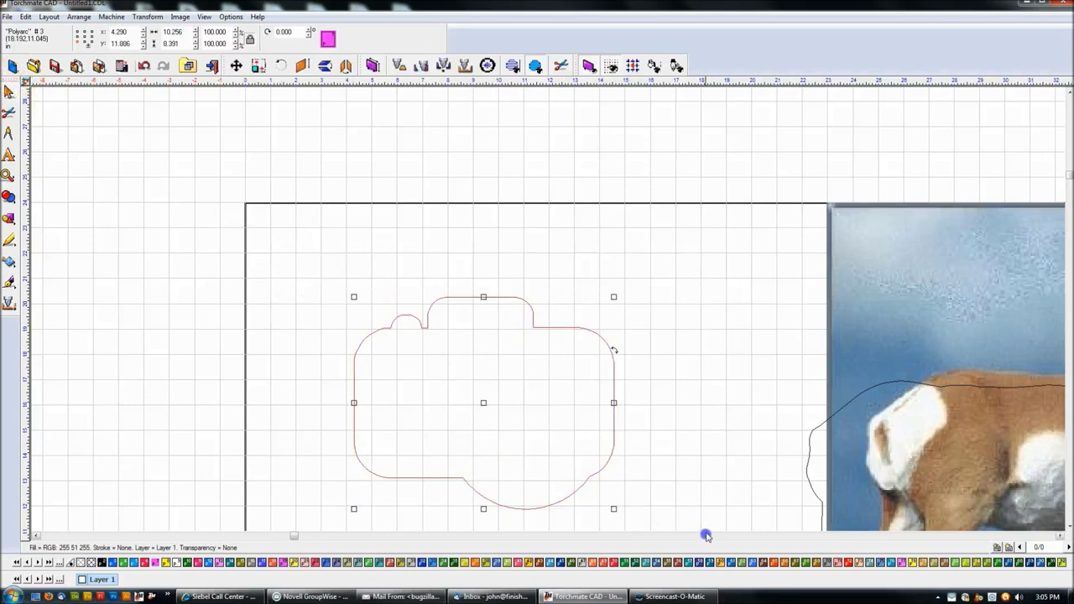
scroll(619, 364, up, 2)
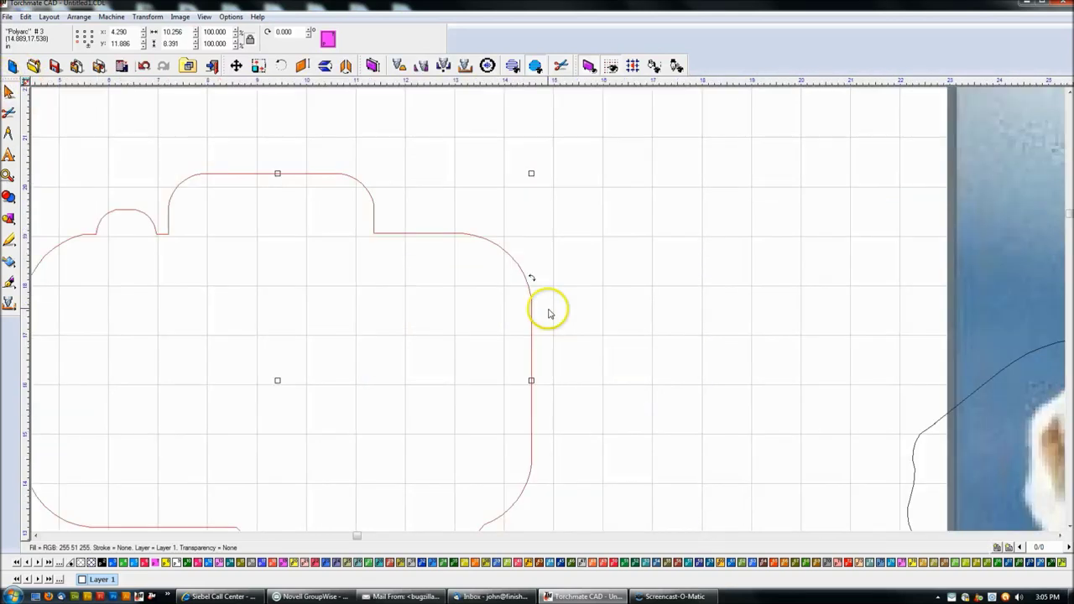
scroll(549, 313, down, 2)
click(587, 314)
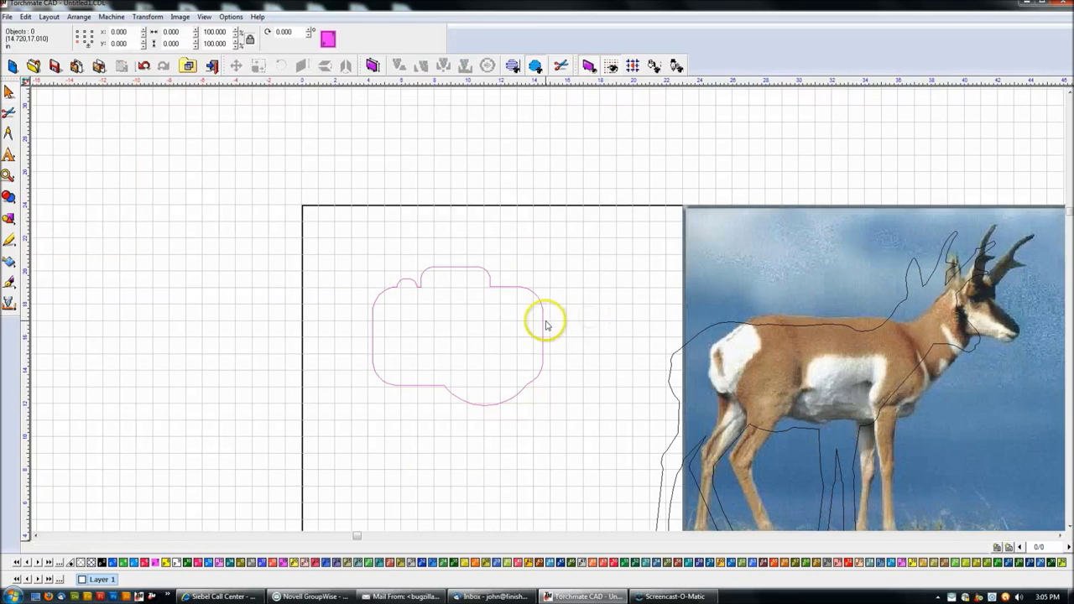
click(542, 323)
key(Delete)
Move the antelope photo onto the empty page area, away from the existing antelope silhouette
click(758, 342)
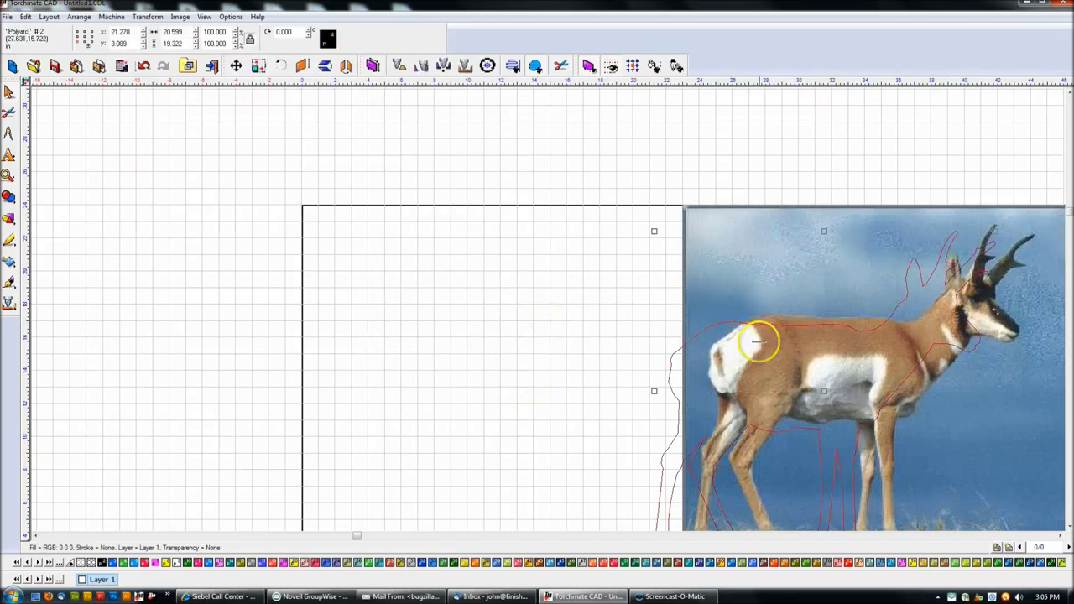
click(827, 384)
drag(828, 384, 411, 337)
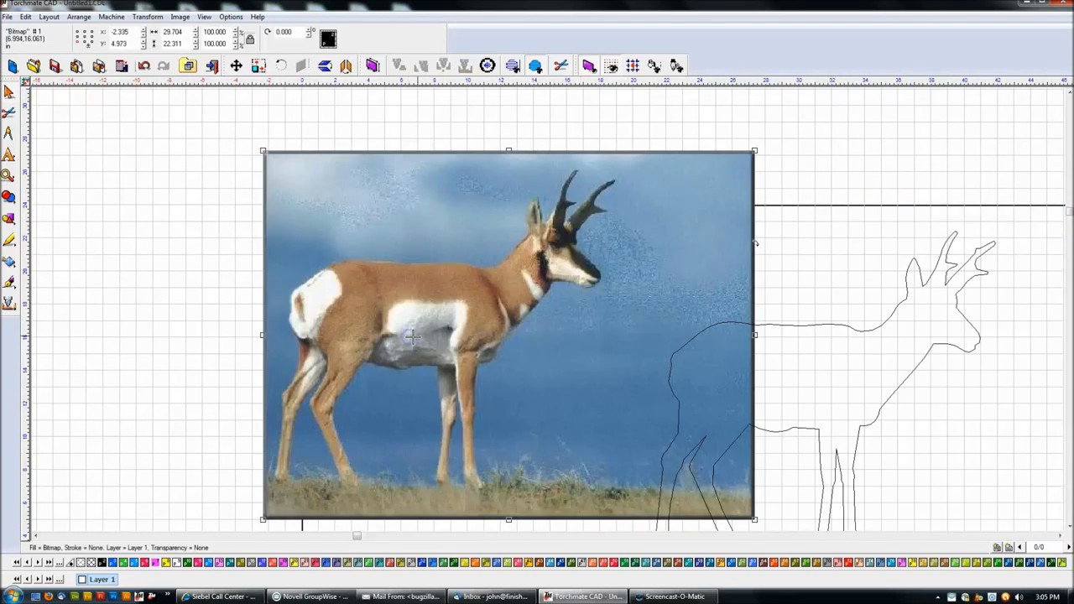
Draw a closed four-point test shape along the antelope's rump and back with the Arc Edit tool and apply it
click(8, 220)
click(8, 240)
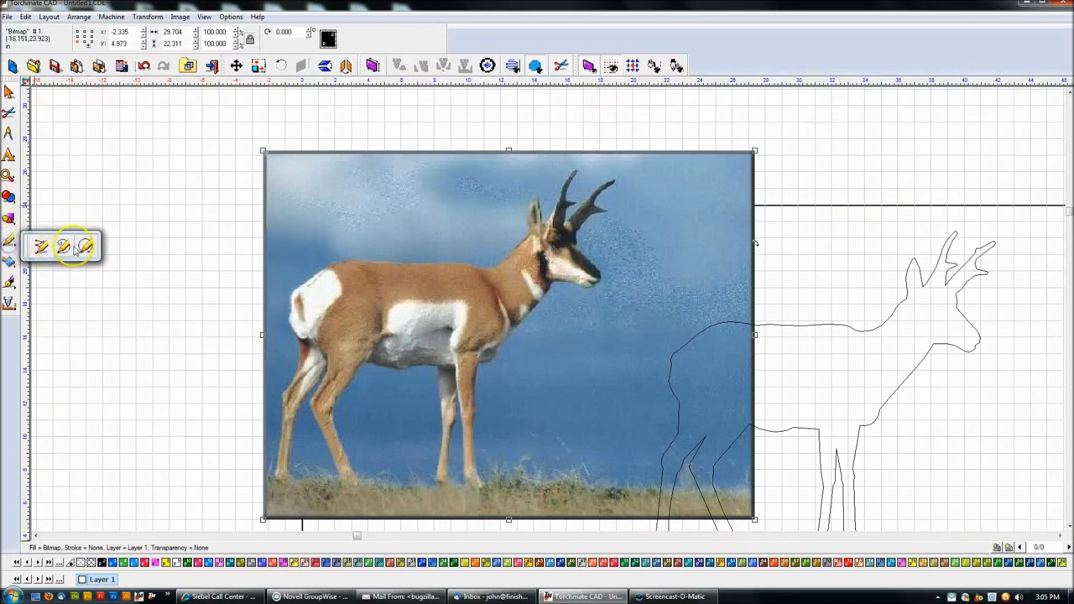
click(85, 243)
scroll(322, 269, up, 3)
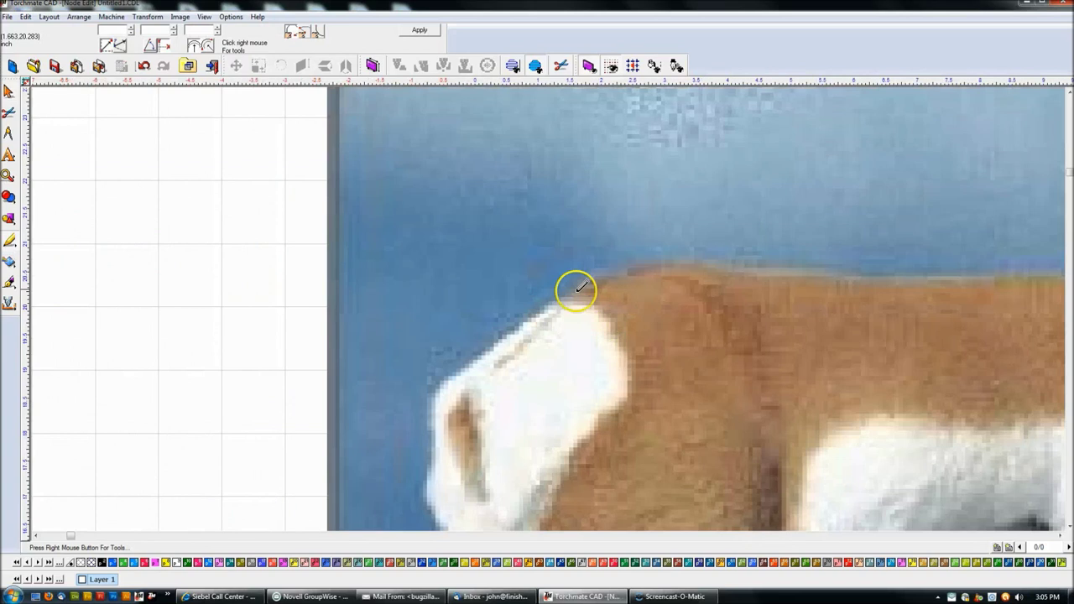
click(684, 265)
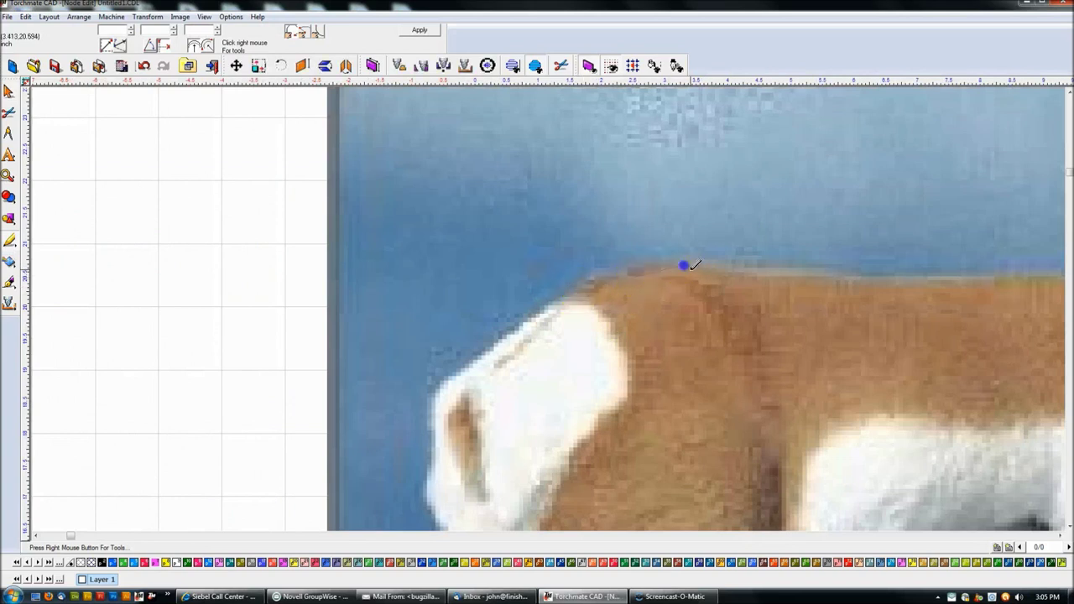
click(853, 280)
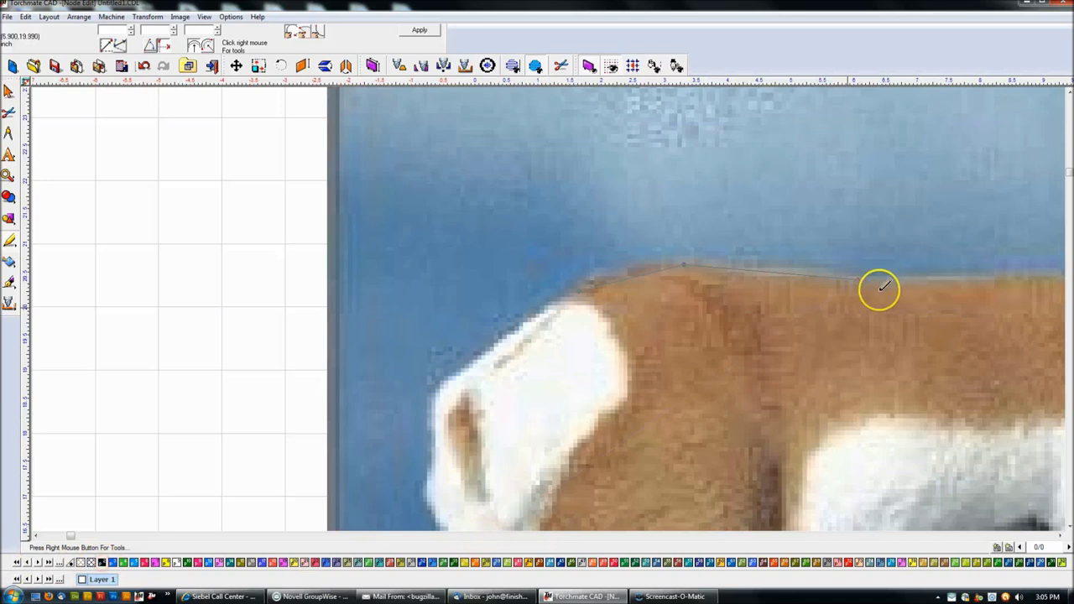
click(588, 396)
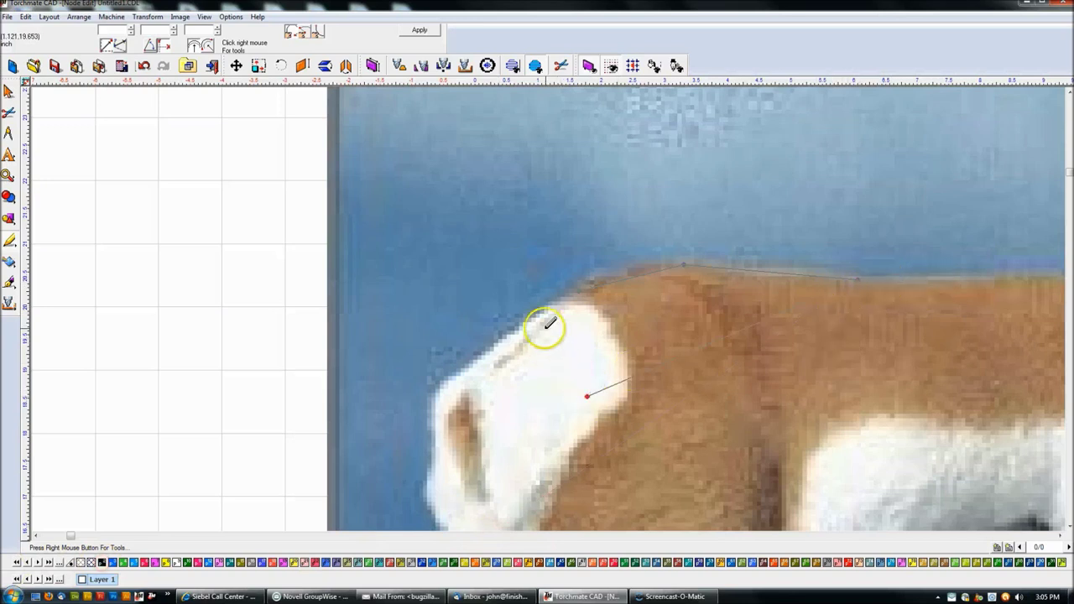
click(580, 292)
click(420, 30)
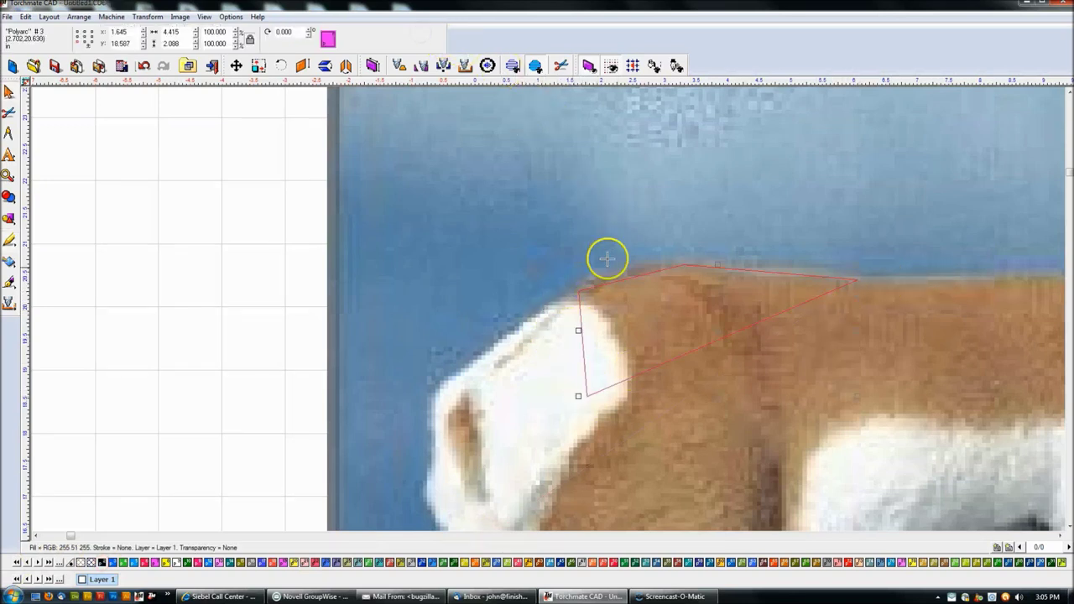
Bend the test shape's straight segments into arcs, matching the upper ones to the antelope's back line
double_click(628, 278)
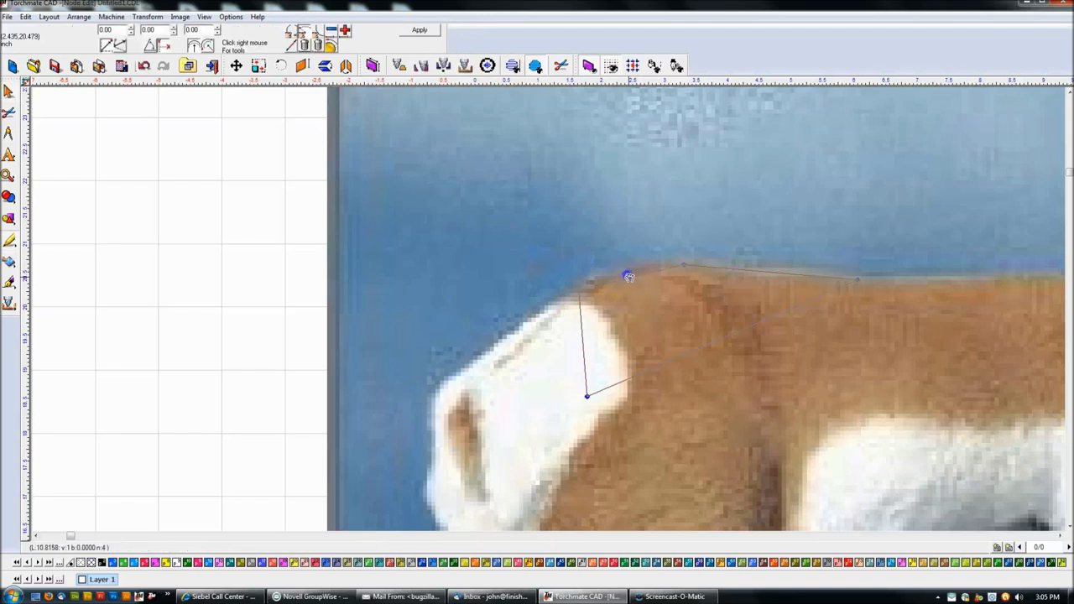
drag(624, 271, 624, 272)
drag(732, 270, 733, 272)
drag(579, 294, 547, 333)
click(667, 355)
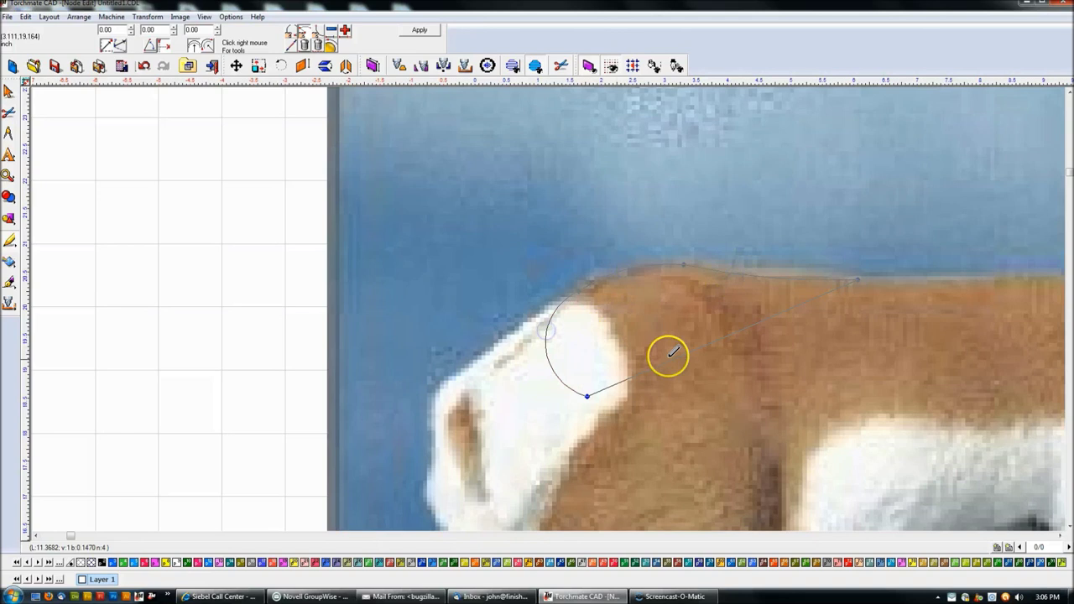
click(9, 94)
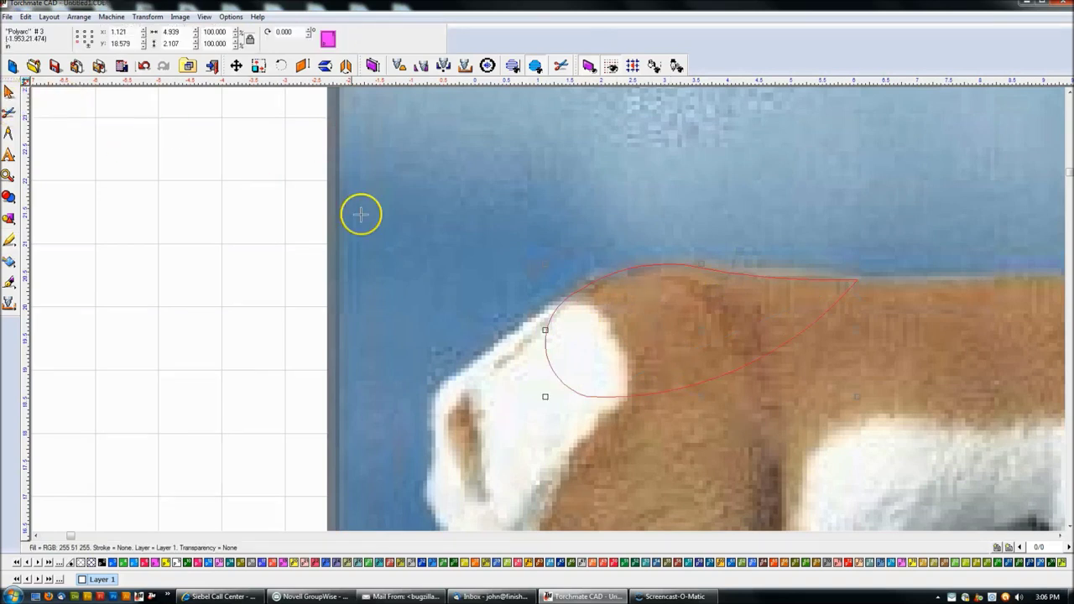
Fill the curved test shape black and delete it
click(101, 563)
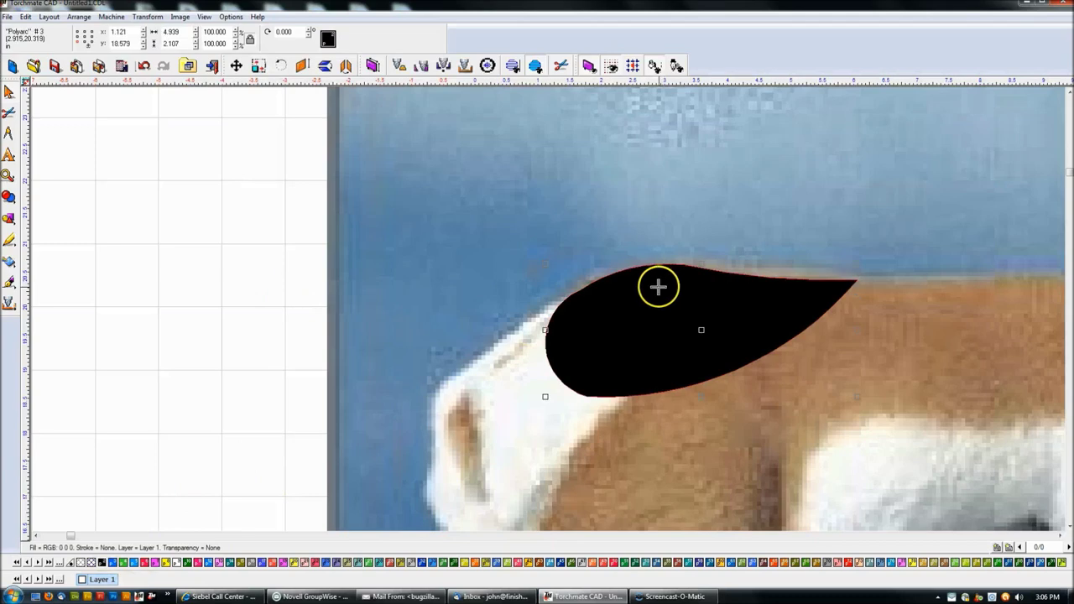
key(Delete)
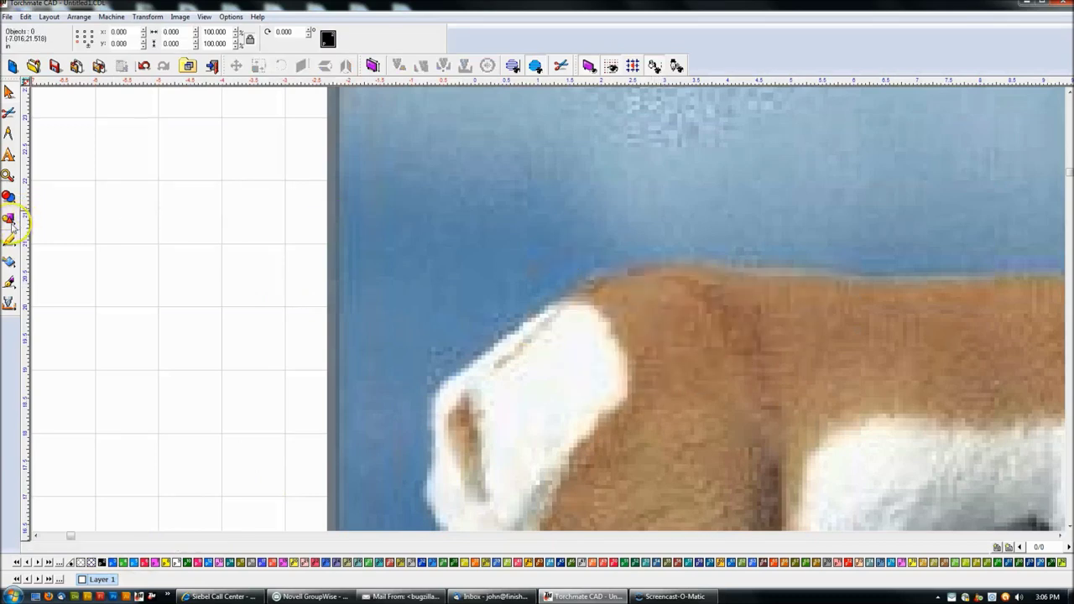
Trace the antler nearer the ear with straight Arc Edit segments around its base, tip and forward prong
click(11, 220)
click(84, 243)
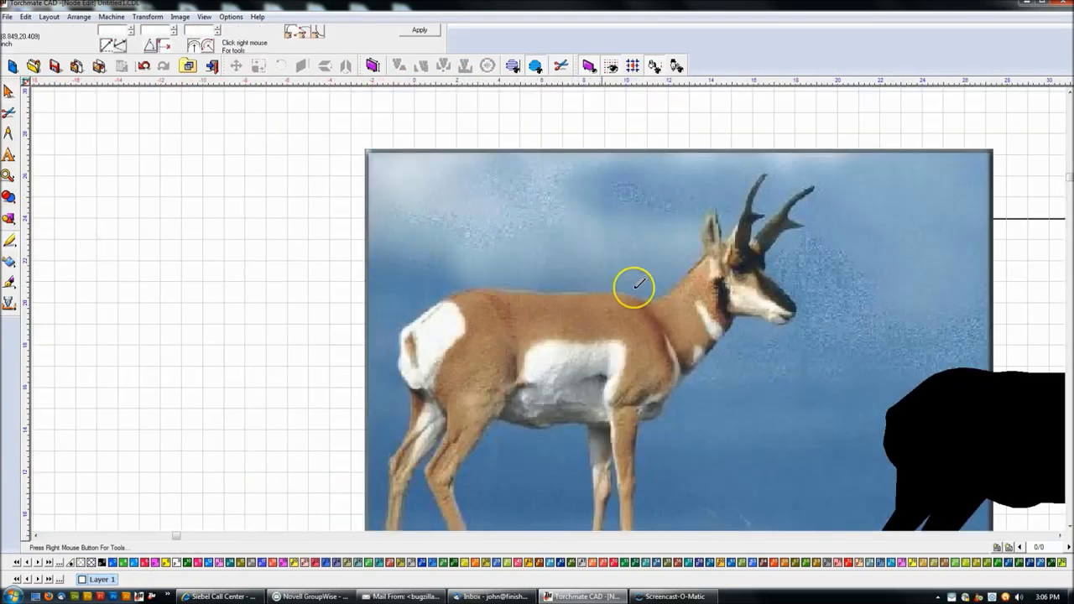
scroll(638, 285, up, 3)
scroll(563, 271, down, 3)
scroll(468, 317, up, 3)
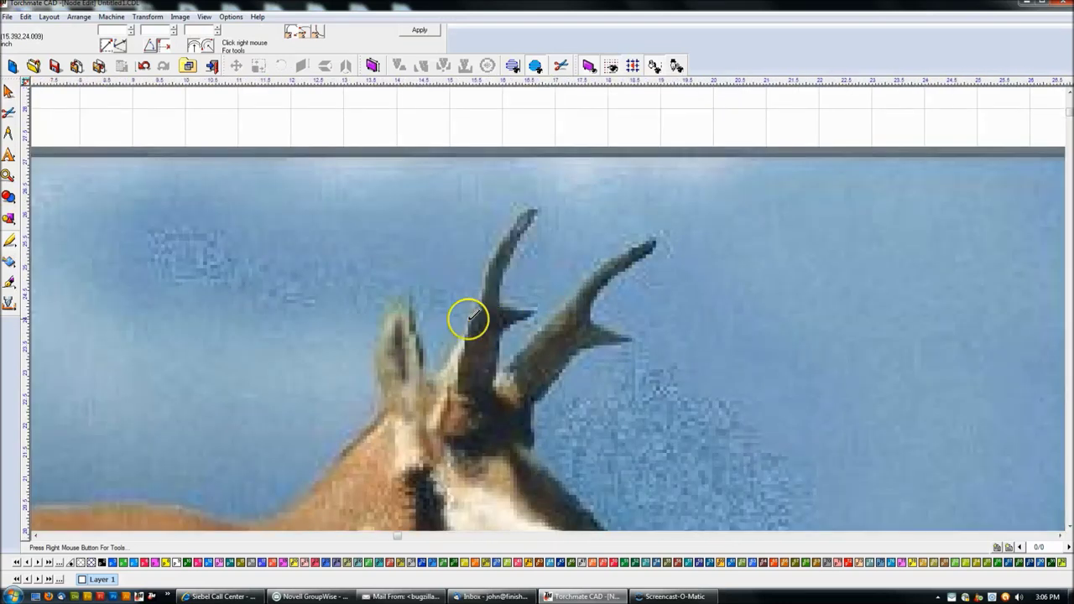
click(433, 373)
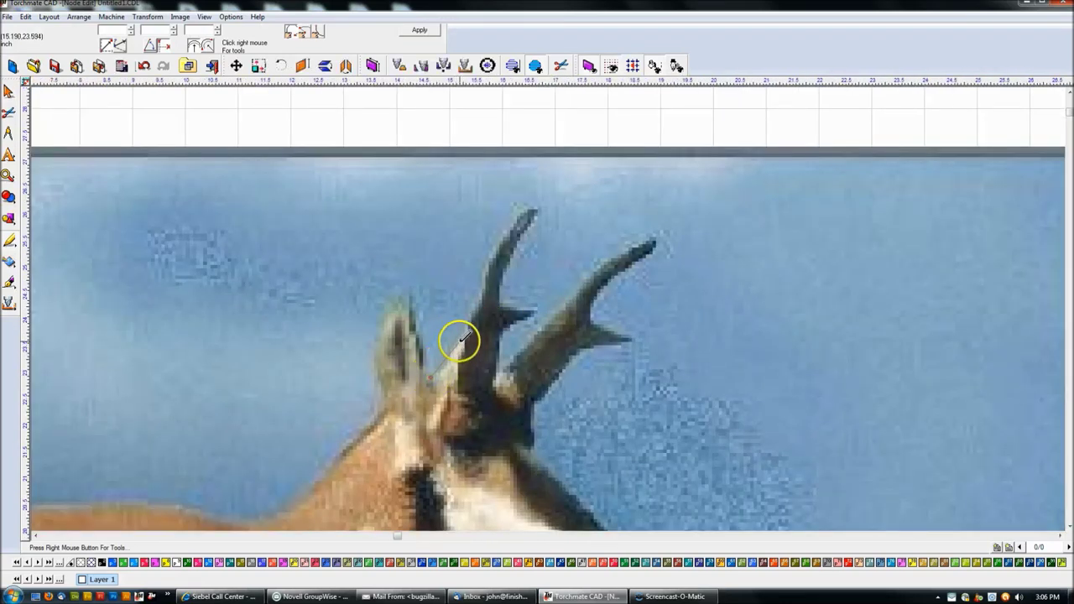
click(533, 209)
click(535, 314)
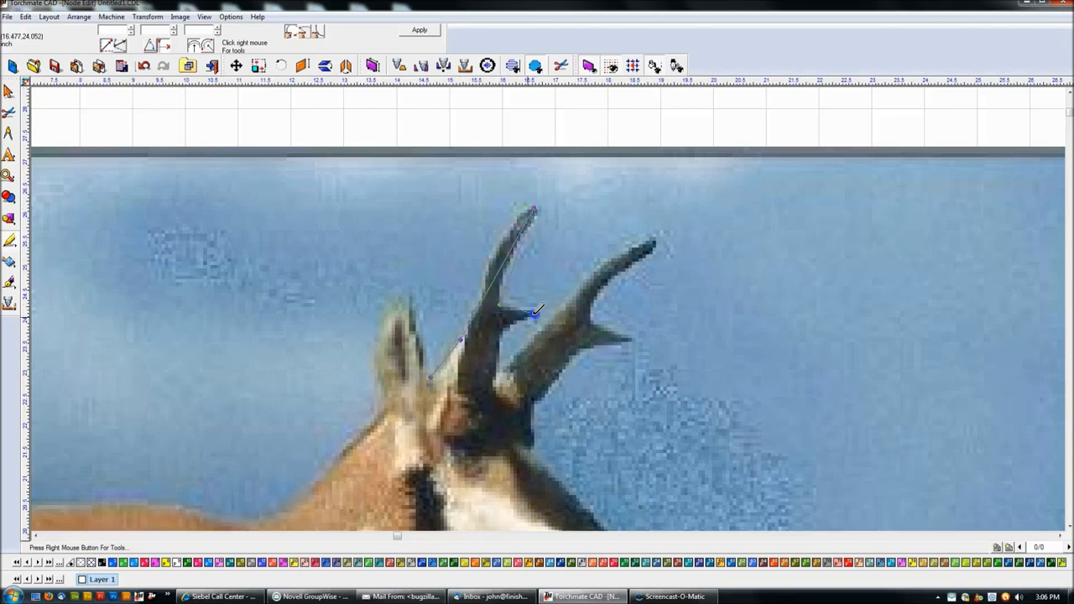
click(499, 372)
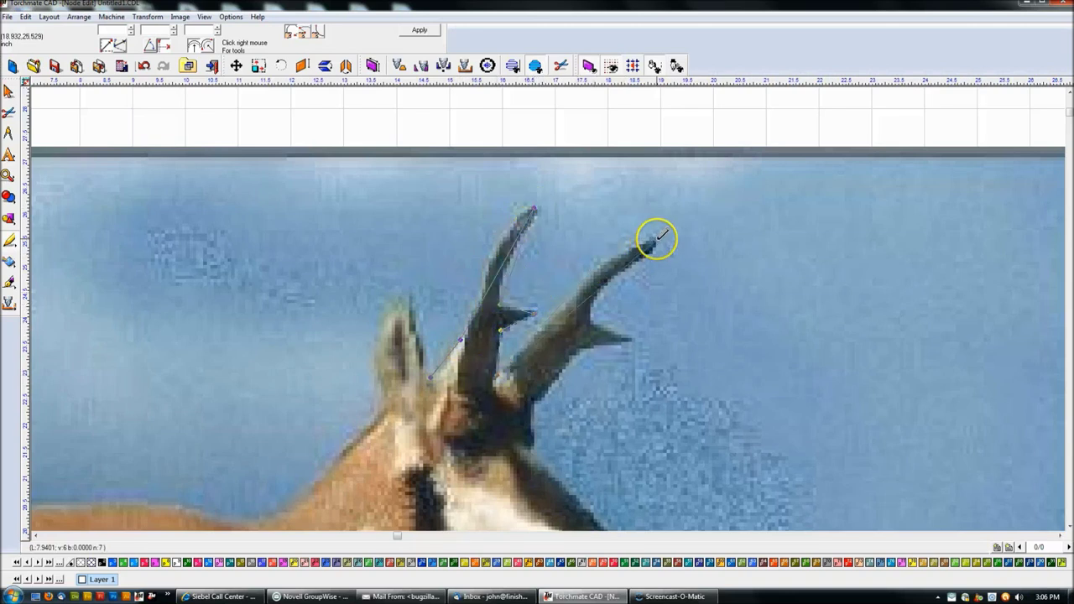
Continue the straight-segment outline around the second antler's prong down to the brow and apply the closed shape
click(590, 303)
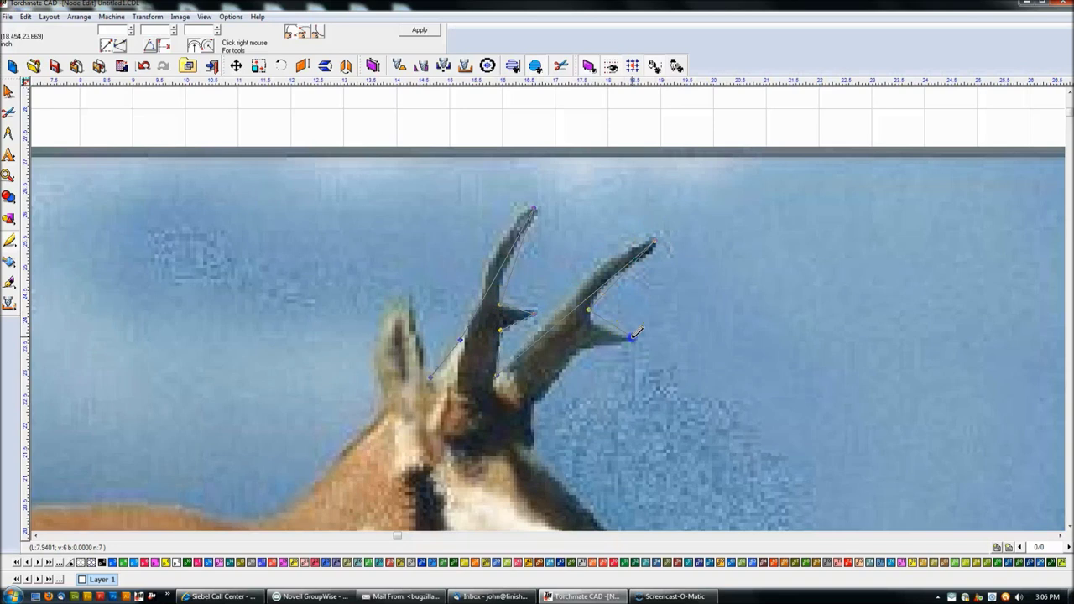
click(583, 353)
click(530, 408)
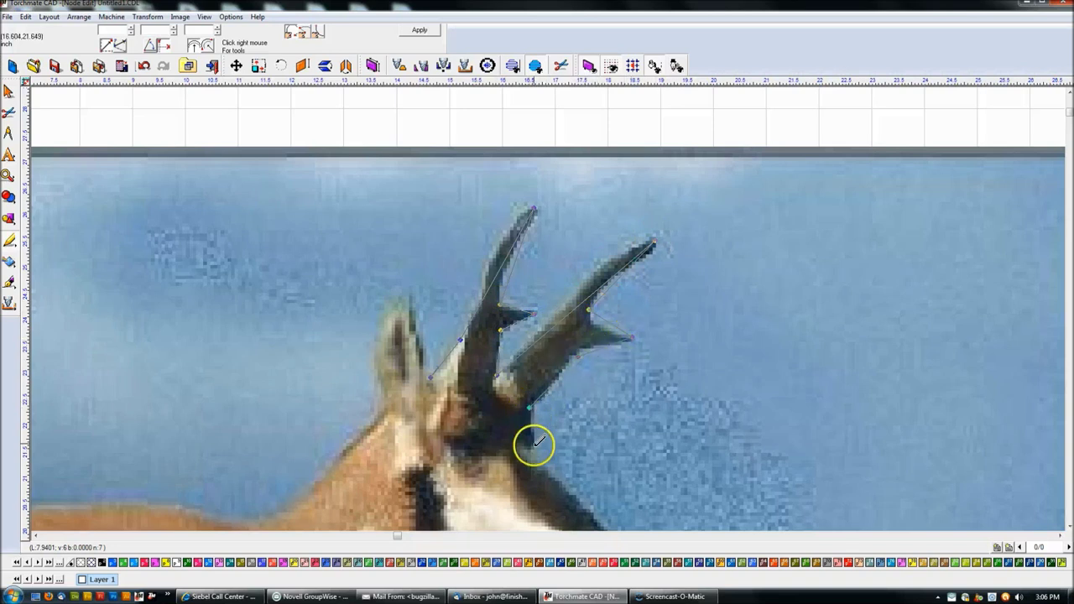
click(532, 446)
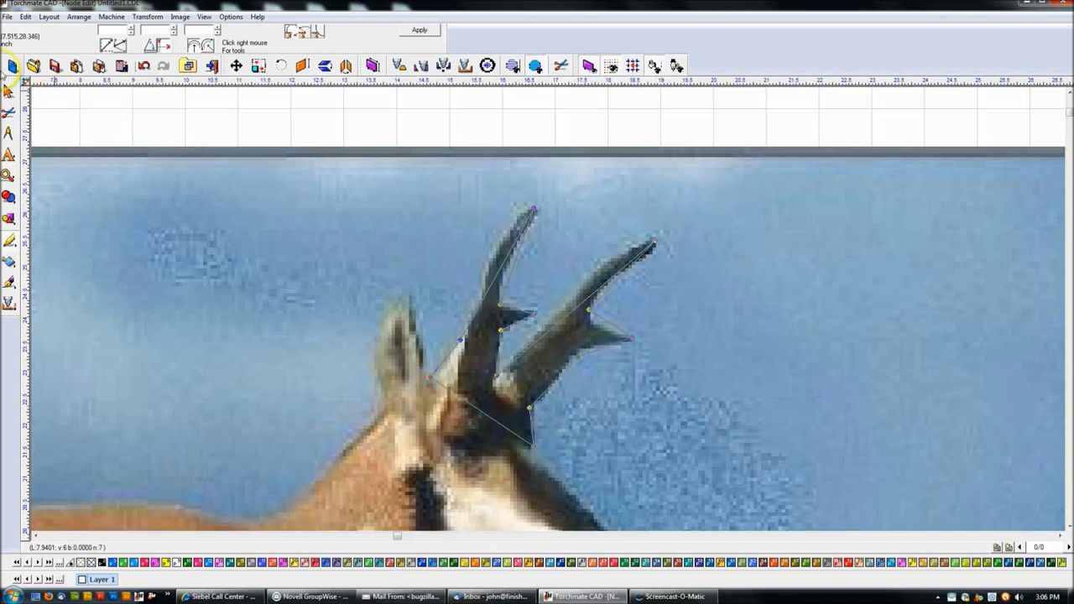
click(419, 30)
Reopen the antler outline for node editing and bend the first antler's rear edge into arcs that follow the photo
click(526, 266)
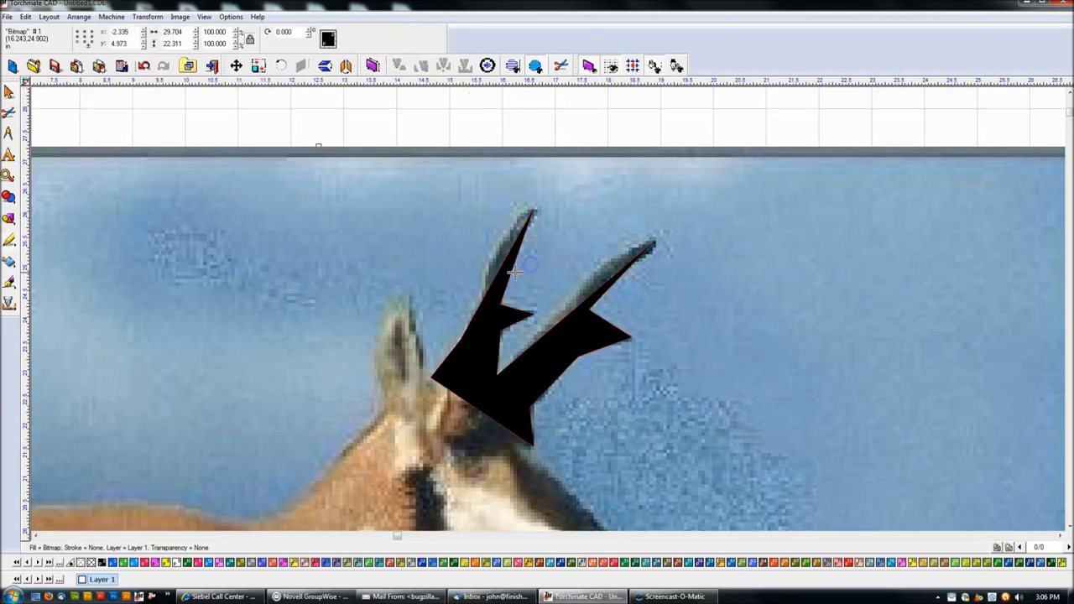
drag(507, 269, 491, 284)
double_click(490, 284)
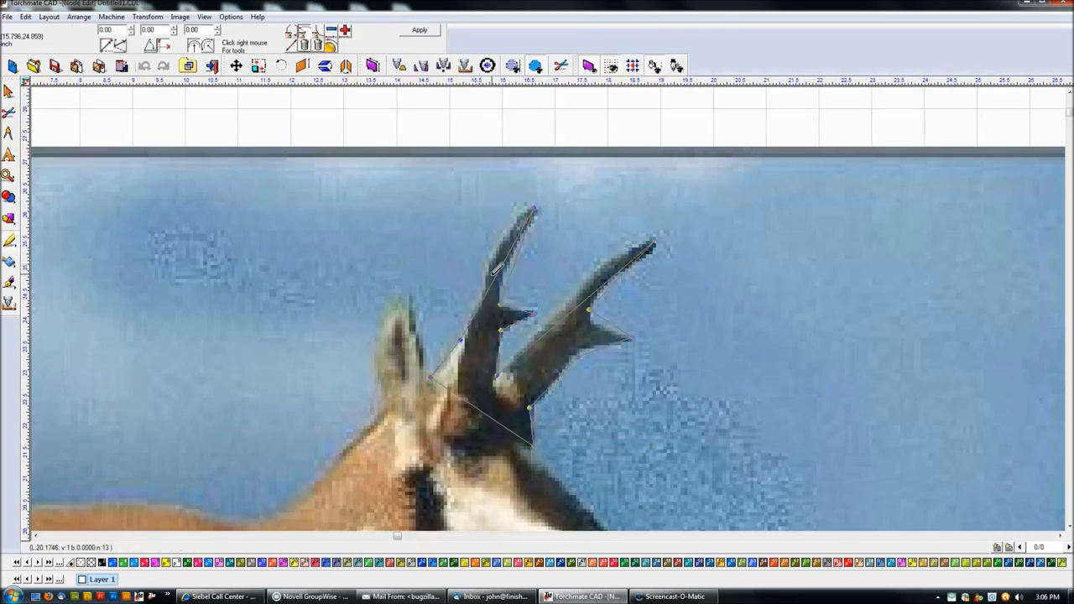
scroll(494, 284, up, 3)
scroll(539, 339, down, 2)
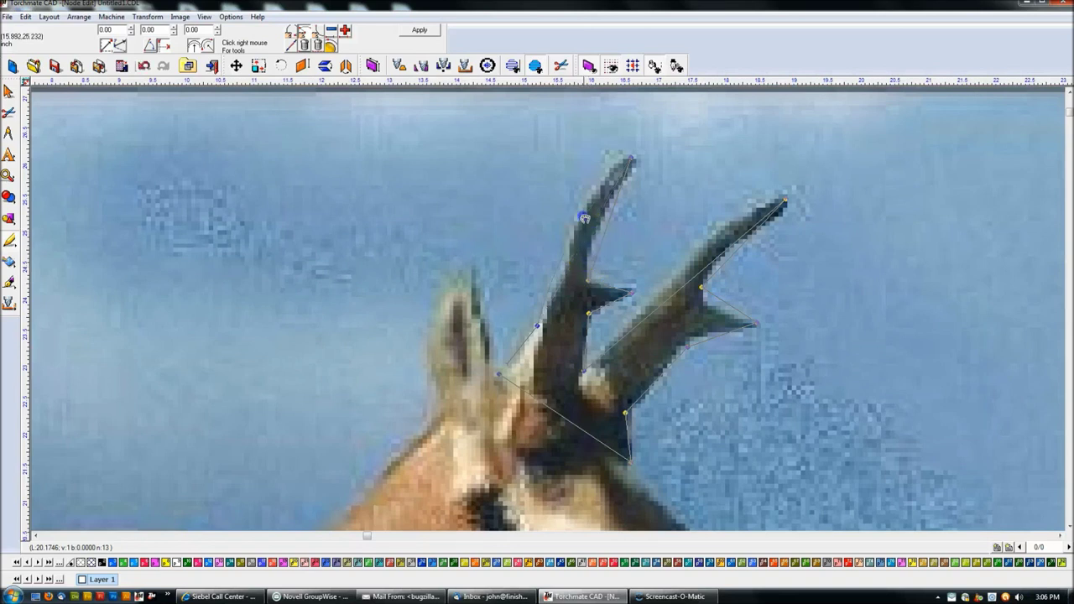
mouse_move(568, 243)
mouse_down()
mouse_move(570, 266)
mouse_move(586, 237)
mouse_up()
drag(568, 287, 556, 294)
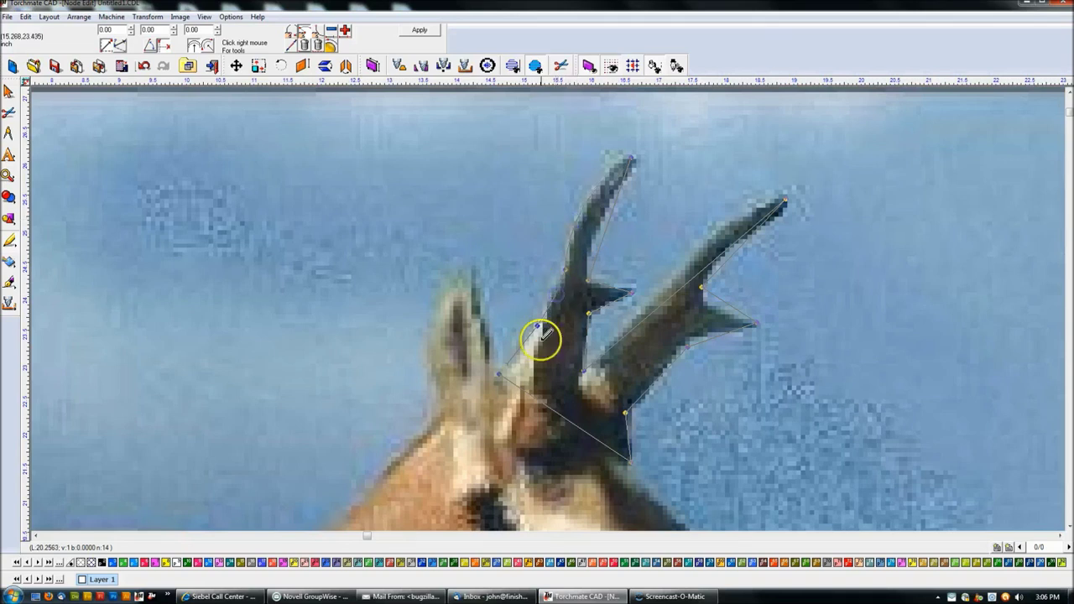
click(519, 353)
Round the outline at the first antler's tip using an added point and curve its front edge to match the photo
drag(606, 285, 614, 216)
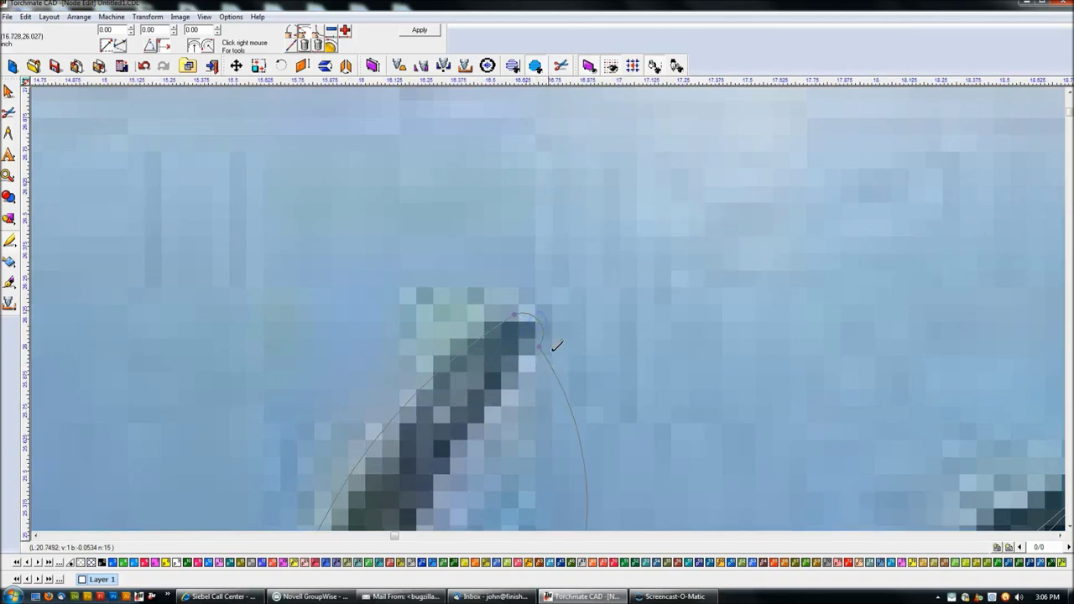
scroll(554, 347, down, 6)
scroll(546, 312, up, 3)
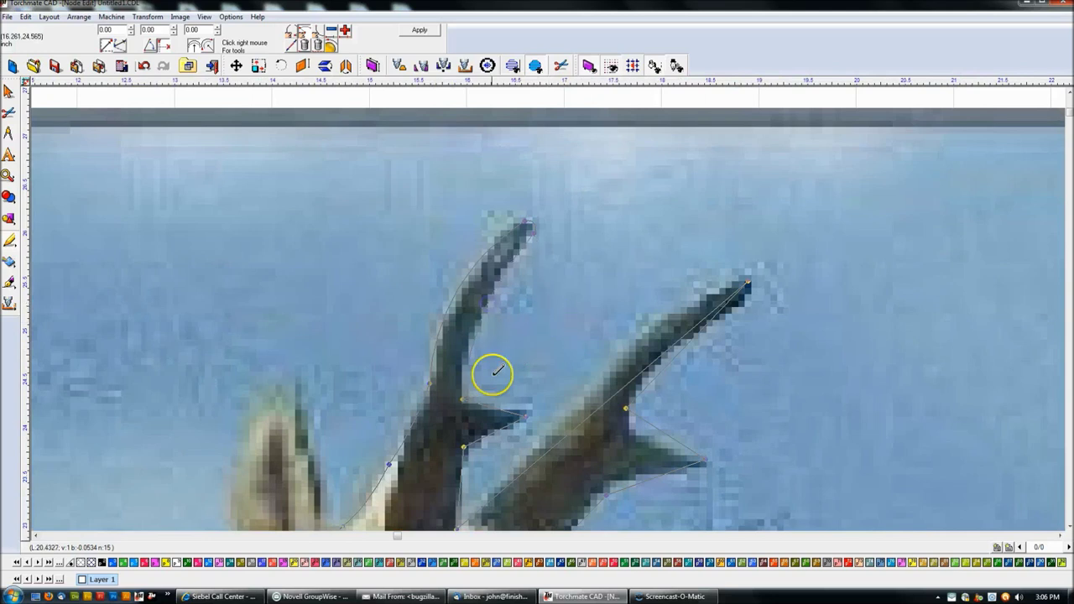
Add points along the first antler's forward prong to blunt its tip and curve its underside to match the photo
scroll(524, 420, up, 5)
click(495, 340)
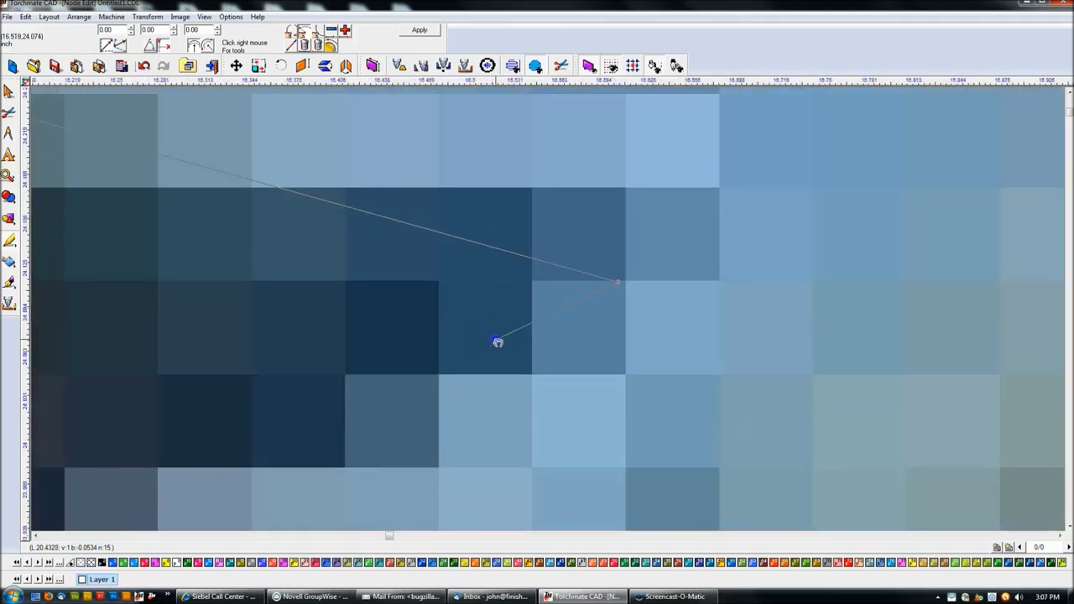
drag(497, 342, 500, 343)
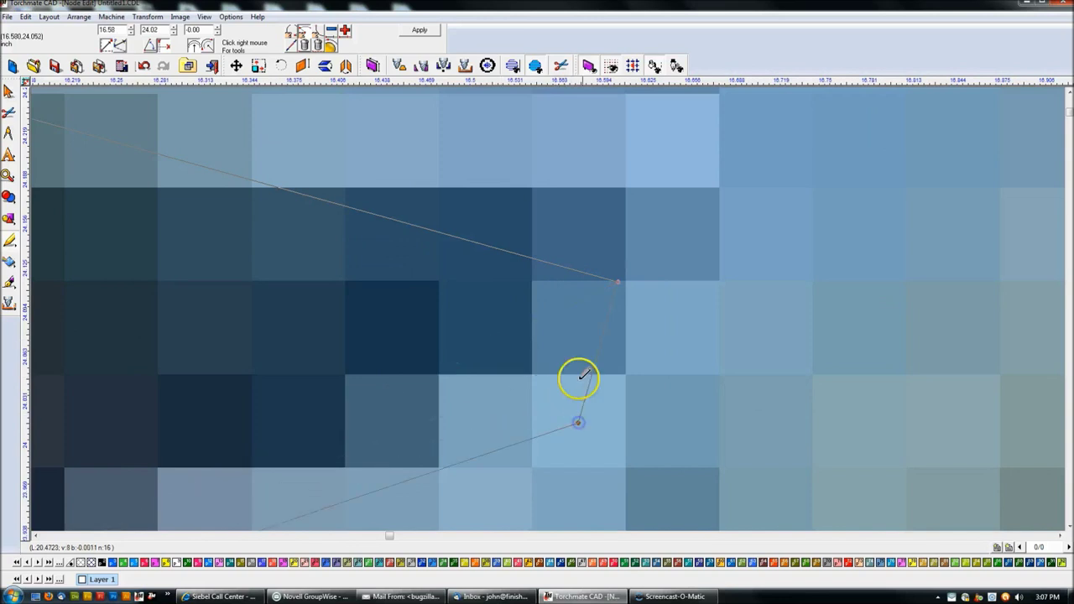
drag(584, 375, 601, 356)
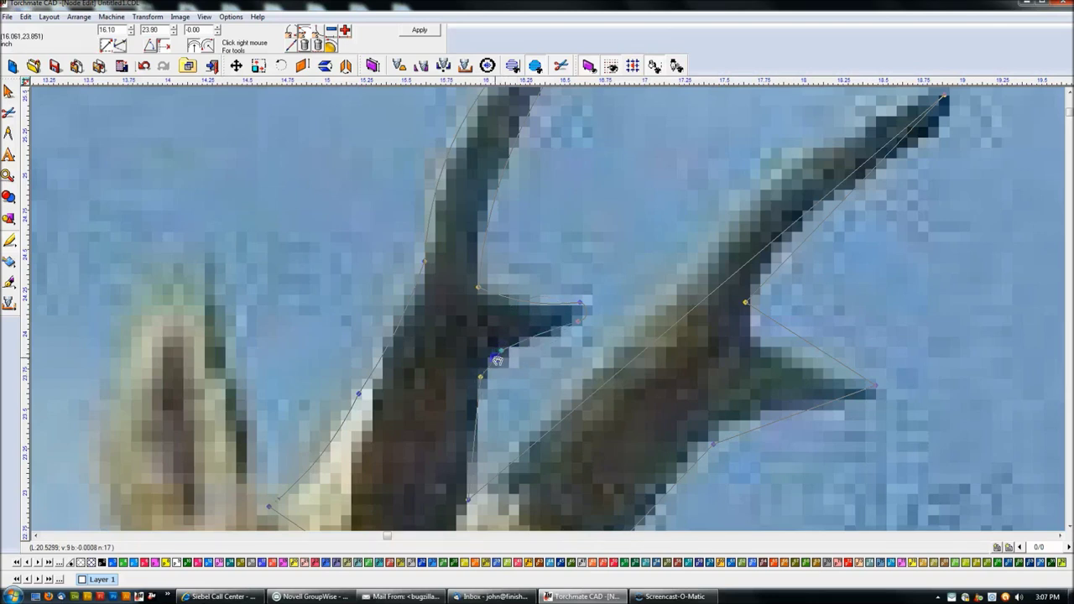
Bend the second antler's rear edge to follow the photo, add an arc at its tip, and exit node editing
scroll(501, 372, down, 2)
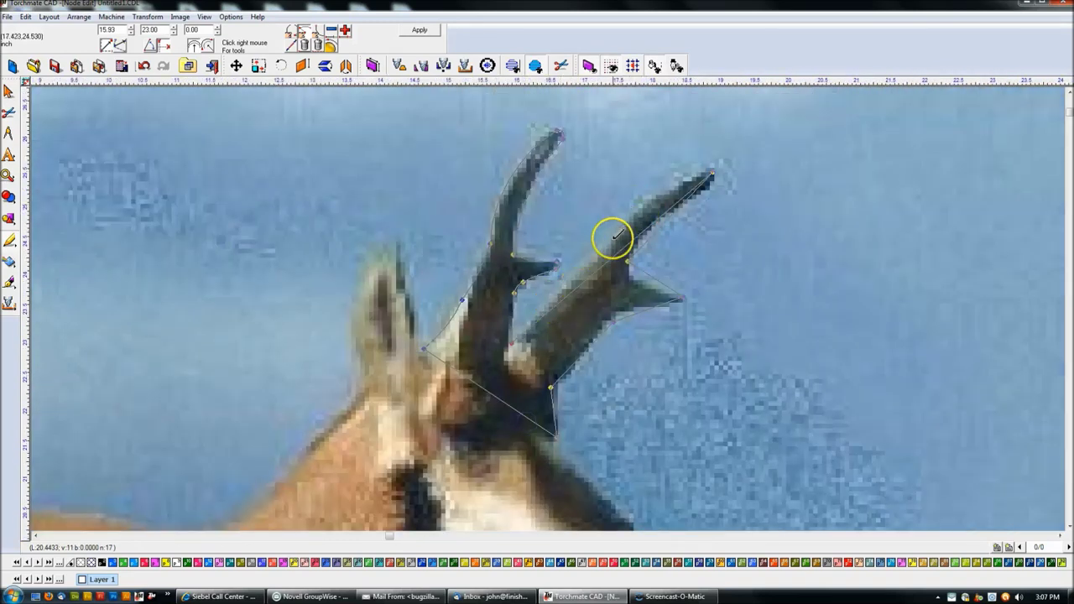
click(601, 248)
drag(628, 229, 661, 196)
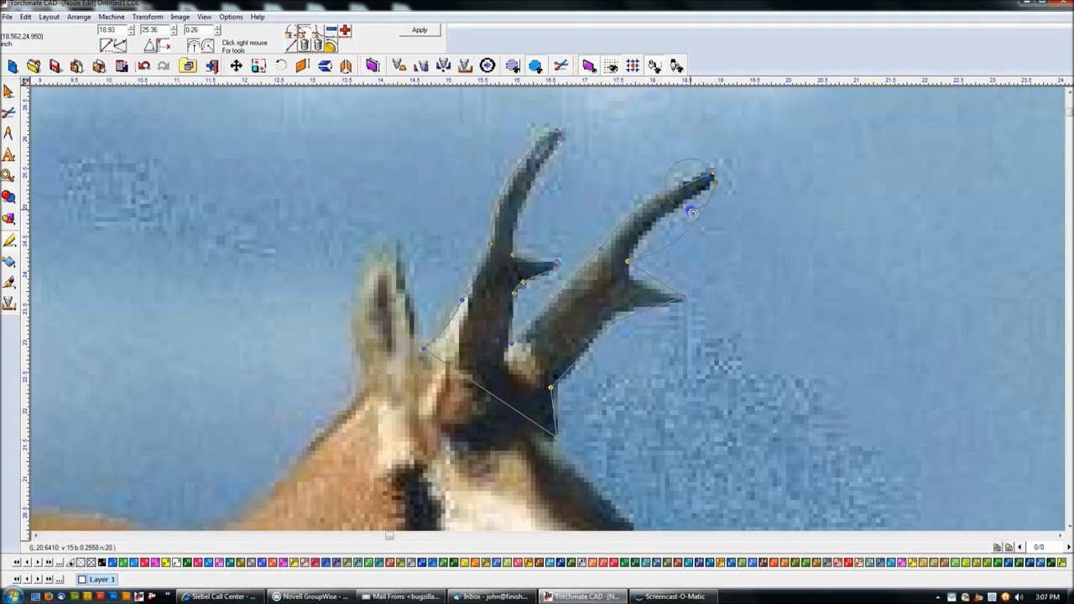
click(8, 90)
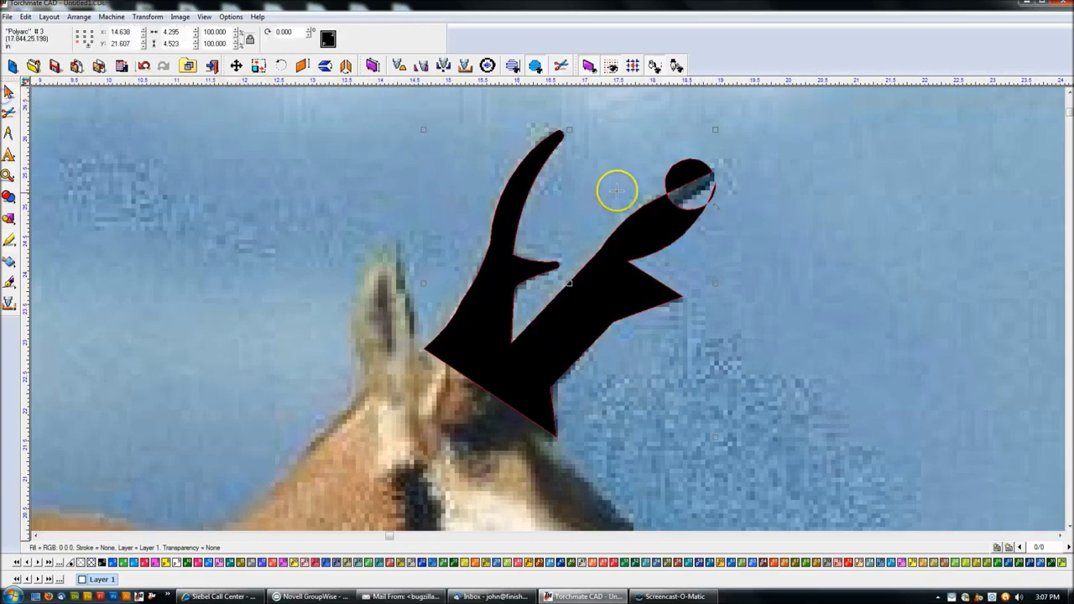
Reopen the antler outline, shrink the oversized arc at the second antler's tip, and curve its front edge along the photo
scroll(723, 194, up, 3)
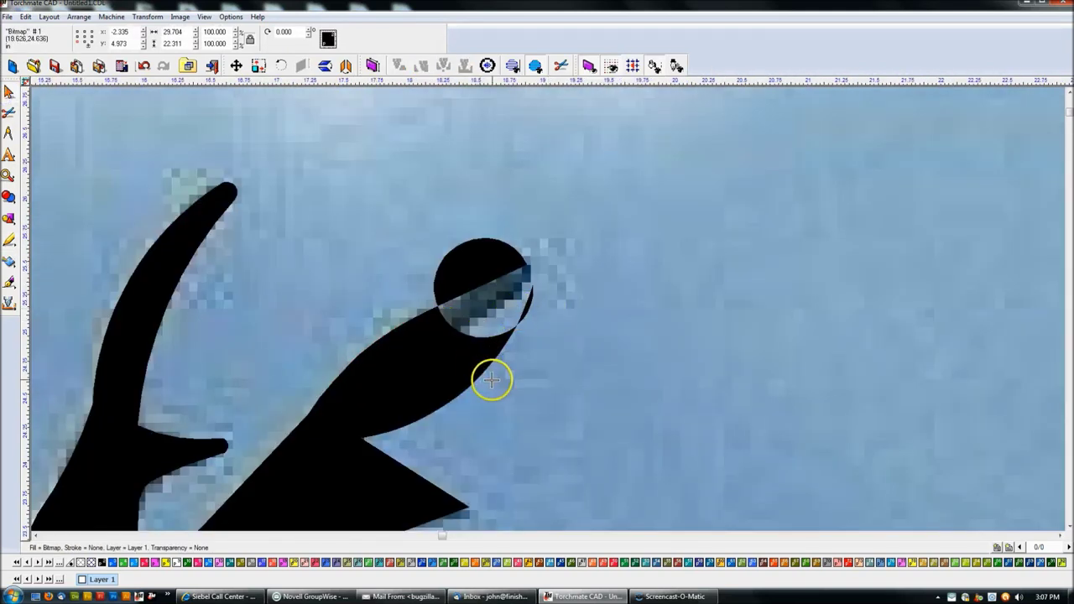
click(469, 339)
double_click(468, 339)
drag(482, 329, 539, 301)
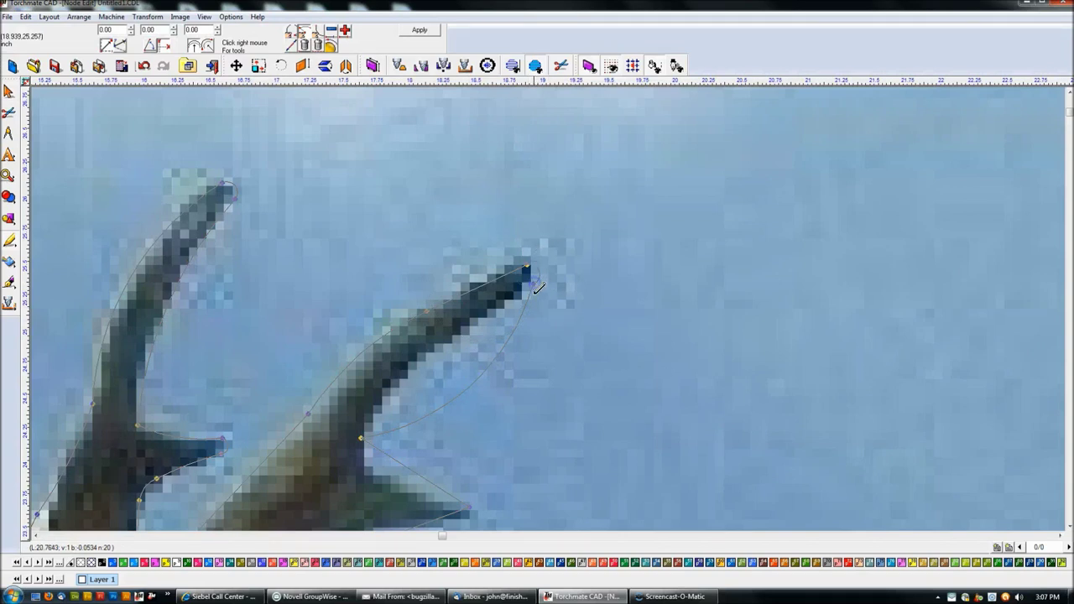
drag(516, 337, 498, 324)
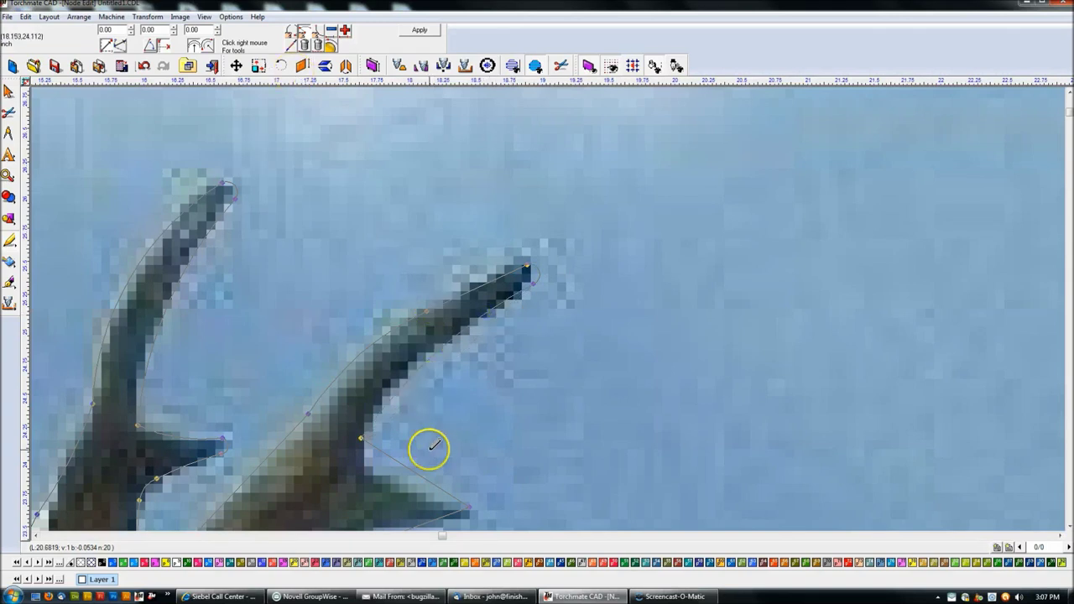
Shape the second antler's forward prong with added points at its base and tip, and bend its edges into arcs matching the photo
drag(394, 481, 368, 475)
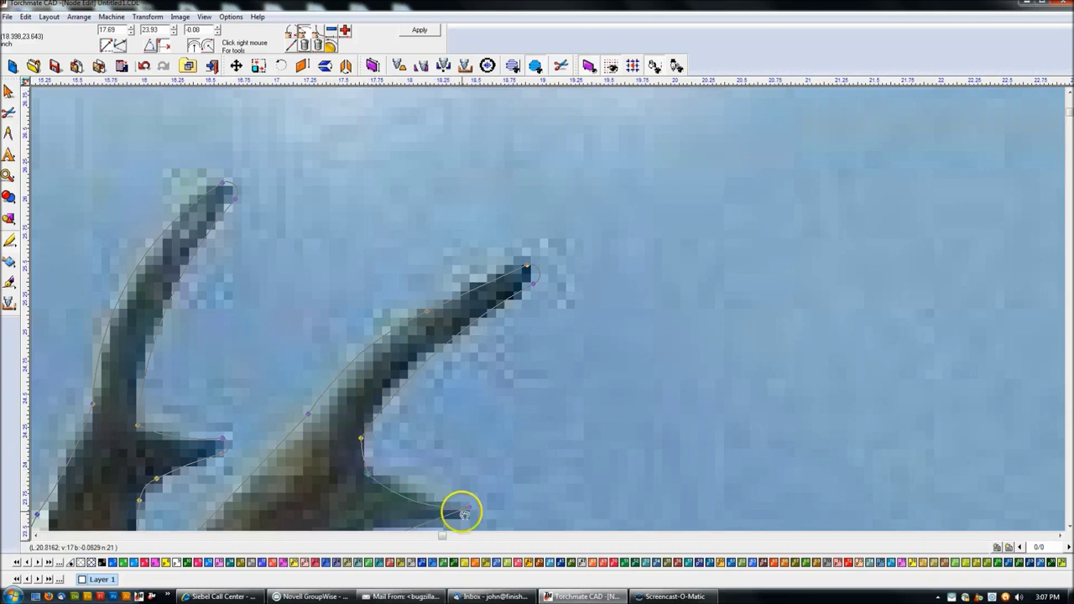
drag(446, 505, 446, 505)
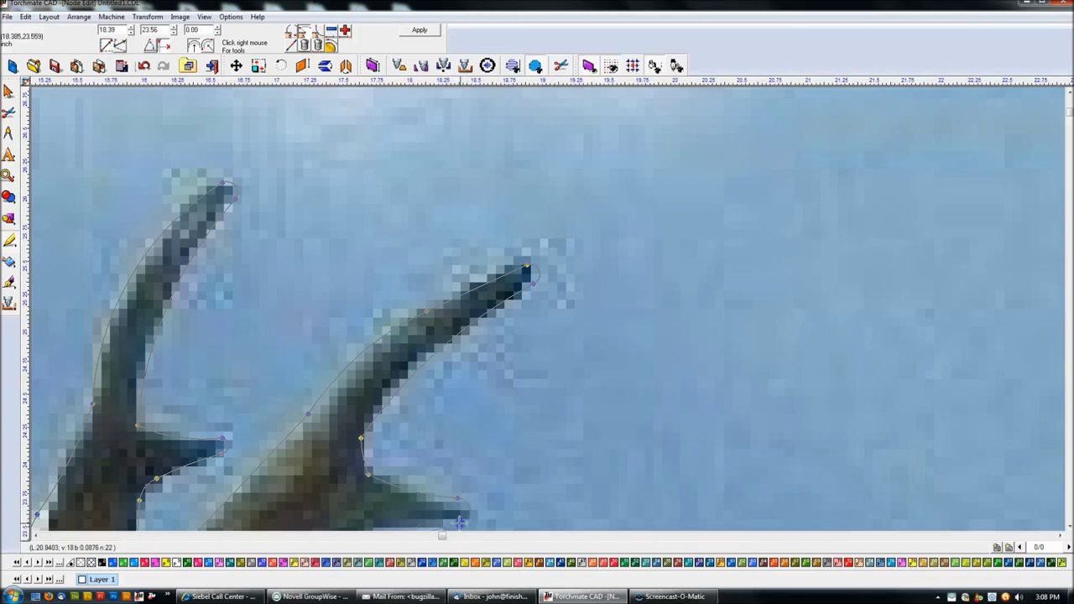
drag(459, 523, 459, 523)
scroll(459, 523, down, 1)
scroll(539, 318, up, 4)
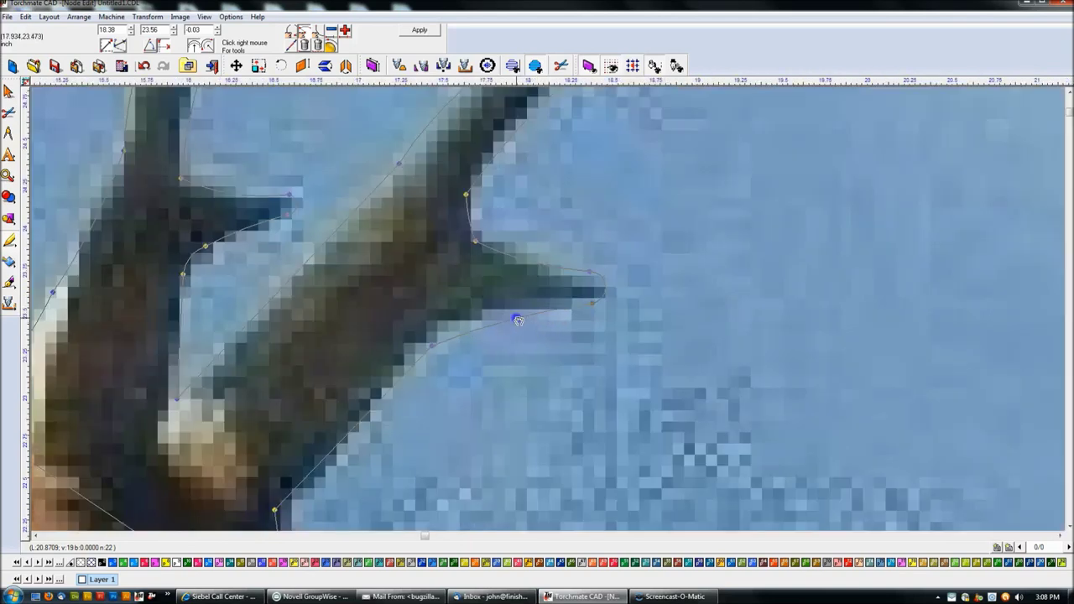
scroll(499, 314, down, 4)
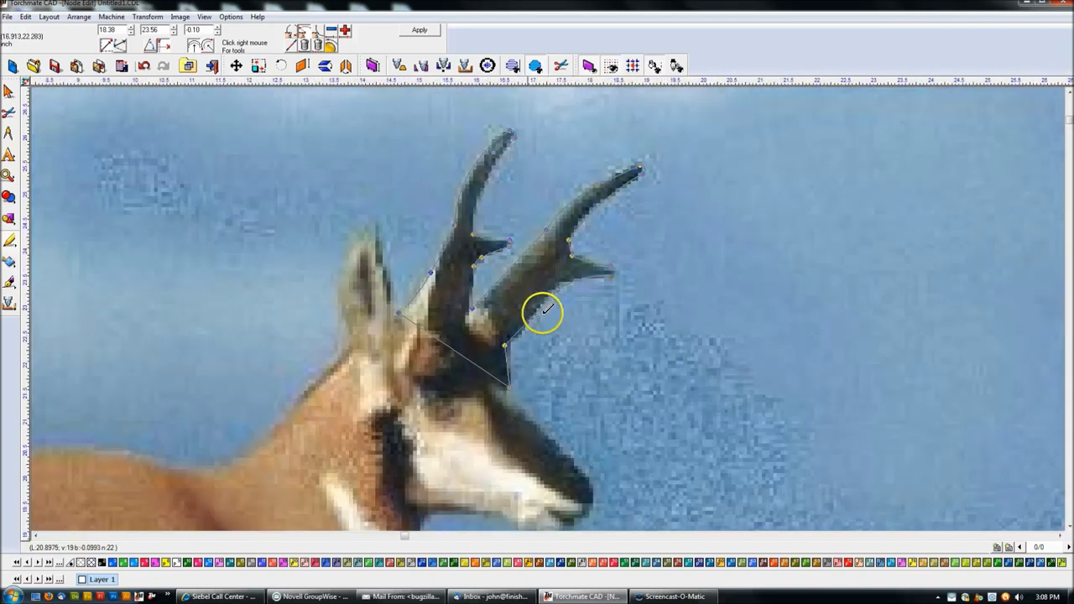
scroll(500, 245, up, 5)
drag(503, 244, 490, 222)
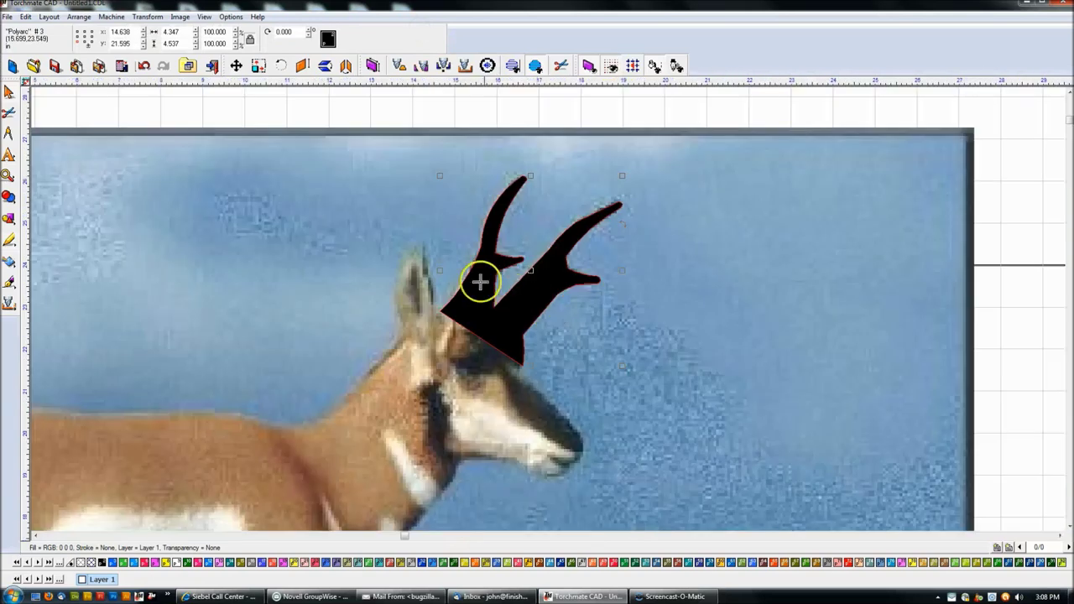
Move the traced antler shape off the photo and beside the finished silhouette's antlers for a close comparison
click(339, 157)
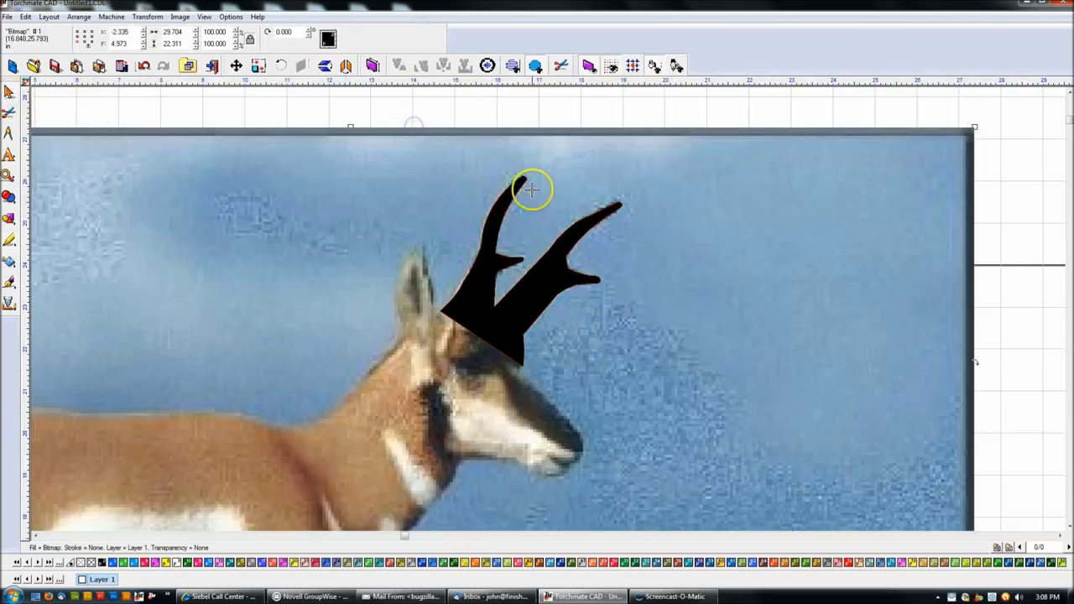
scroll(566, 240, down, 4)
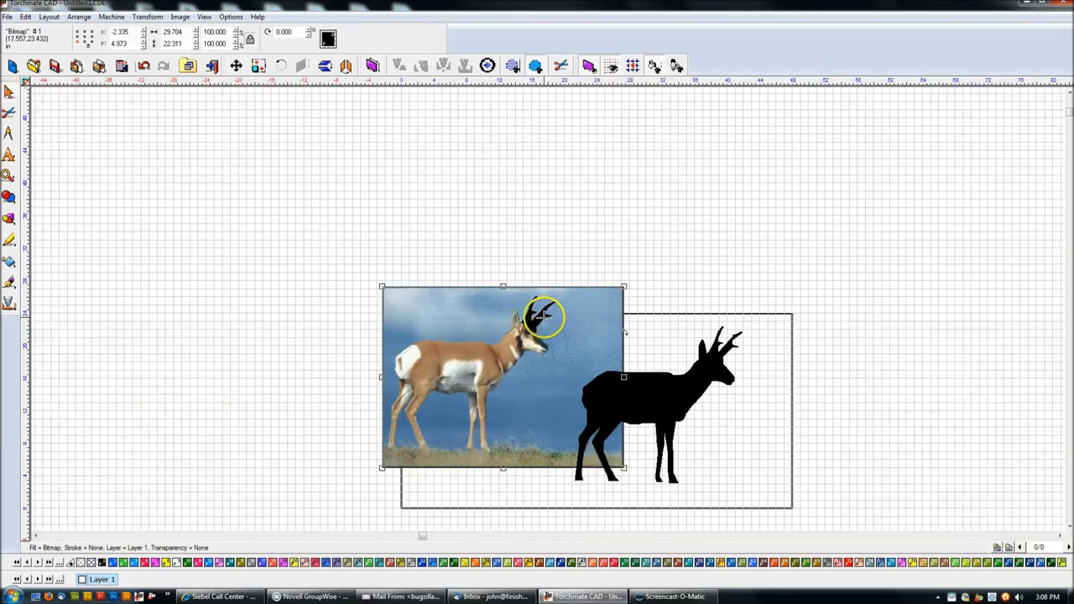
drag(543, 317, 747, 352)
scroll(747, 352, up, 4)
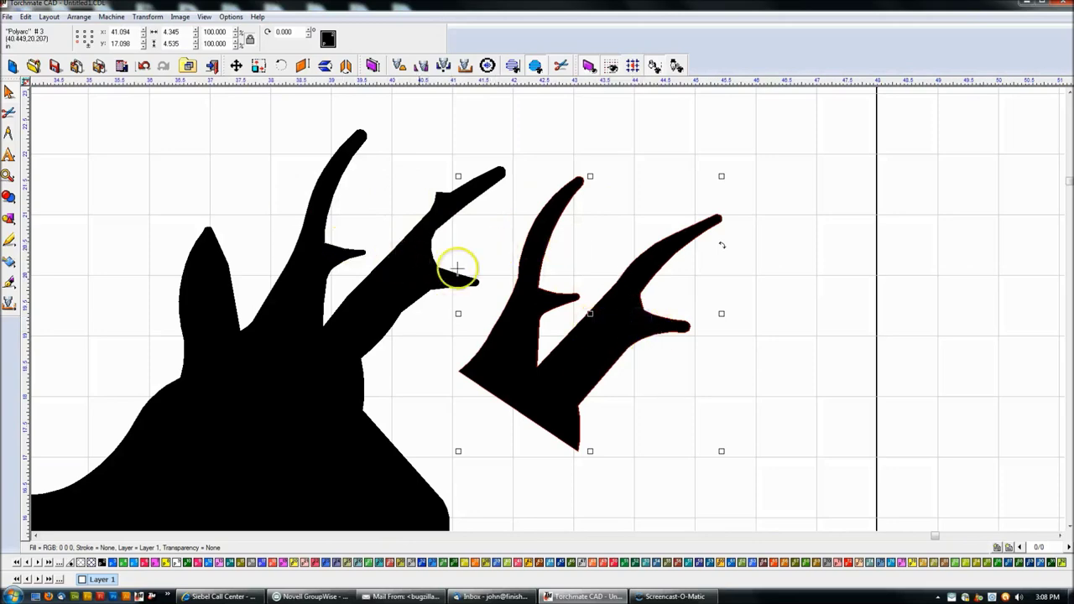
Delete the traced antler shape and the antelope photo, keeping only the finished silhouette
key(Delete)
scroll(521, 290, down, 4)
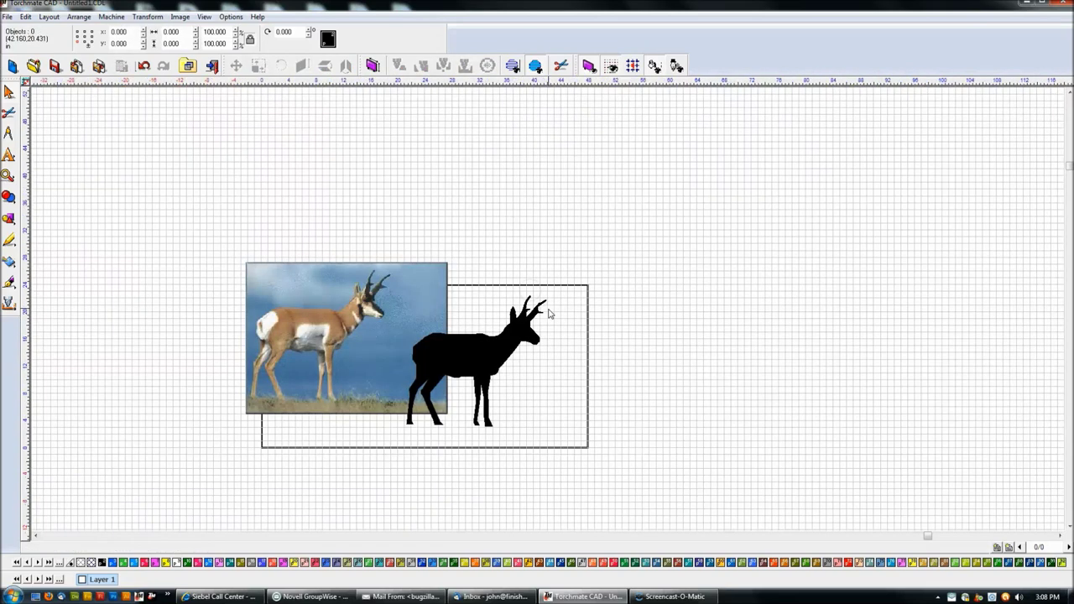
scroll(498, 326, up, 1)
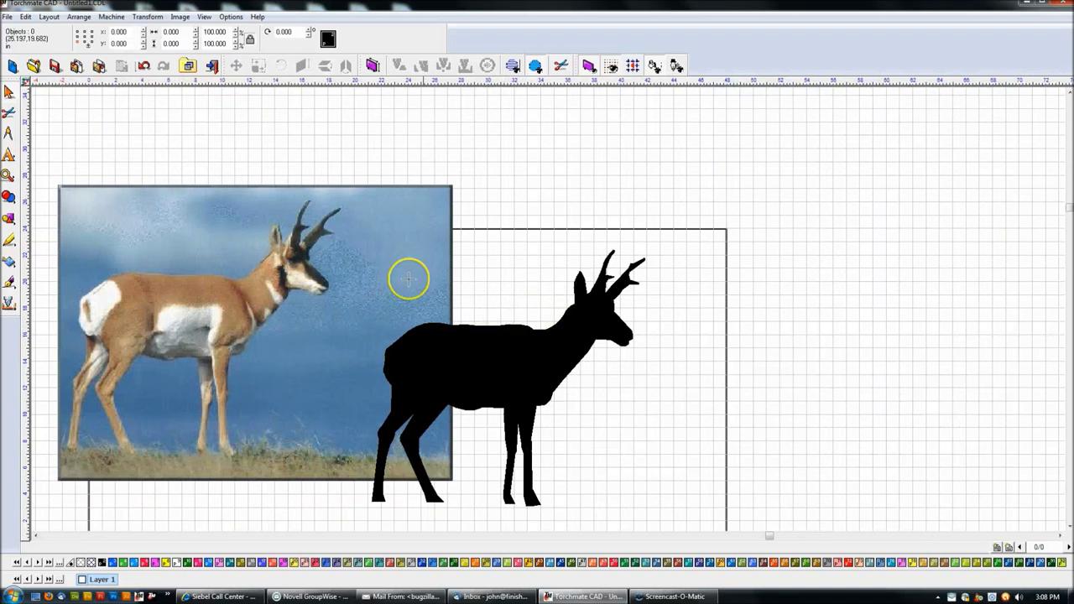
click(353, 259)
key(Delete)
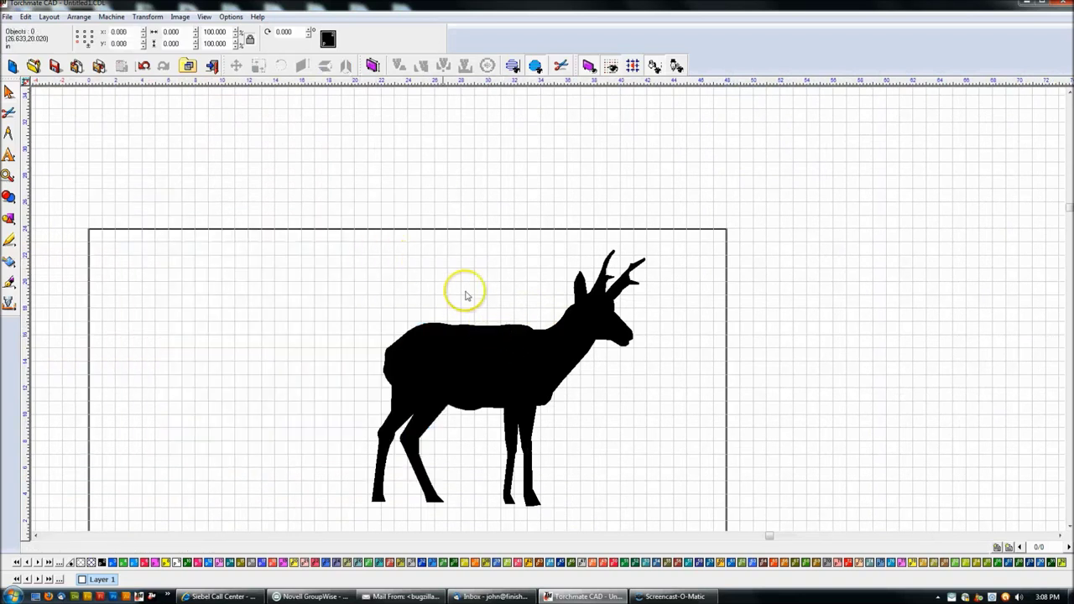
Move the antelope silhouette up and left over the sheet to about X 12.95, Y 6.64 in
click(509, 345)
drag(510, 377, 399, 331)
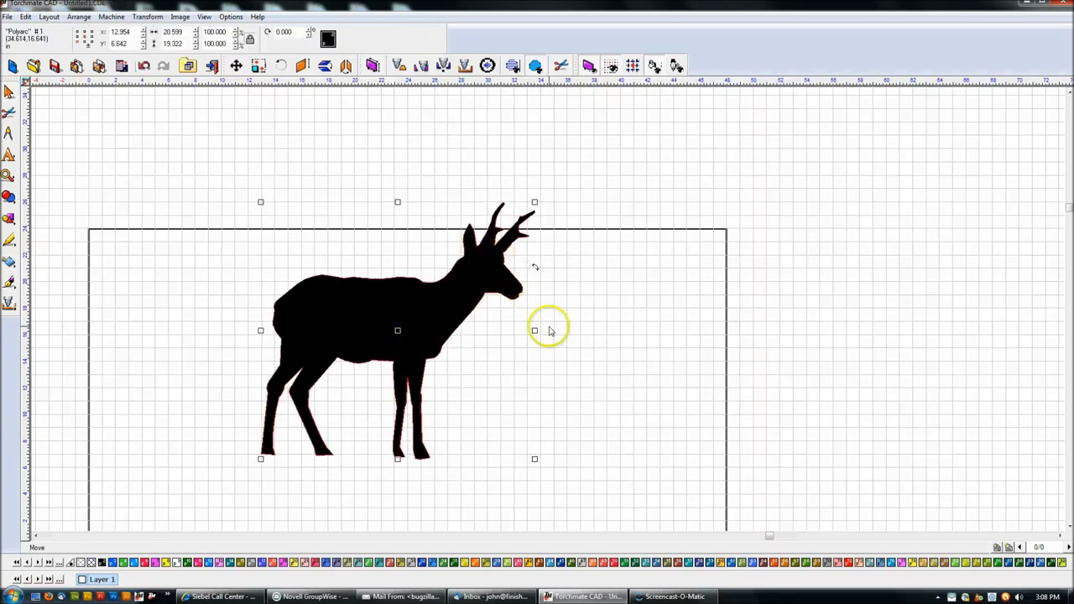